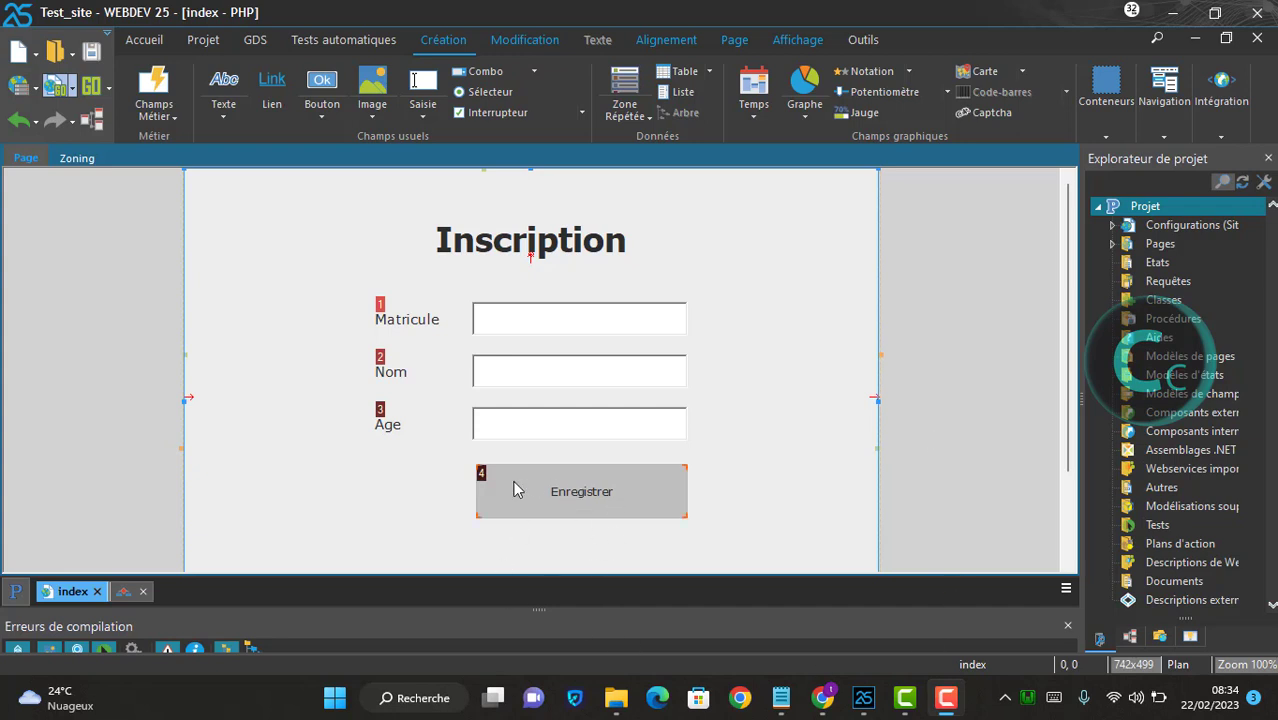
Examine the Enregistrer button's server code for the database connection and insert query, alongside the local Inscription page.
click(124, 593)
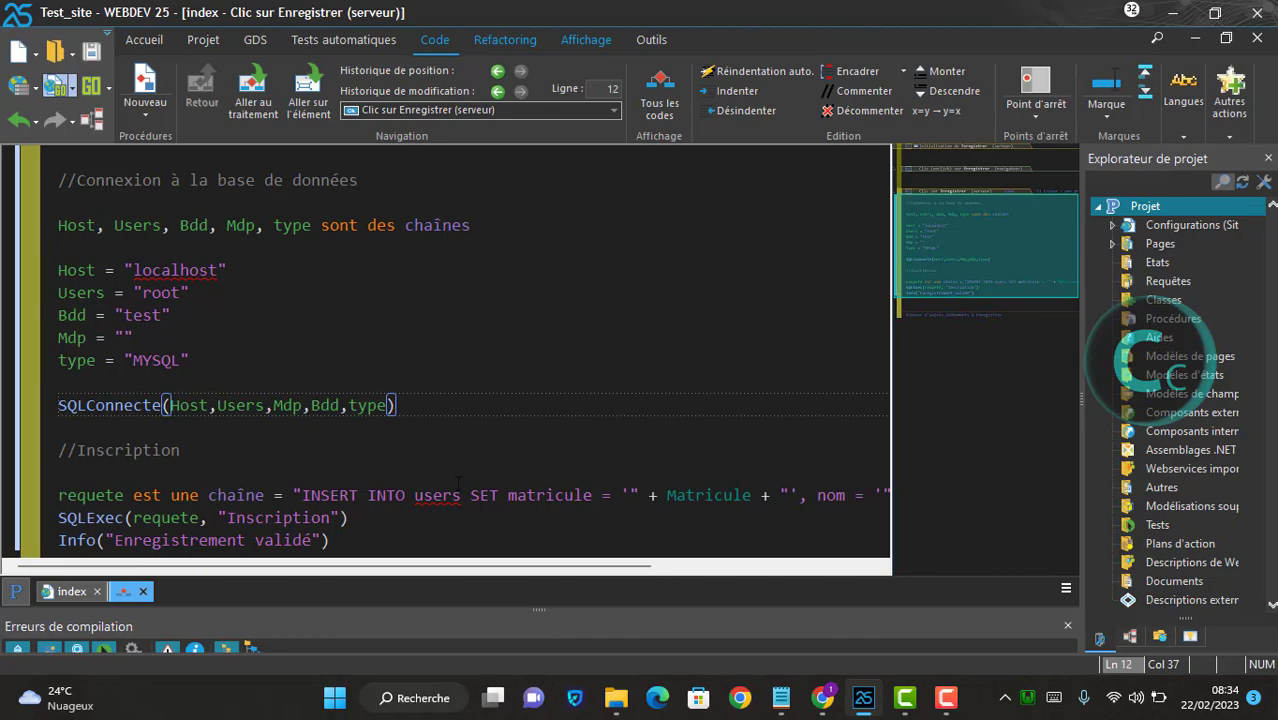
click(822, 697)
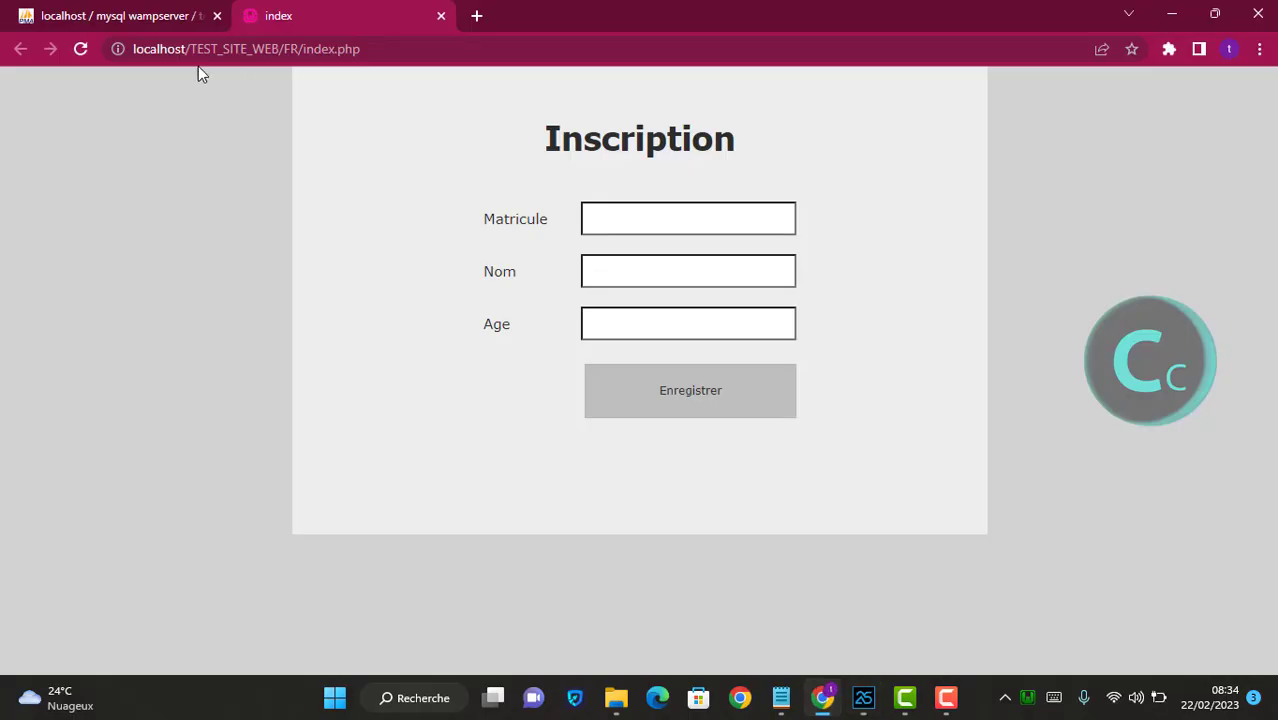
click(118, 15)
click(268, 12)
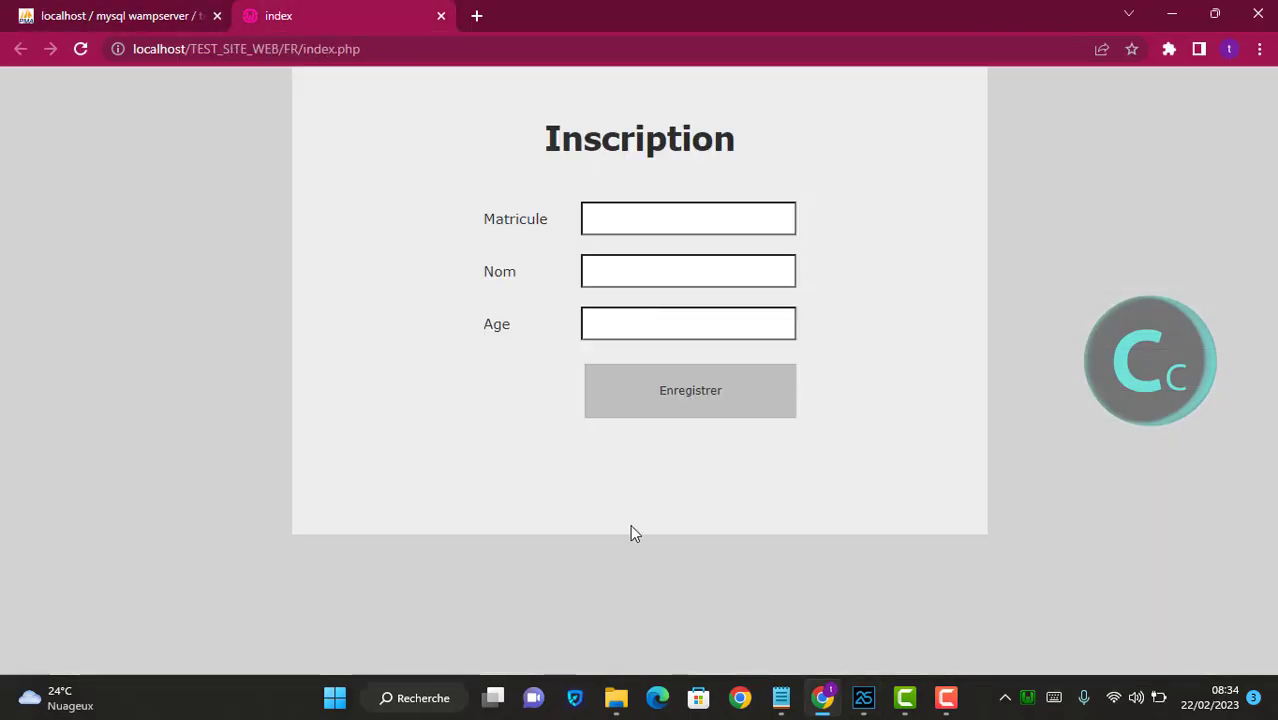
click(864, 699)
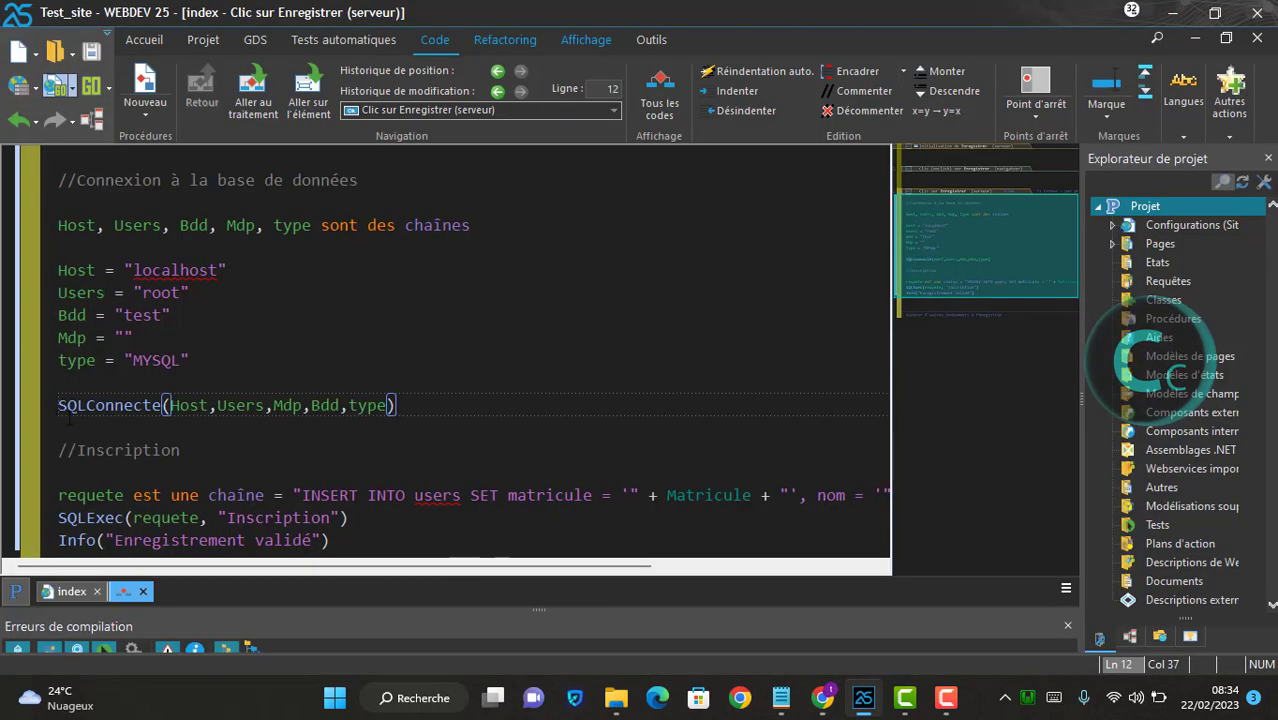
scroll(450, 350, down, 1)
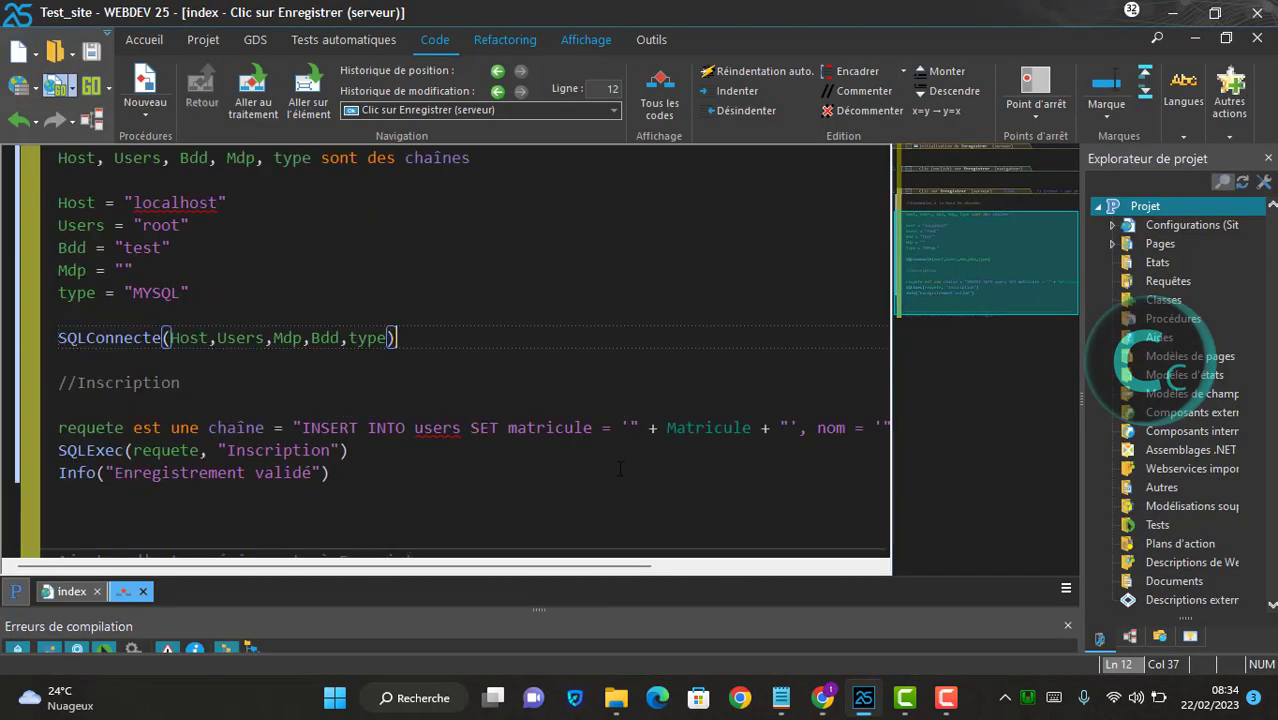
Submit a test registration on the local Inscription page with a sample matricule, a first name and age 12, and dismiss the message.
click(822, 697)
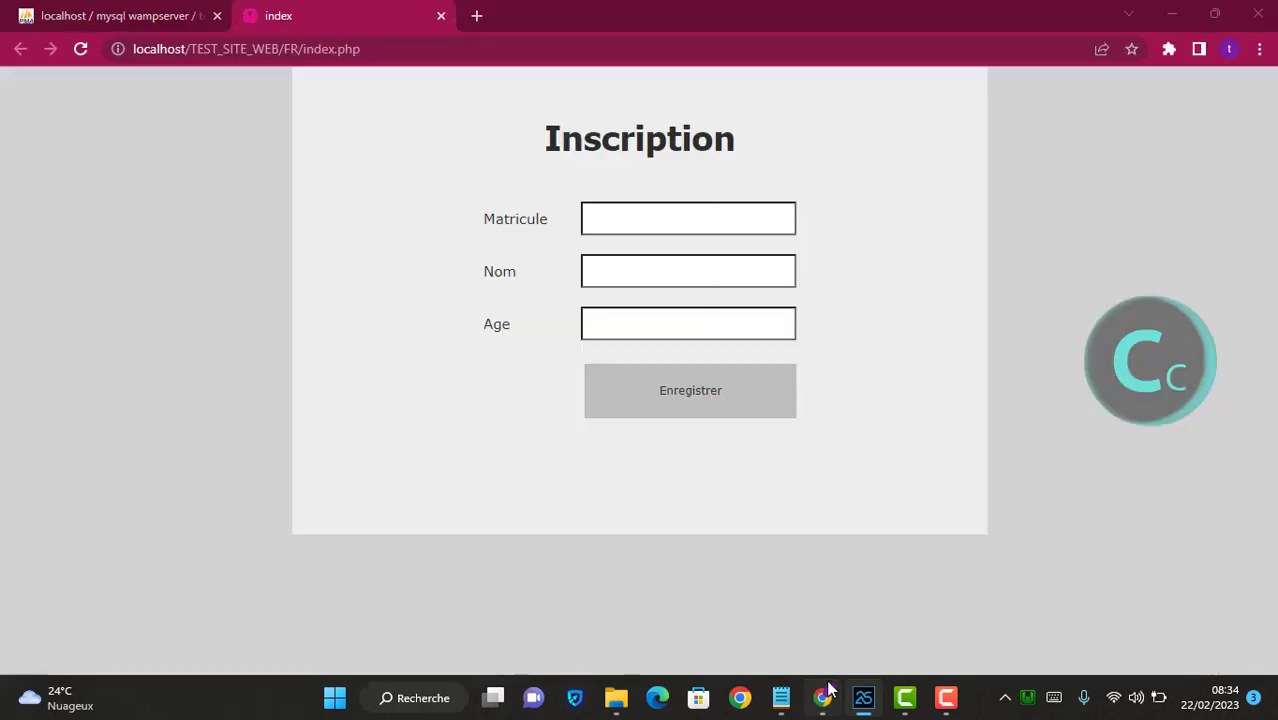
click(603, 218)
click(703, 297)
click(622, 271)
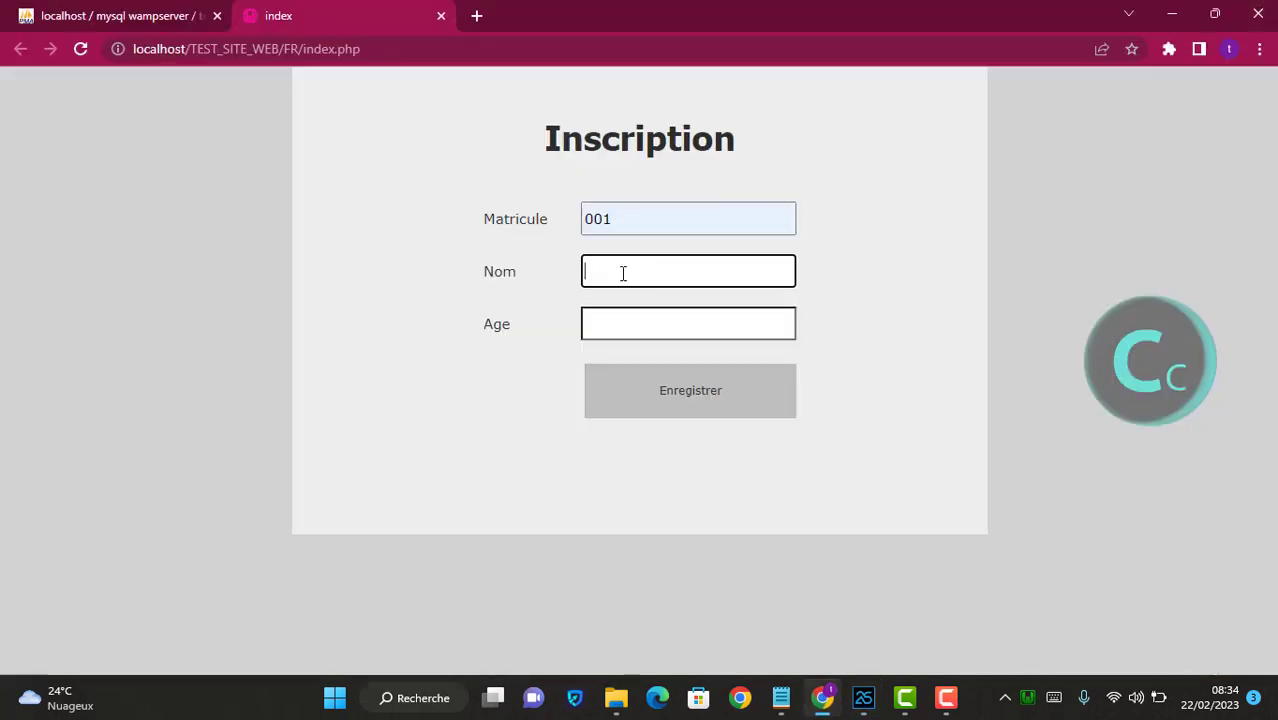
click(705, 353)
click(644, 325)
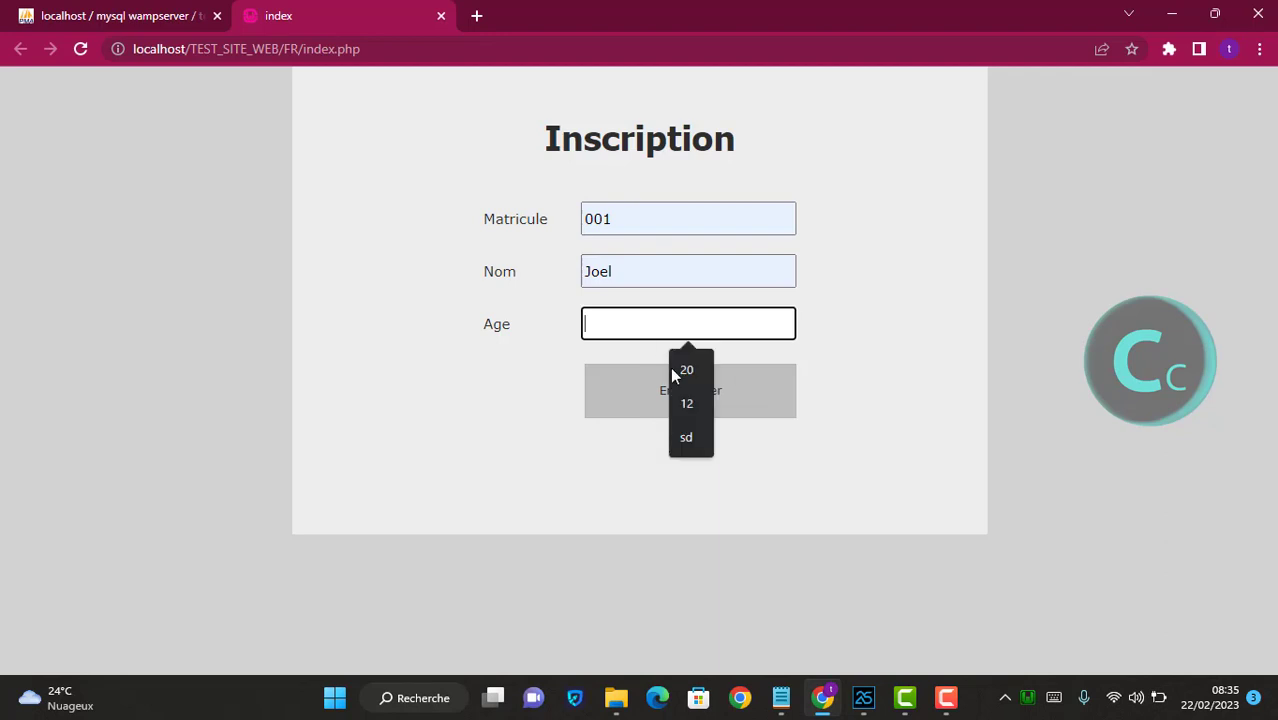
click(683, 408)
click(683, 406)
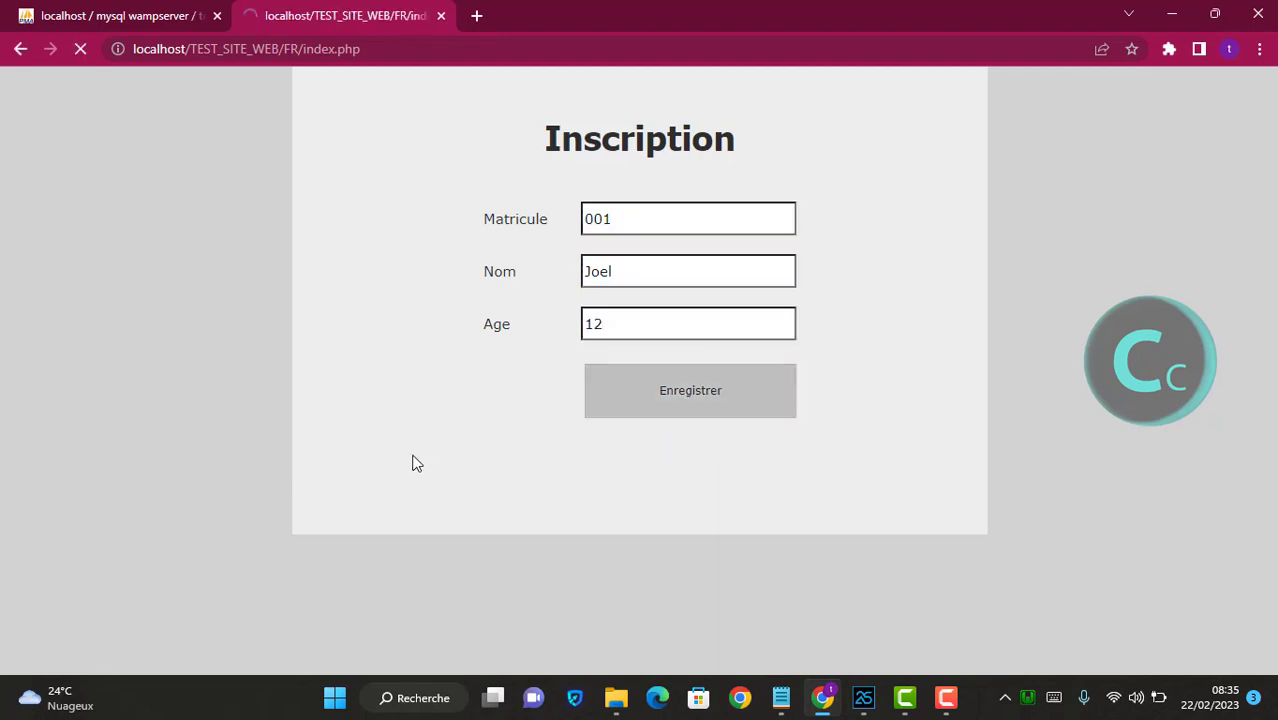
click(795, 156)
Refresh the users table of the test database in phpMyAdmin to check the saved record, and return to the Inscription page.
click(117, 14)
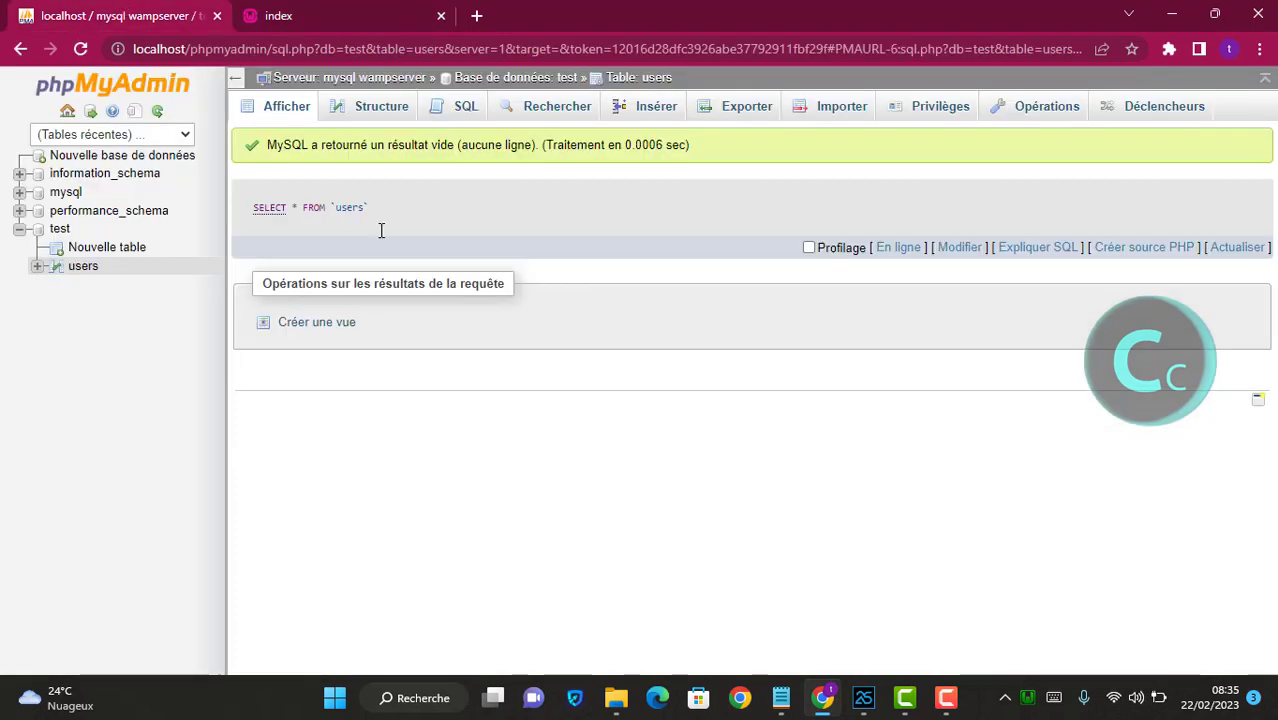
click(277, 116)
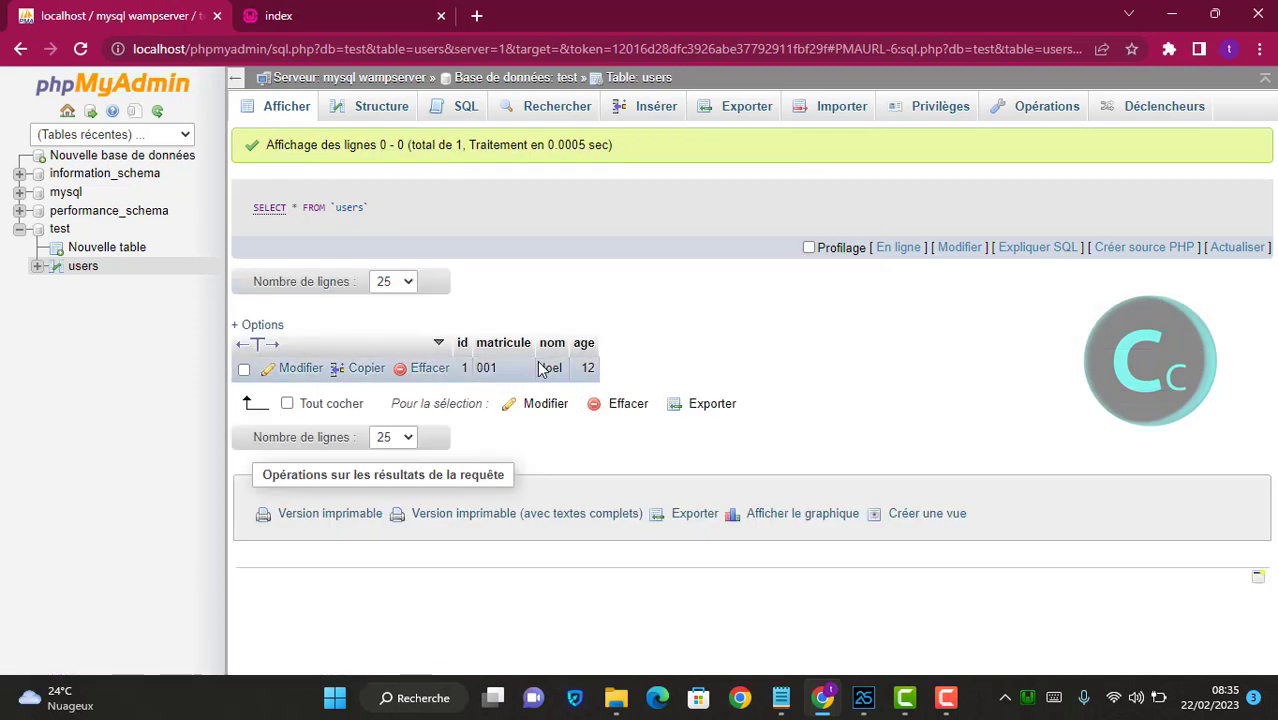
click(357, 10)
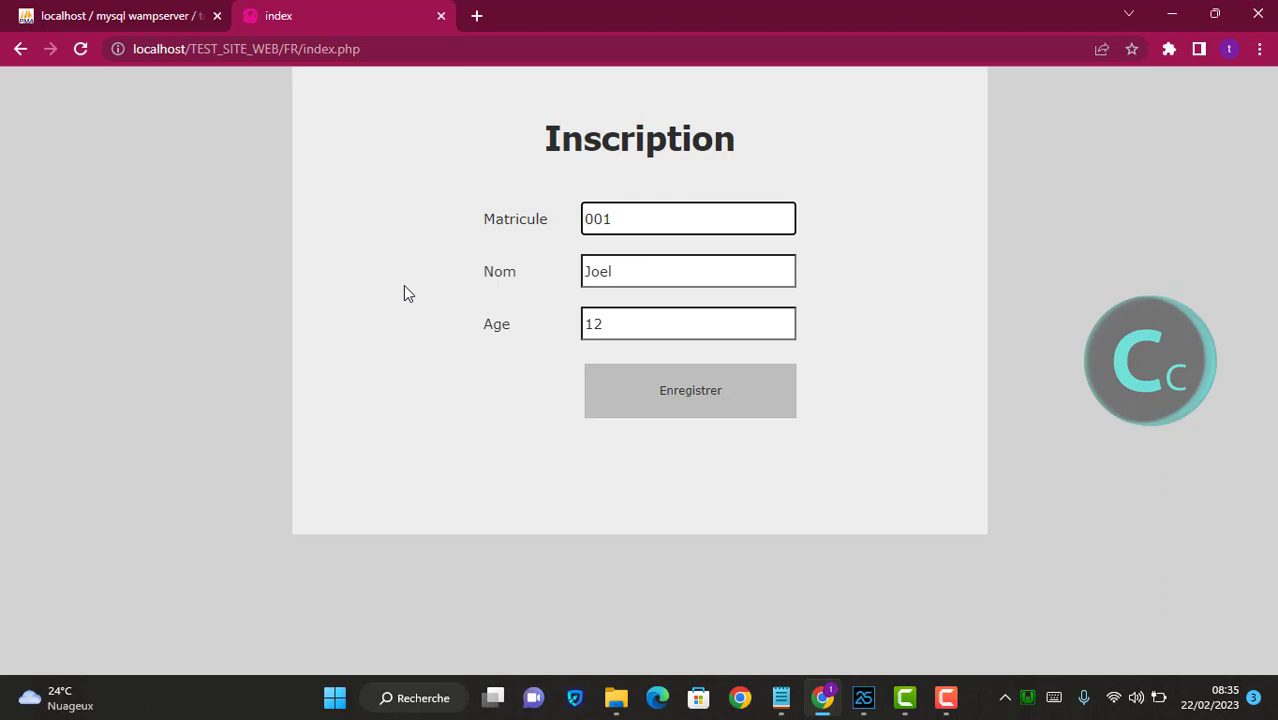
Open 000webhost.com in a new browser tab and switch the site's language to France Français.
click(476, 16)
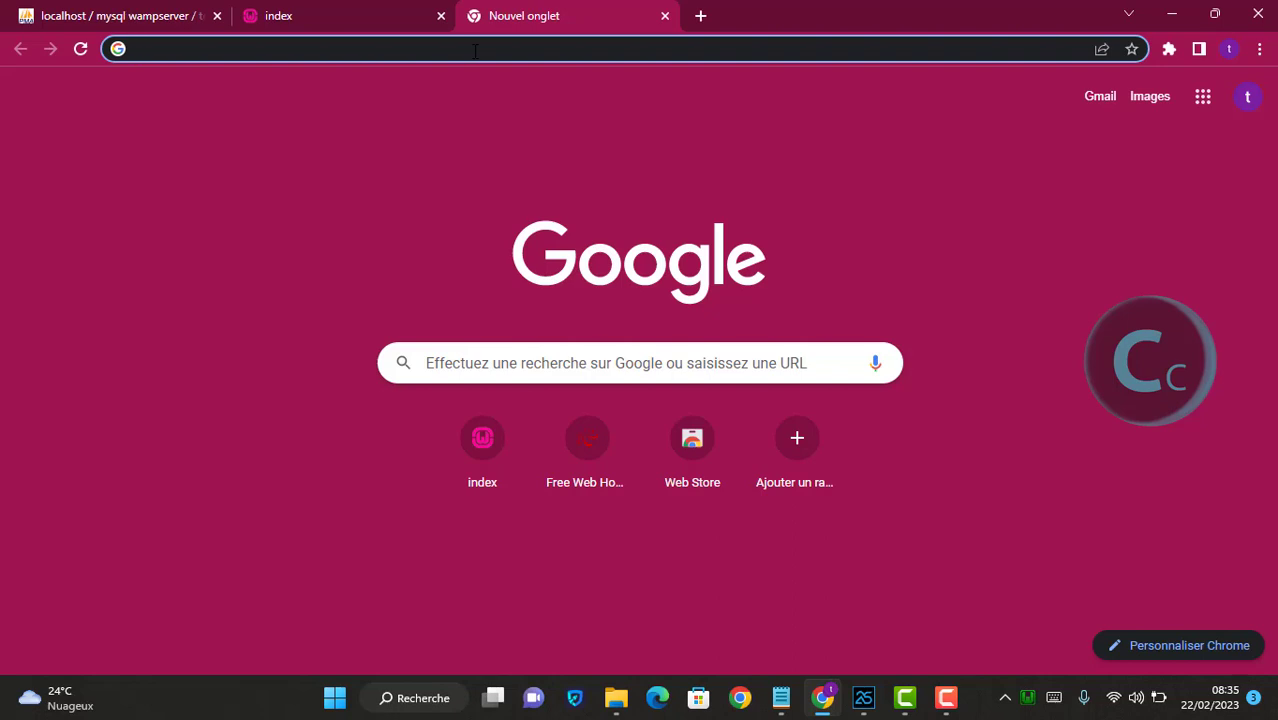
text(000webhost.com)
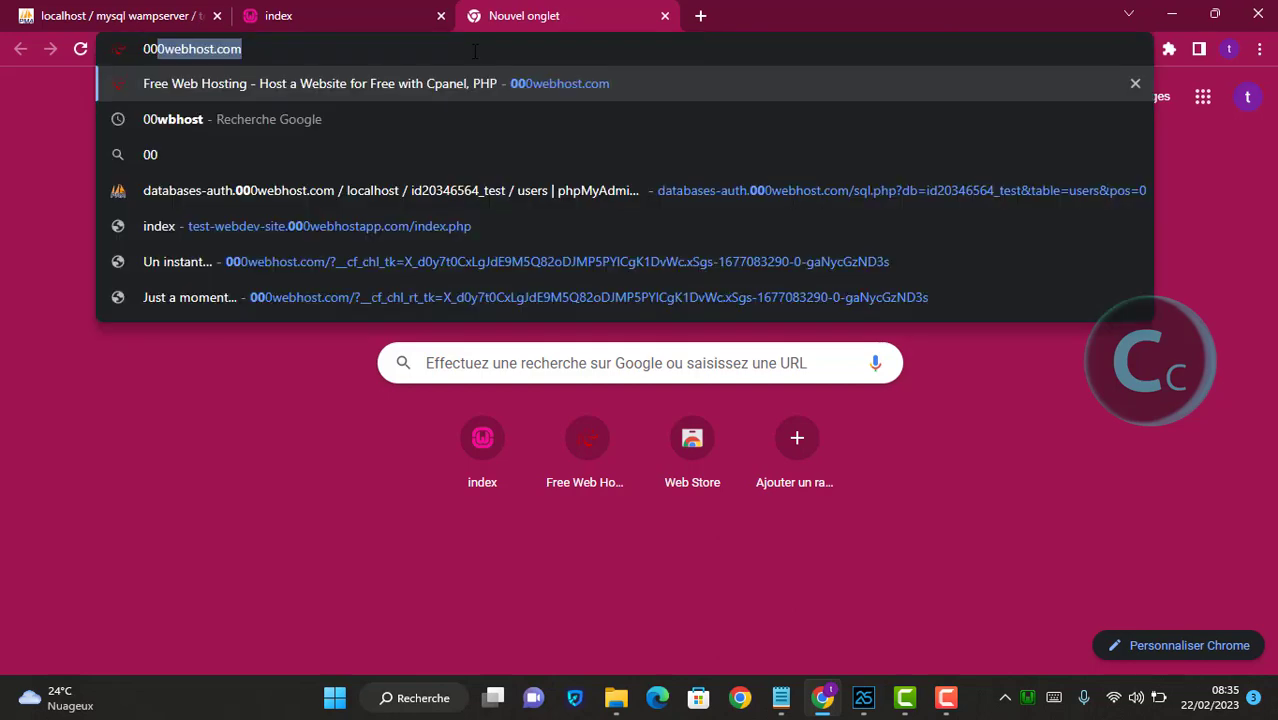
key(Return)
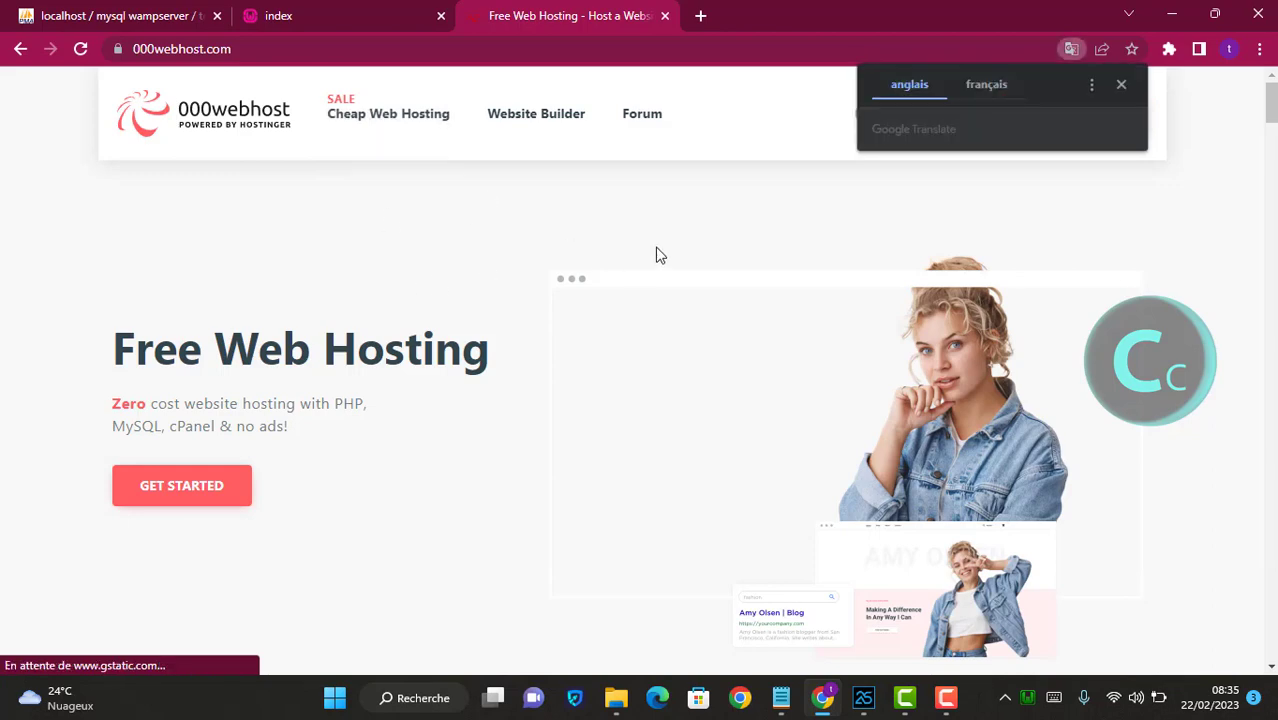
click(1122, 82)
click(904, 119)
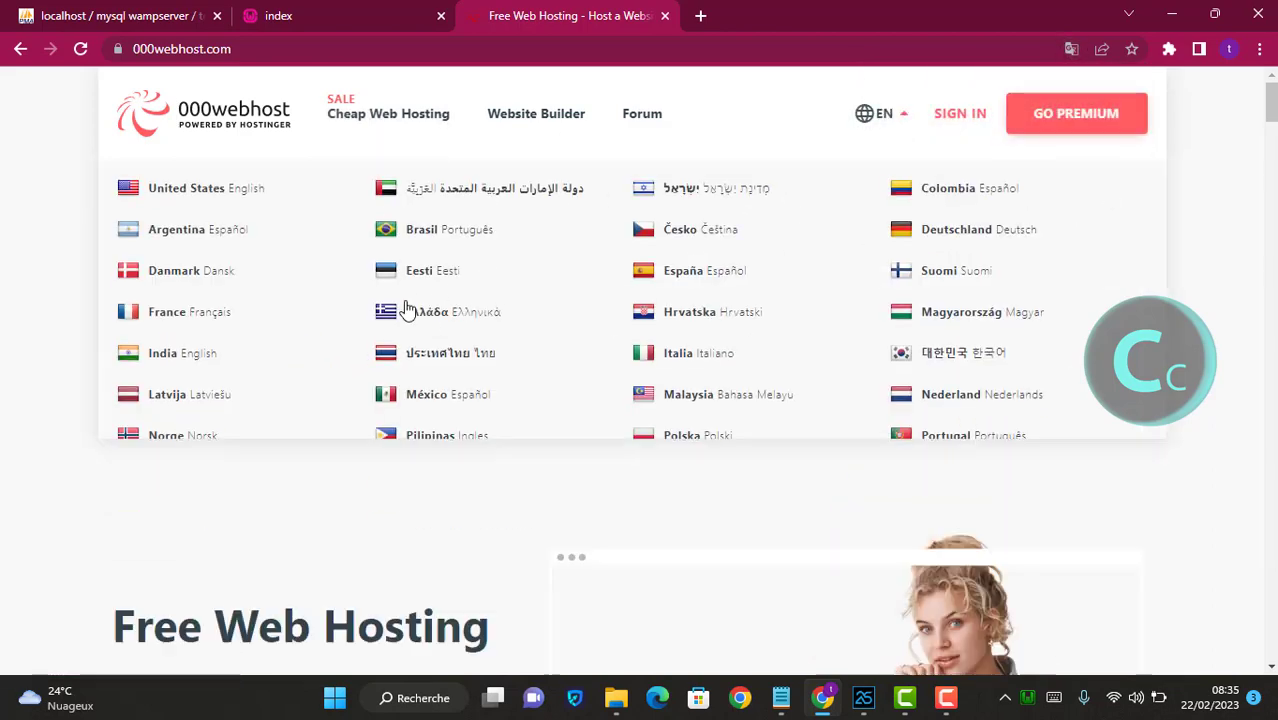
click(157, 328)
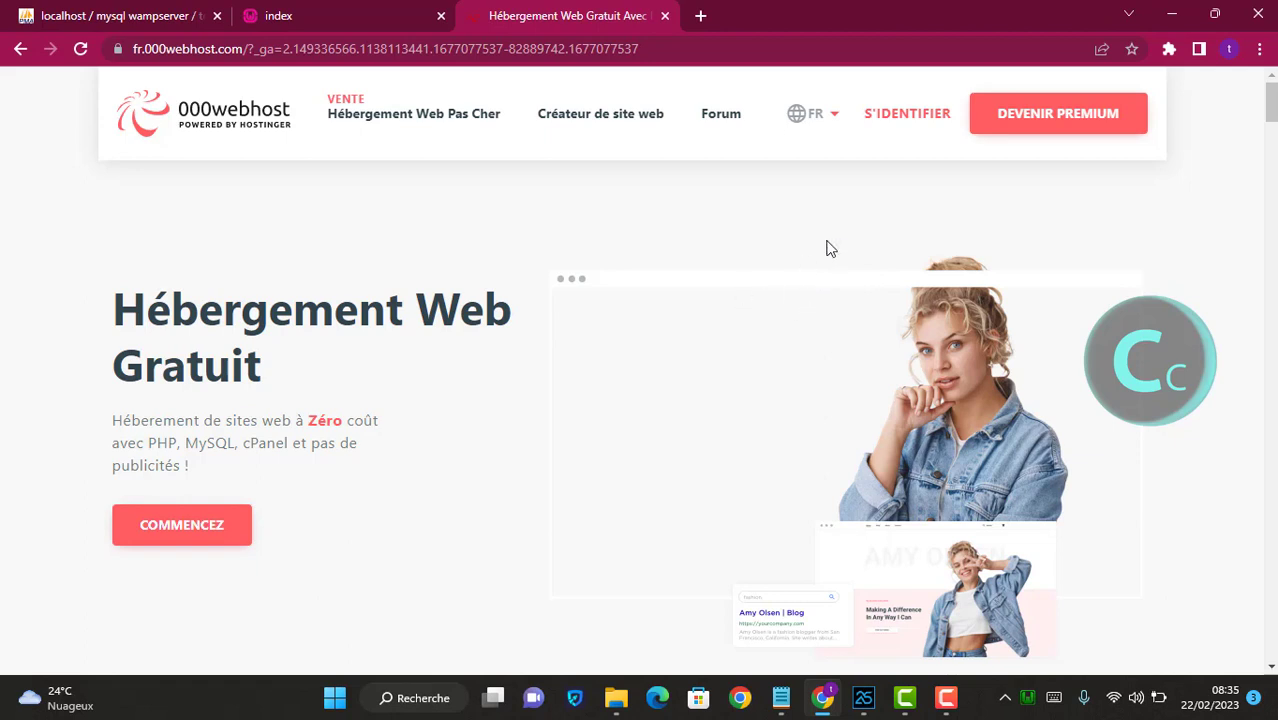
Sign in to the 000webhost account and dismiss the page translation offer.
click(903, 116)
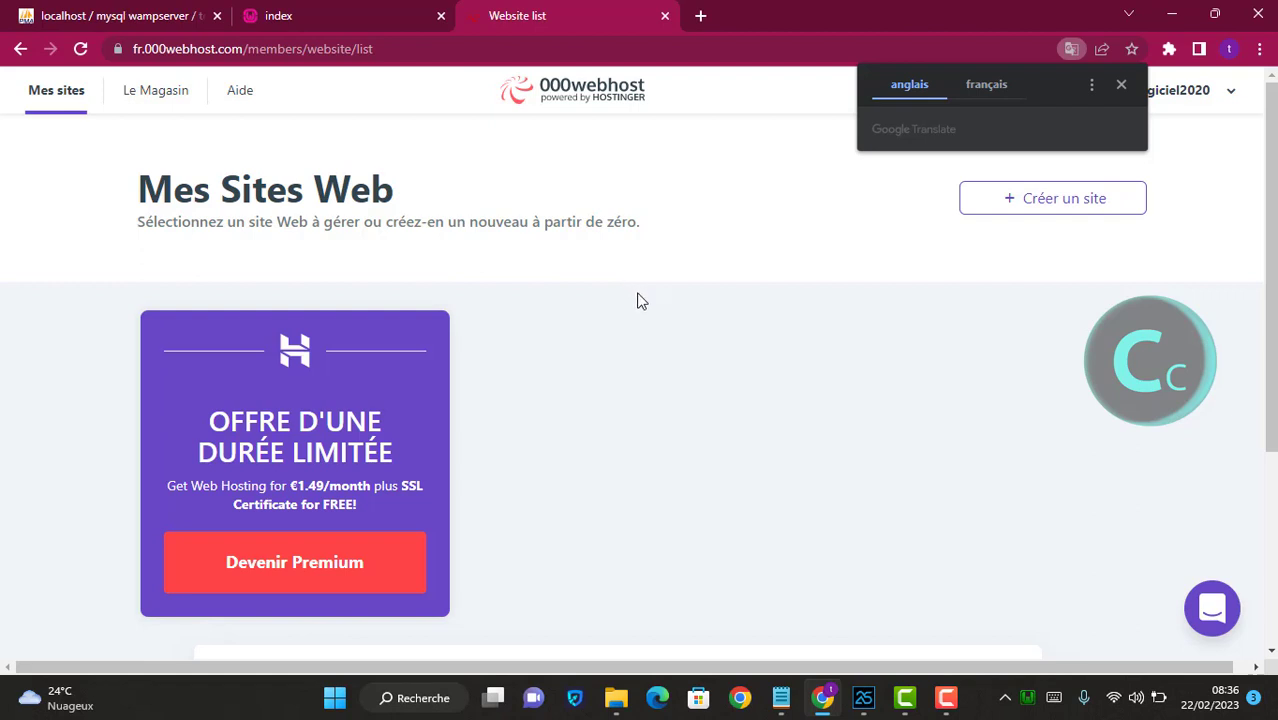
click(1120, 85)
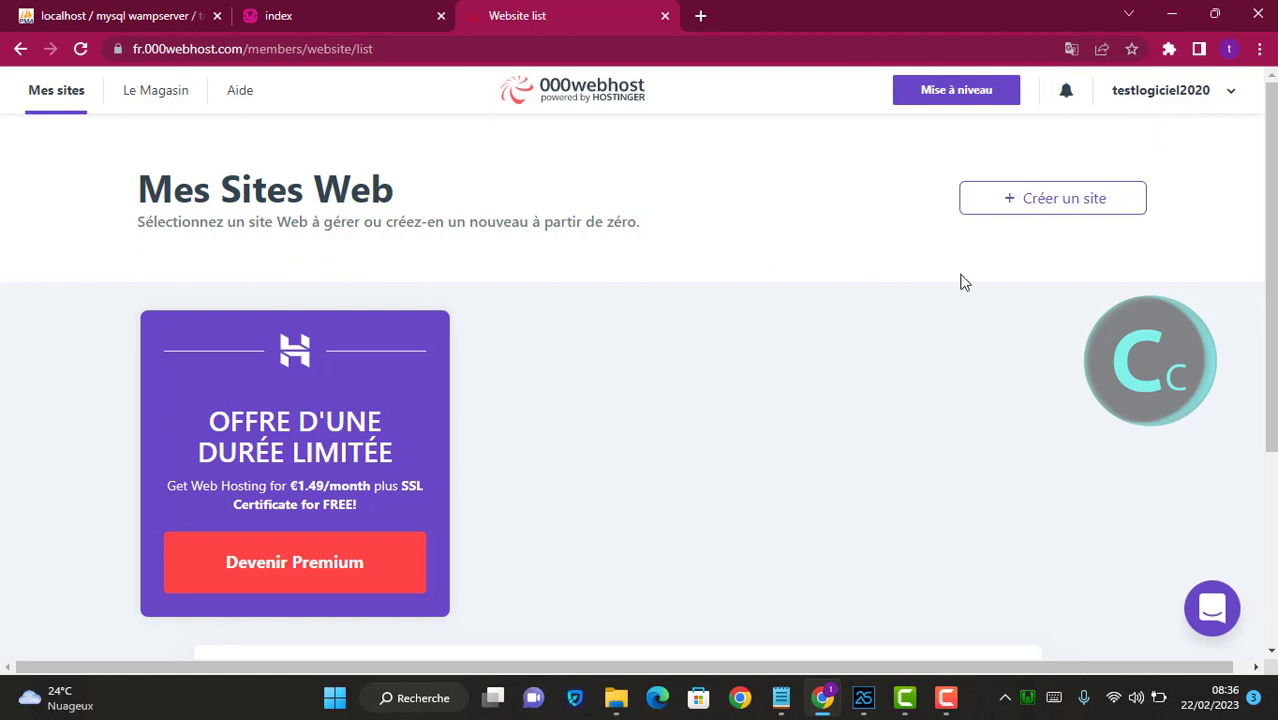
click(1068, 204)
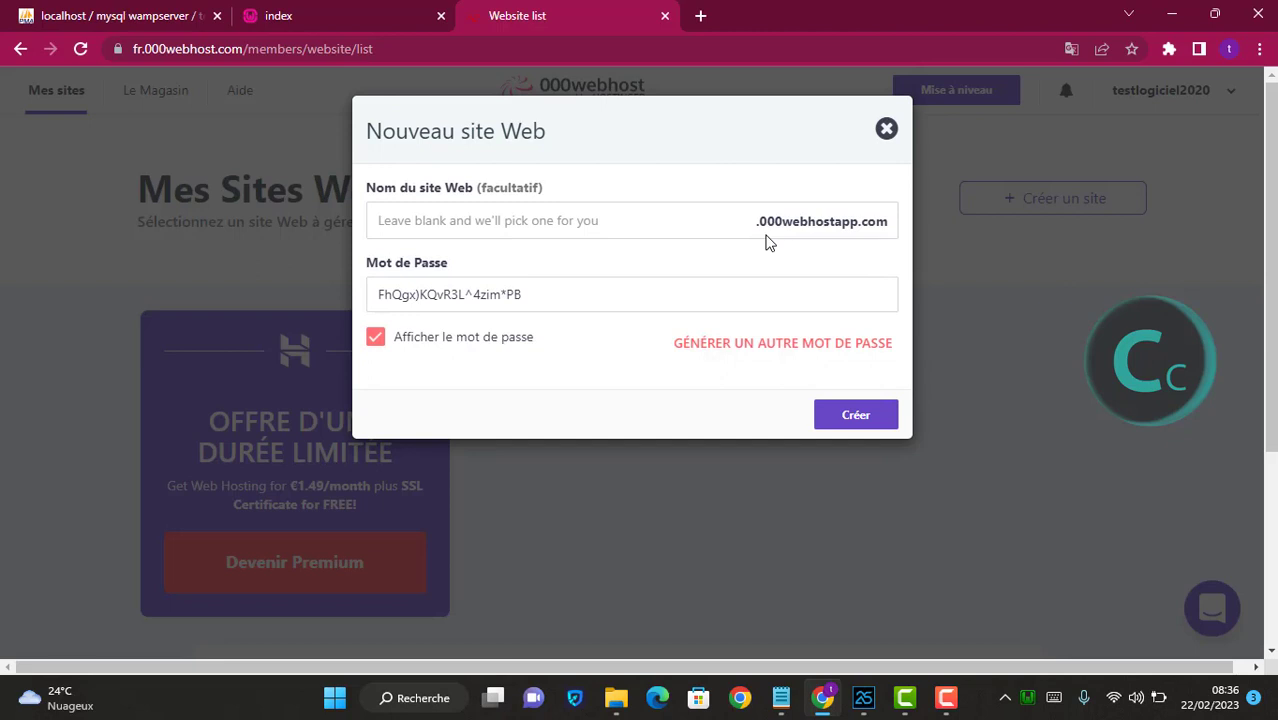
click(595, 232)
text(ts)
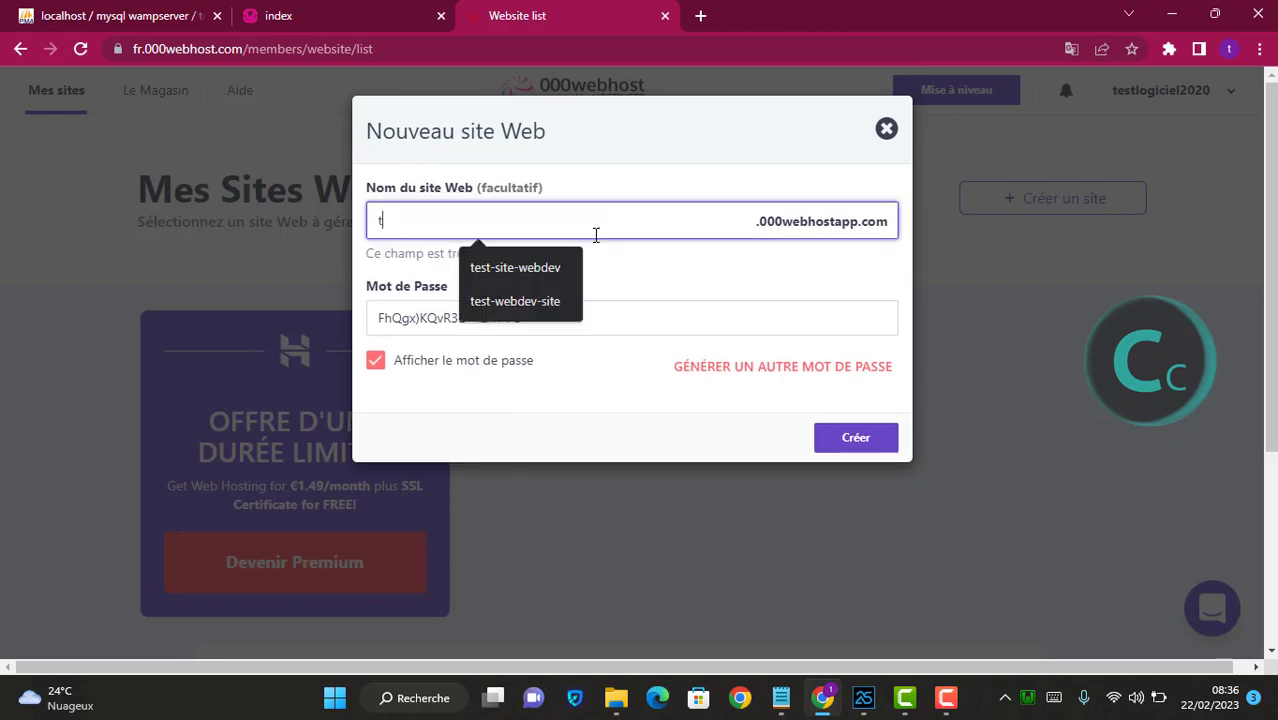
key(BackSpace)
key(BackSpace)
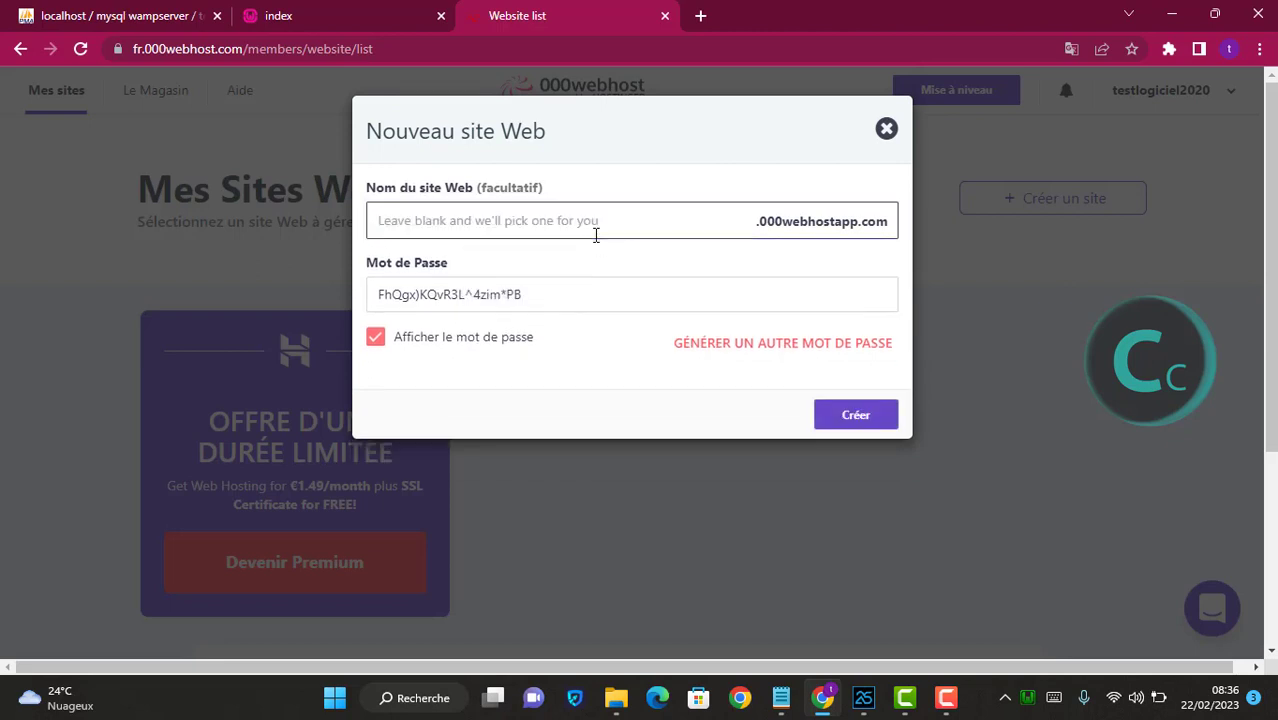
text(monsite-)
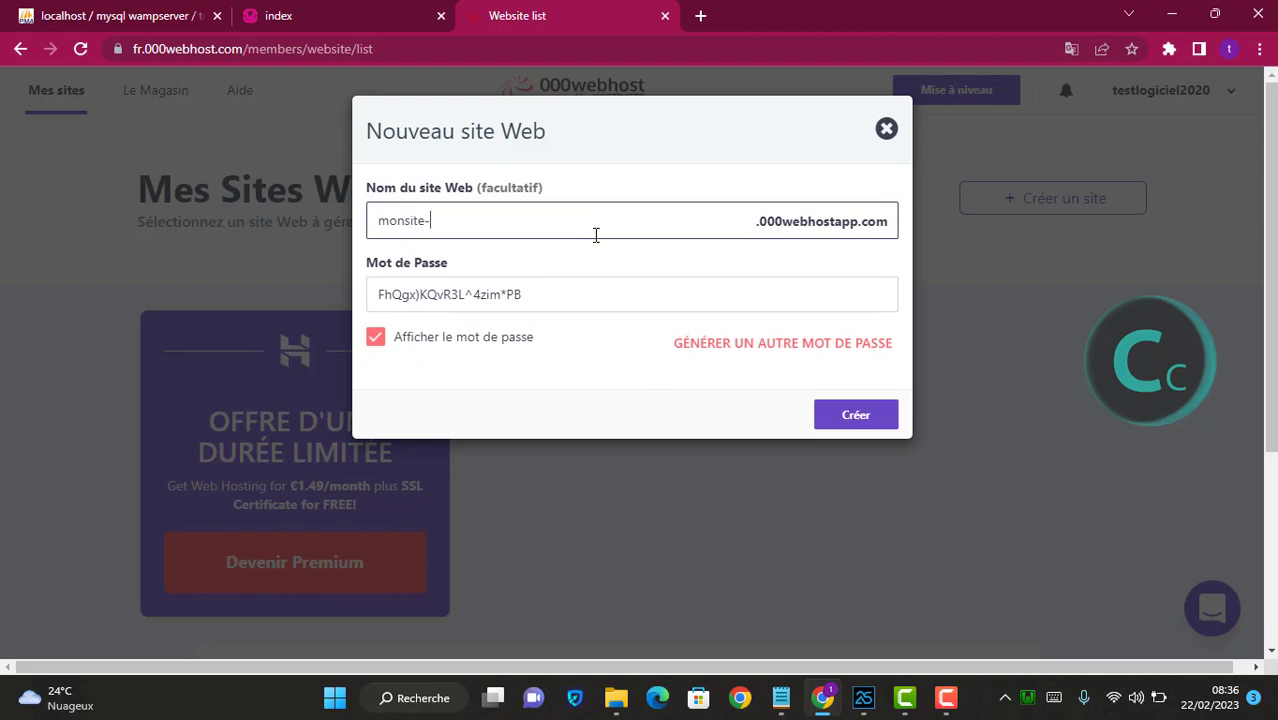
text(webdev)
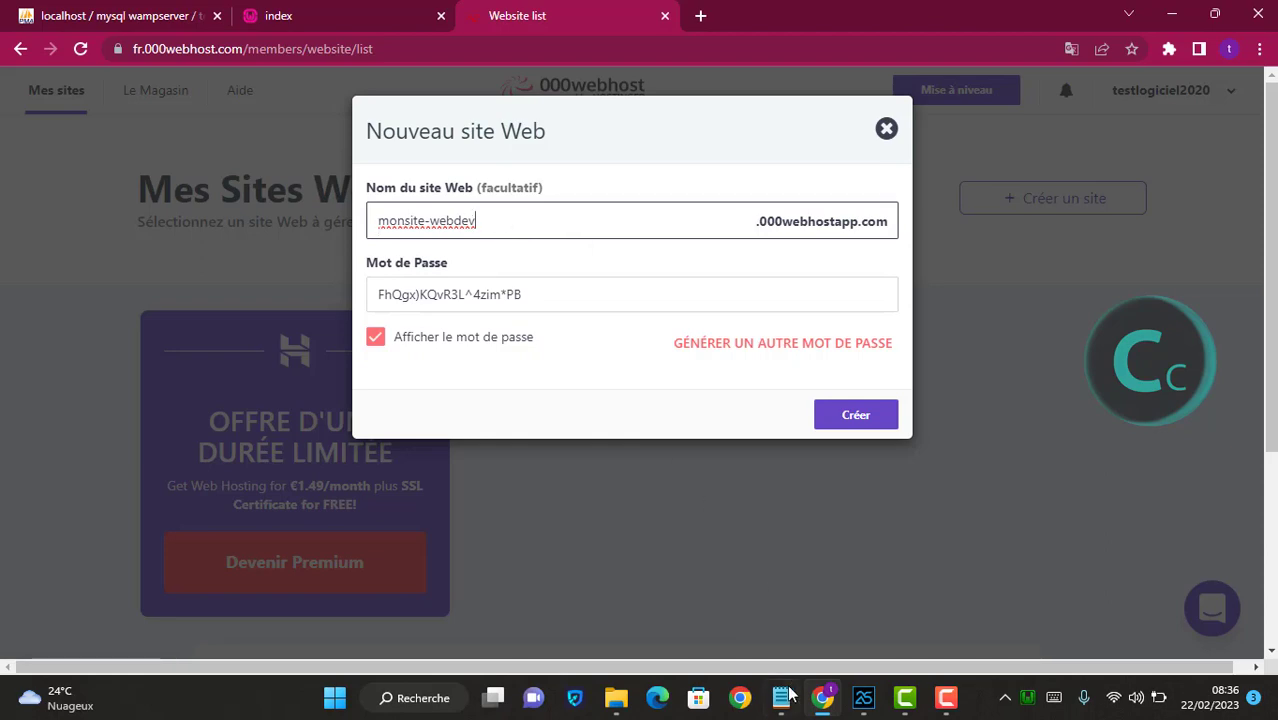
drag(508, 219, 350, 224)
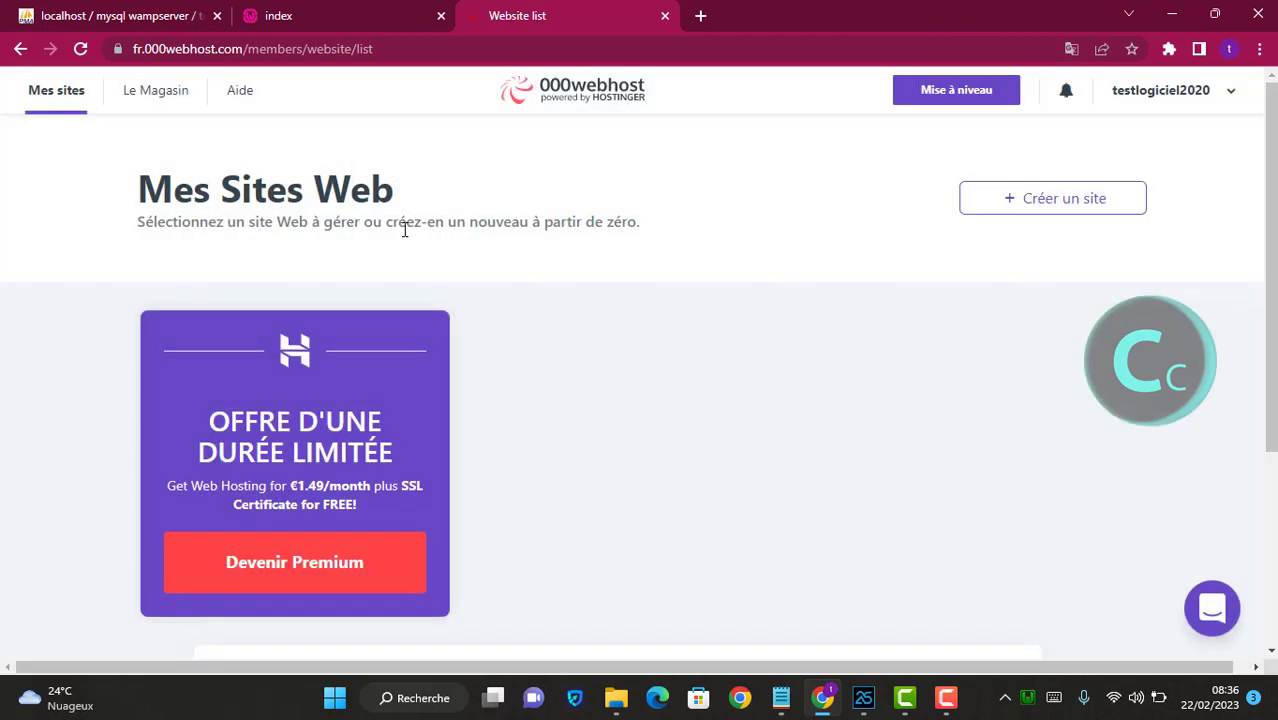
Start creating a new website and enter monsite-webdev as its name.
click(1013, 205)
click(522, 211)
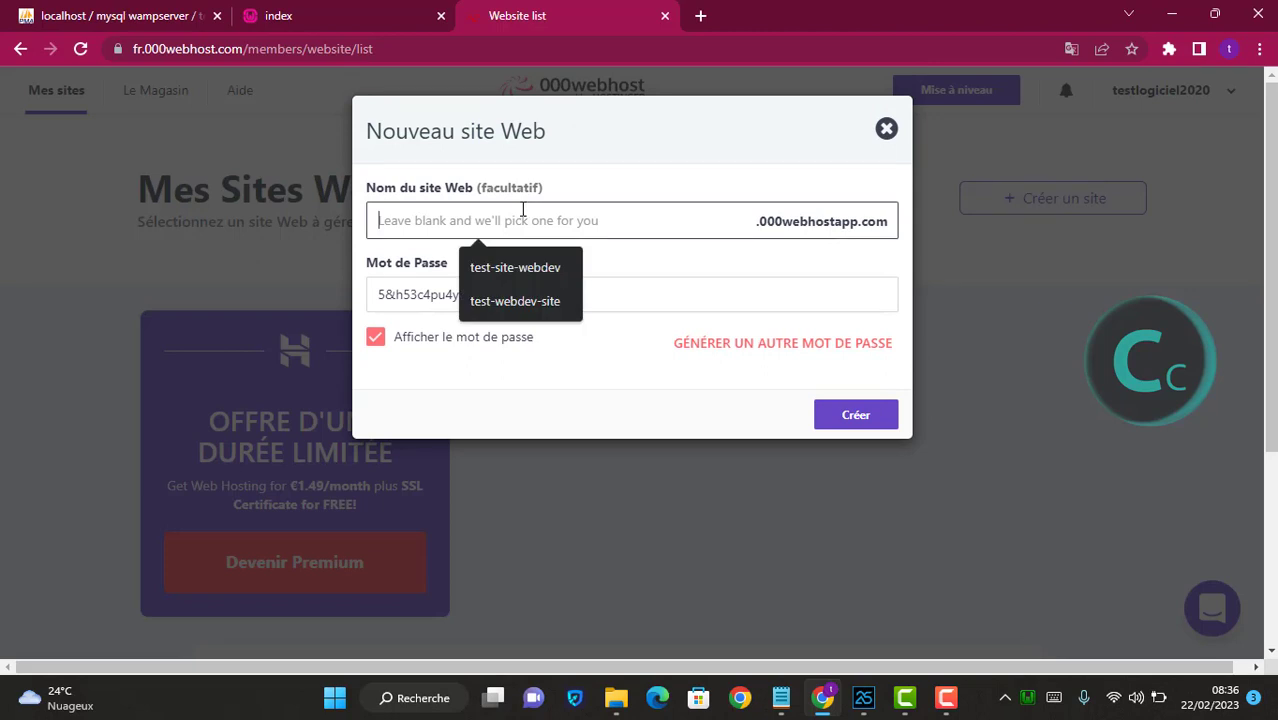
text(monsite-)
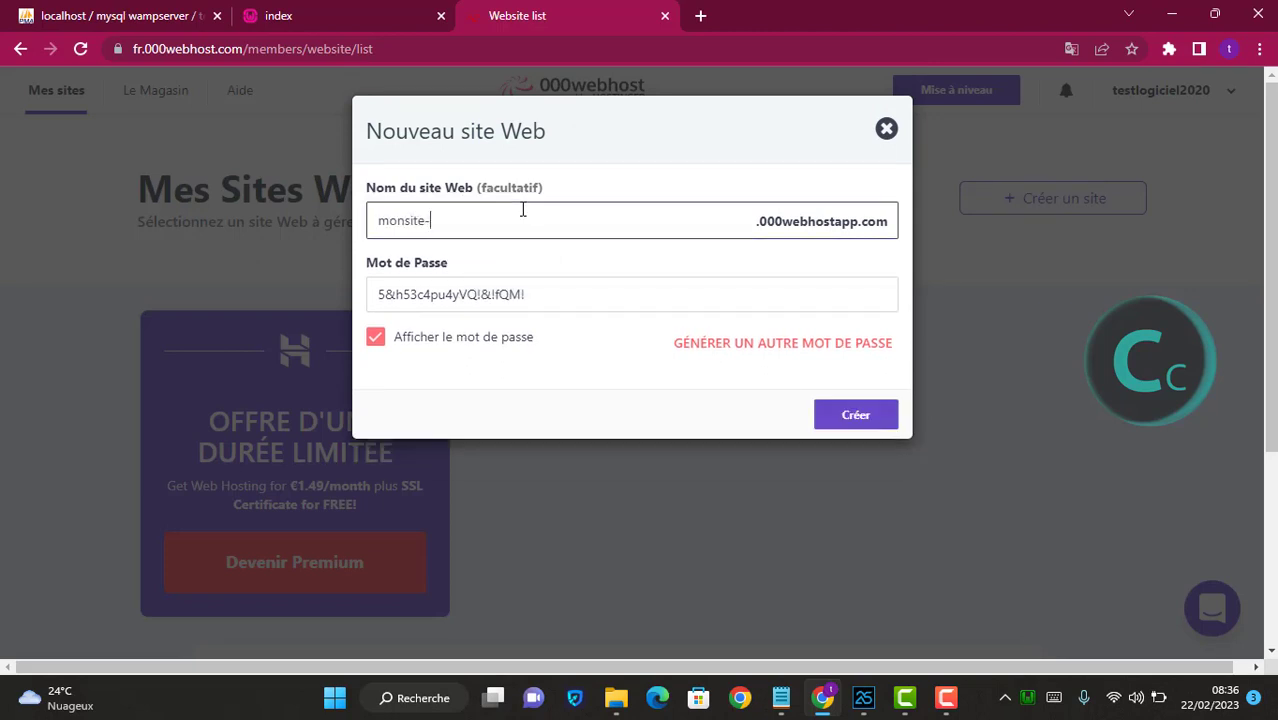
text(wendeb)
key(BackSpace)
key(BackSpace)
key(BackSpace)
text(dev)
Copy the website name into a Notepad note as "Nom site : monsite-webdev".
drag(528, 225, 374, 220)
key(ctrl+c)
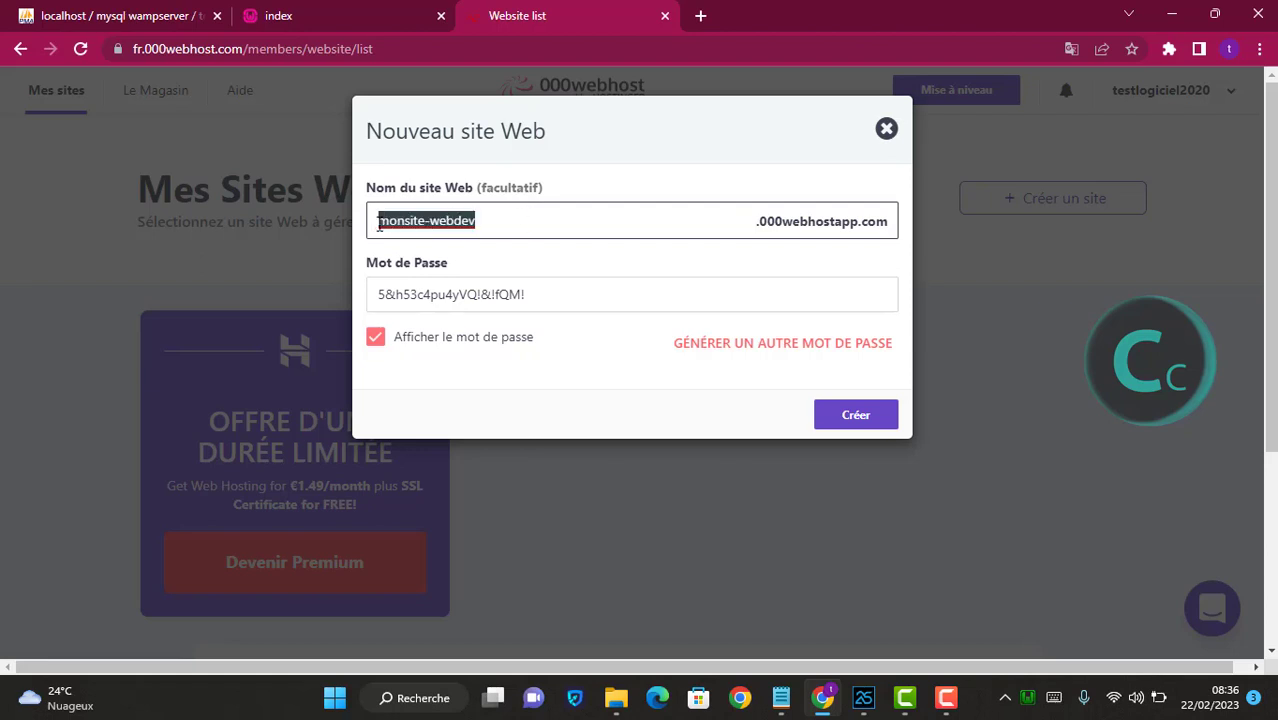
click(781, 697)
text(Nom )
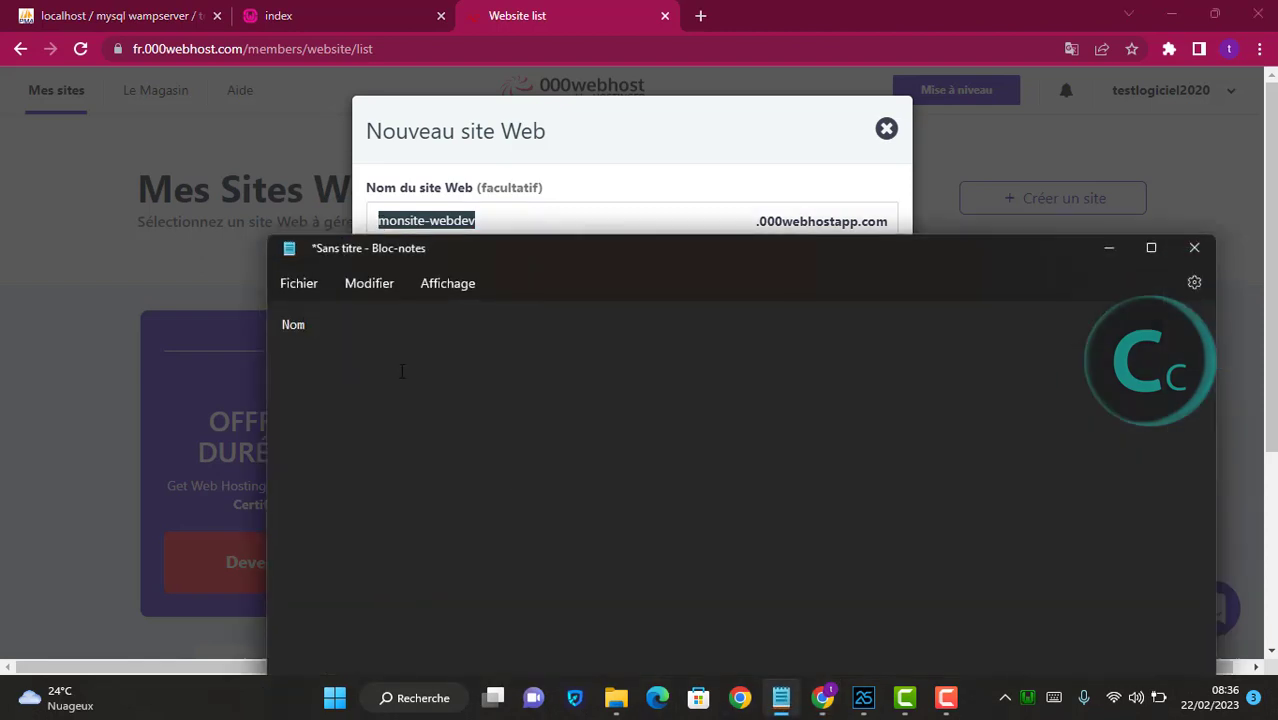
text(ste)
key(BackSpace)
text(ite :)
key(ctrl+v)
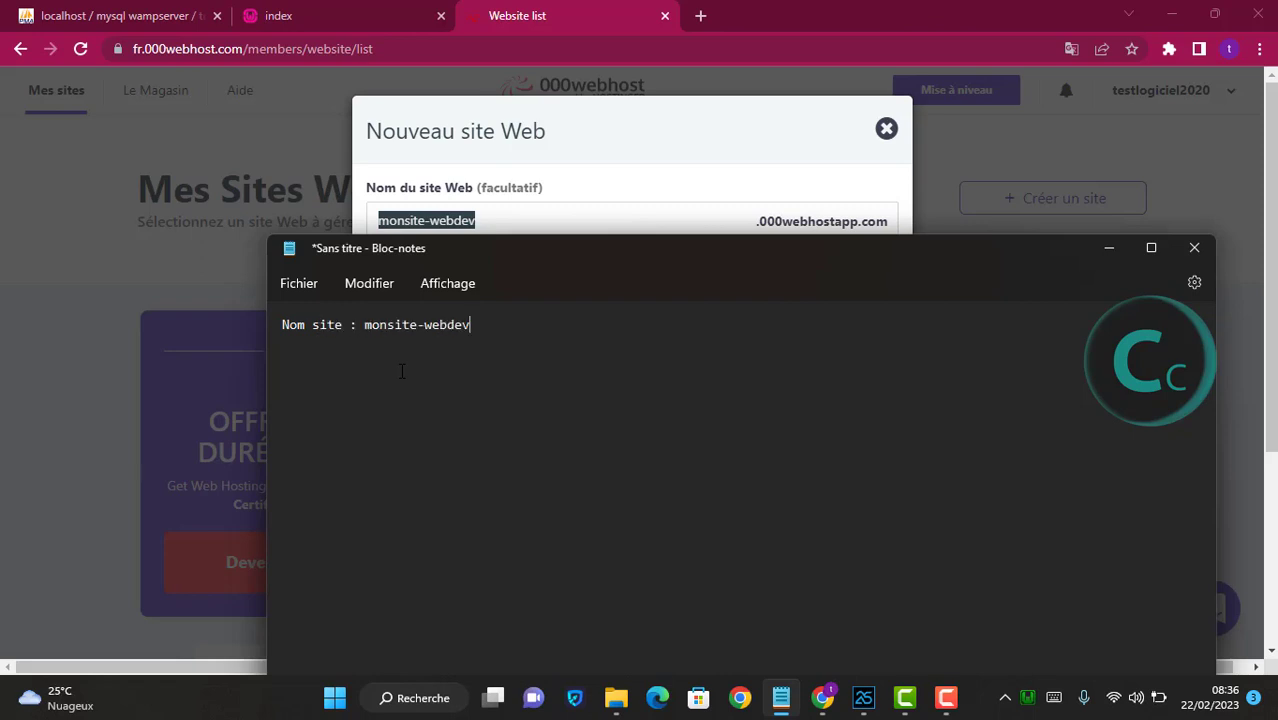
Add a "Mot de passe :" line to the note, paste the website's generated password there, and return to the new website form.
text(Mot de pss)
key(BackSpace)
text(sse :)
click(546, 80)
drag(526, 294, 379, 294)
key(ctrl+c)
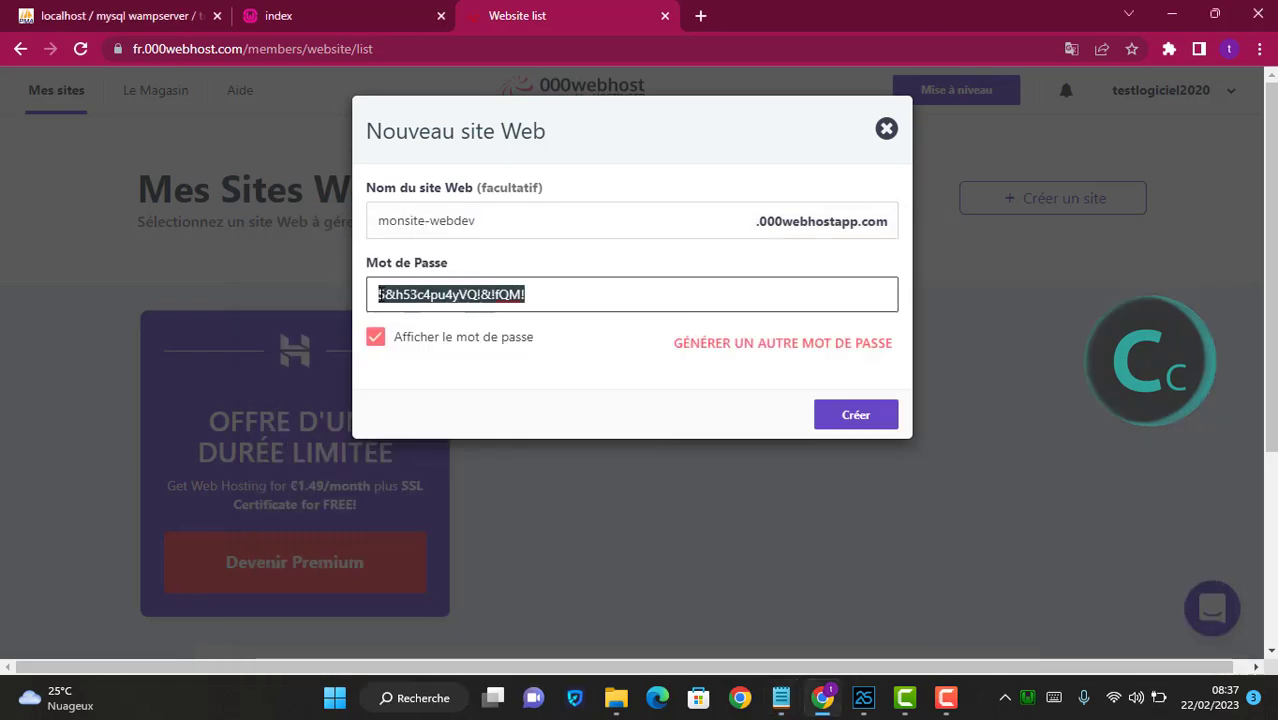
mouse_move(870, 705)
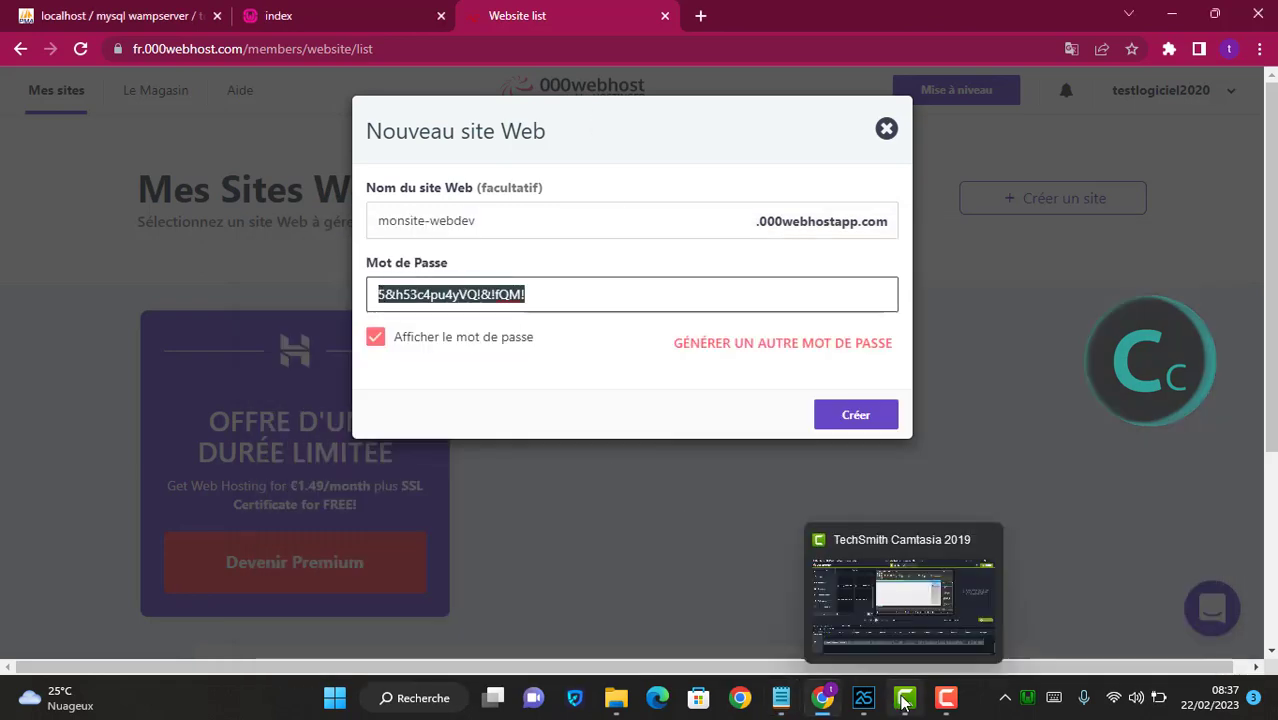
click(781, 698)
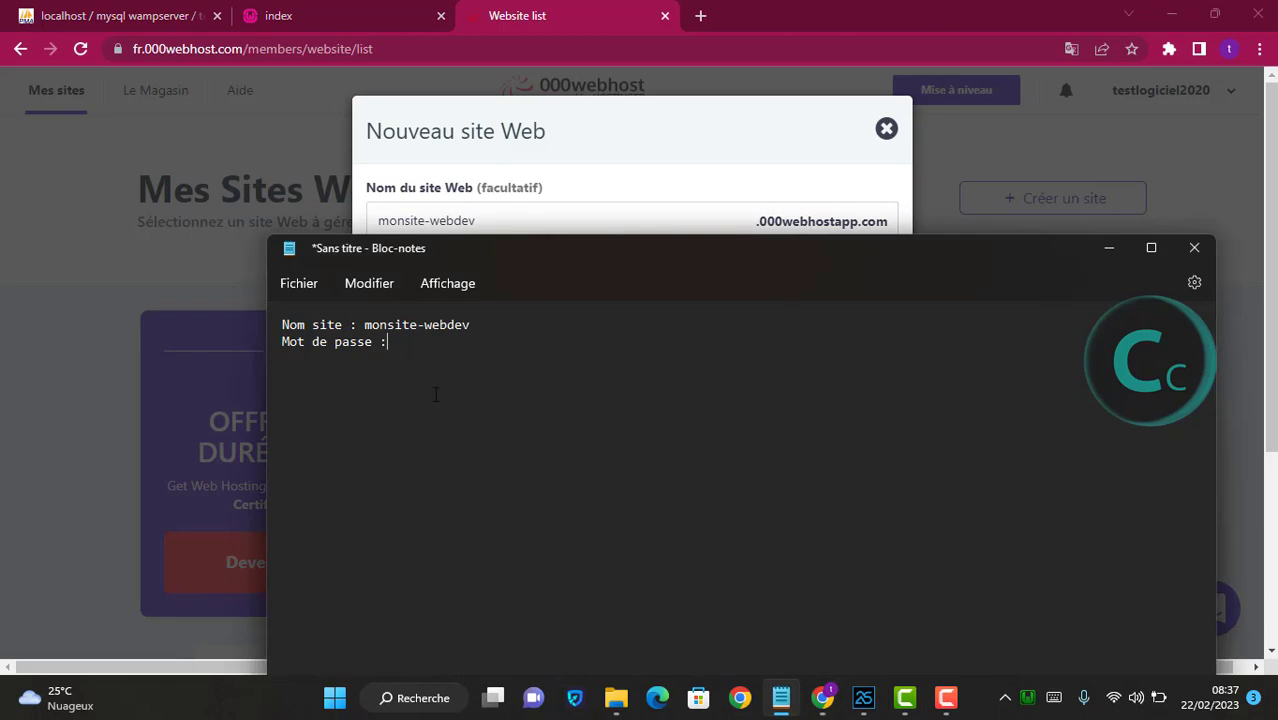
key(ctrl+v)
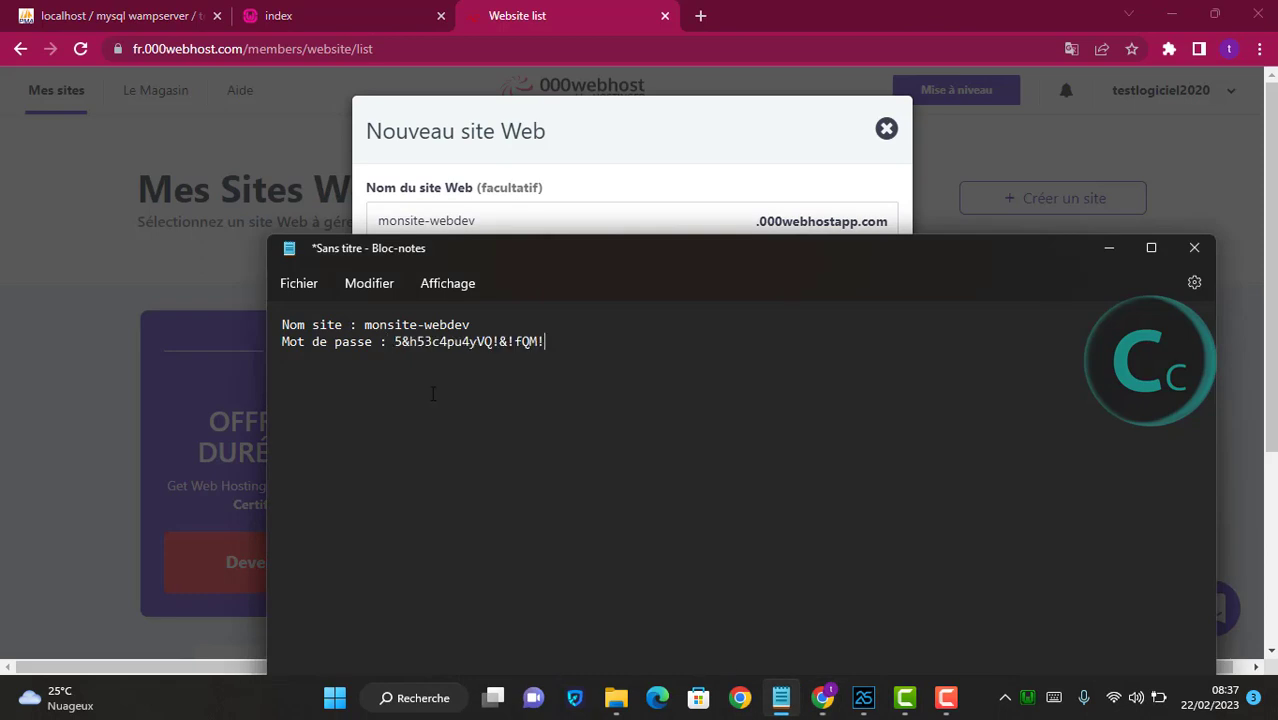
click(610, 117)
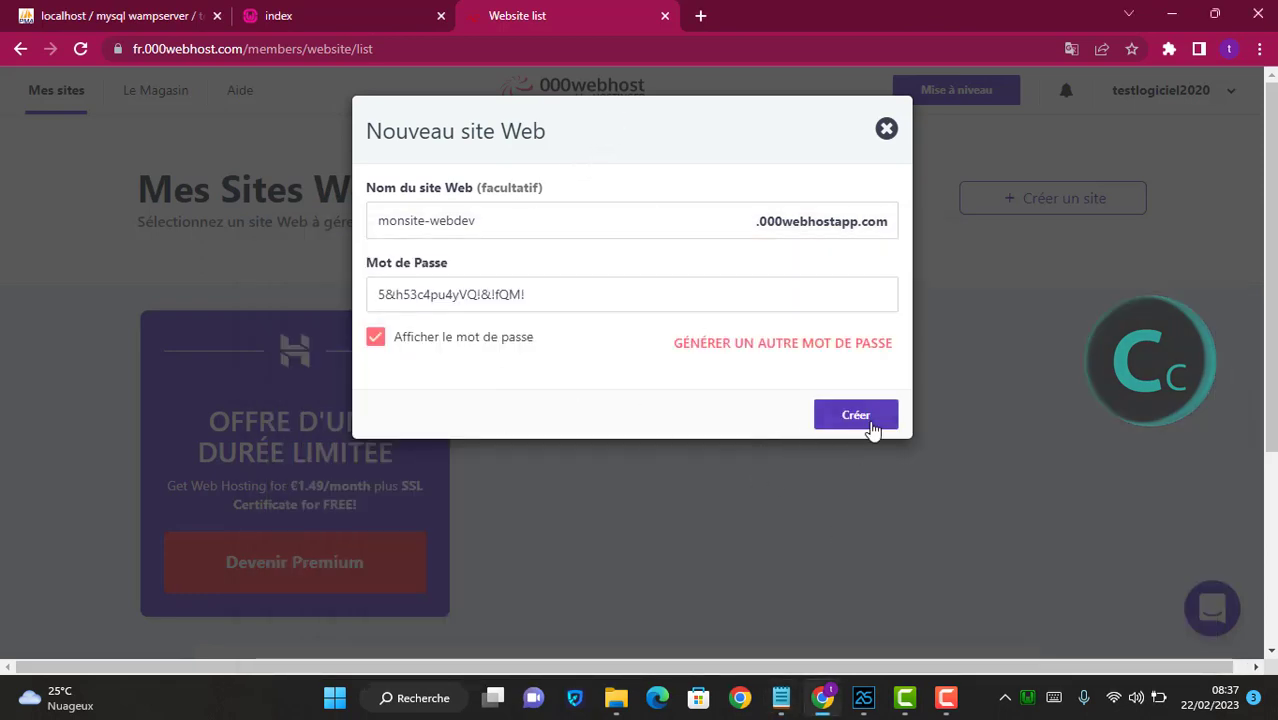
Create the monsite-webdev website, view its public page from the website list, and compare it with the local Inscription page.
click(830, 418)
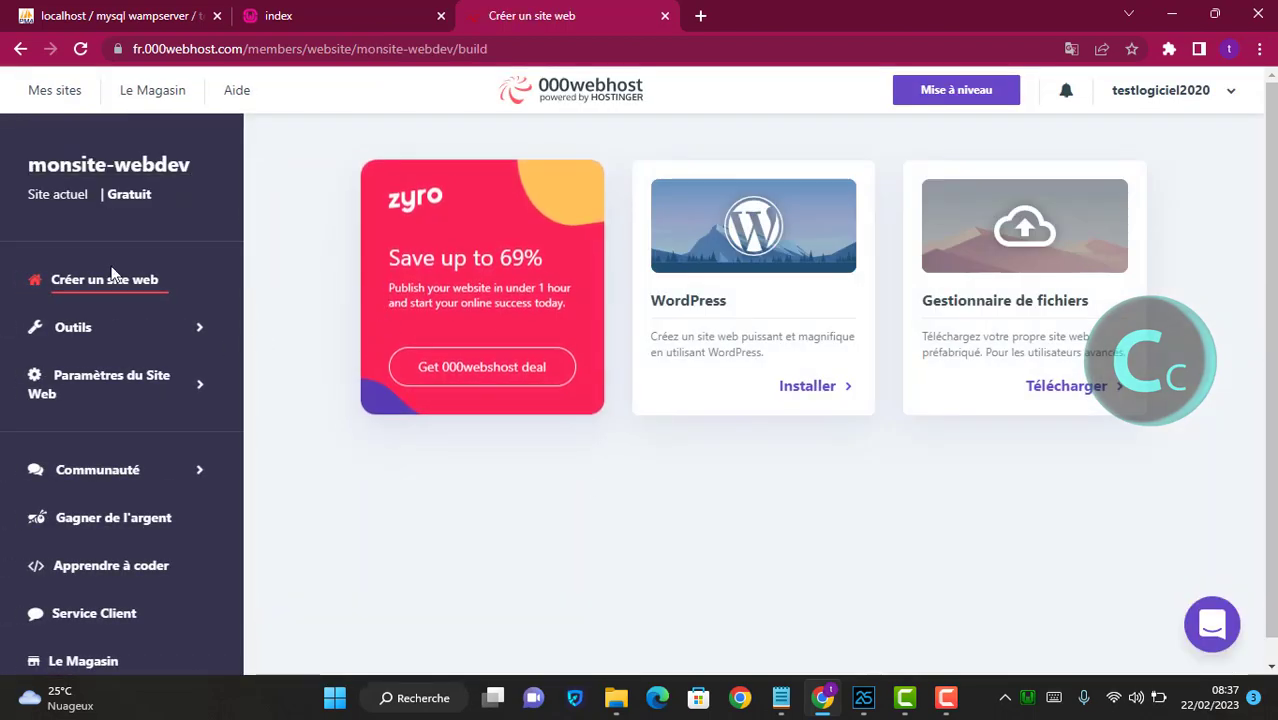
click(58, 92)
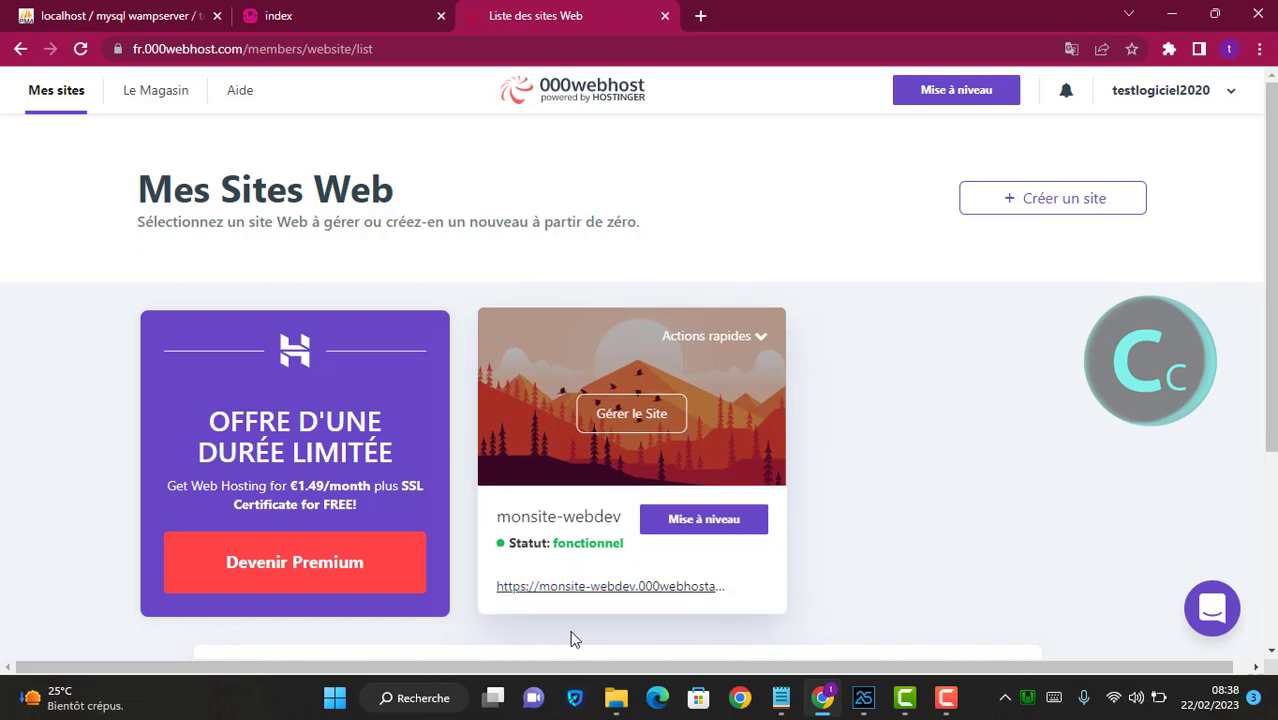
click(576, 591)
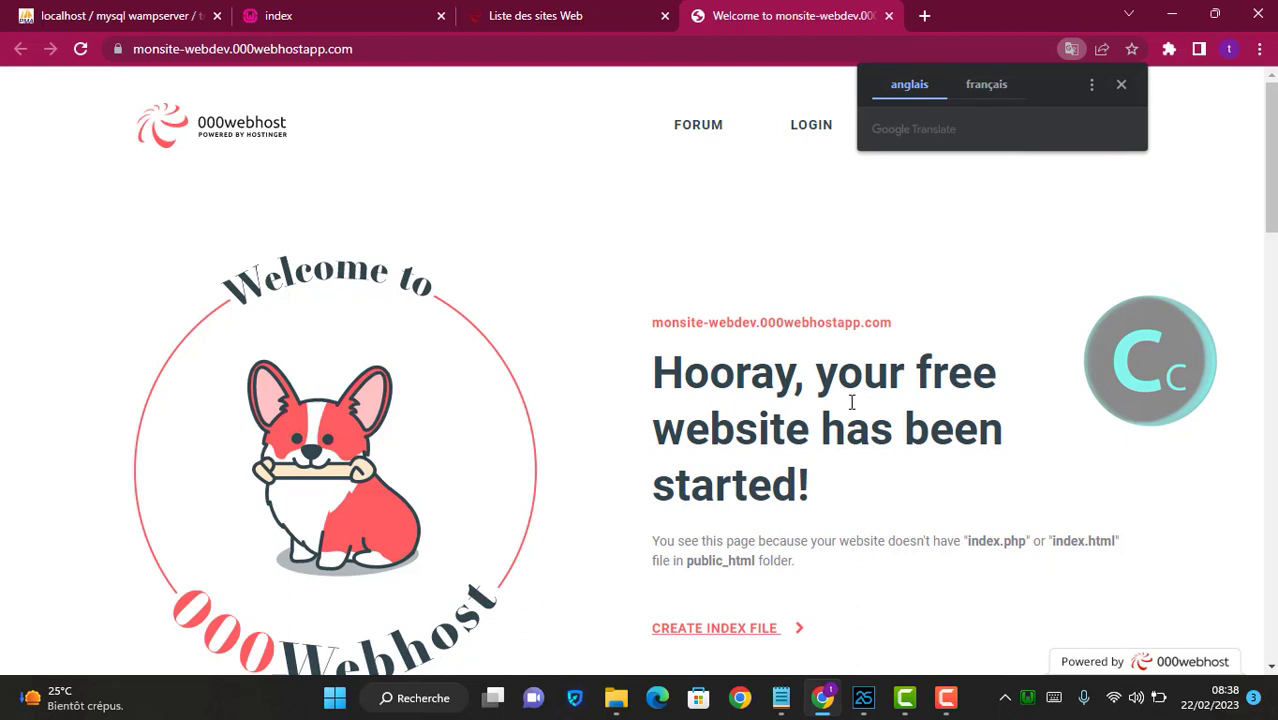
click(270, 15)
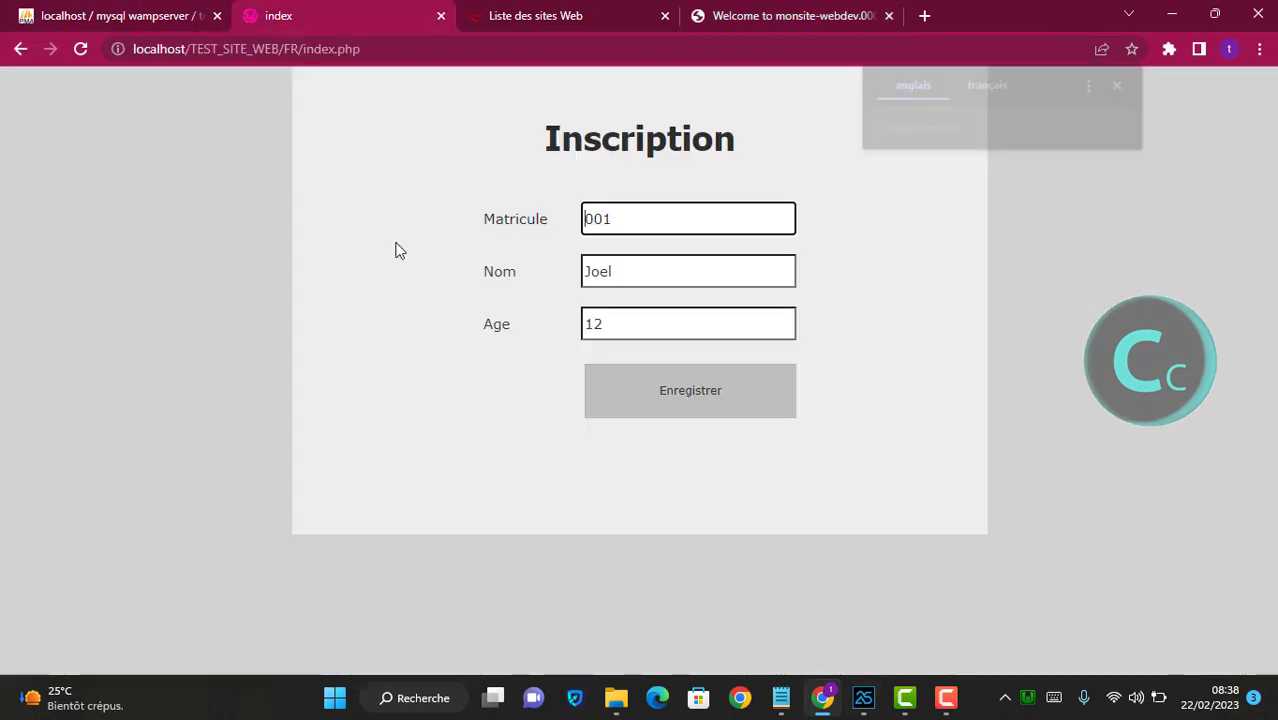
click(575, 10)
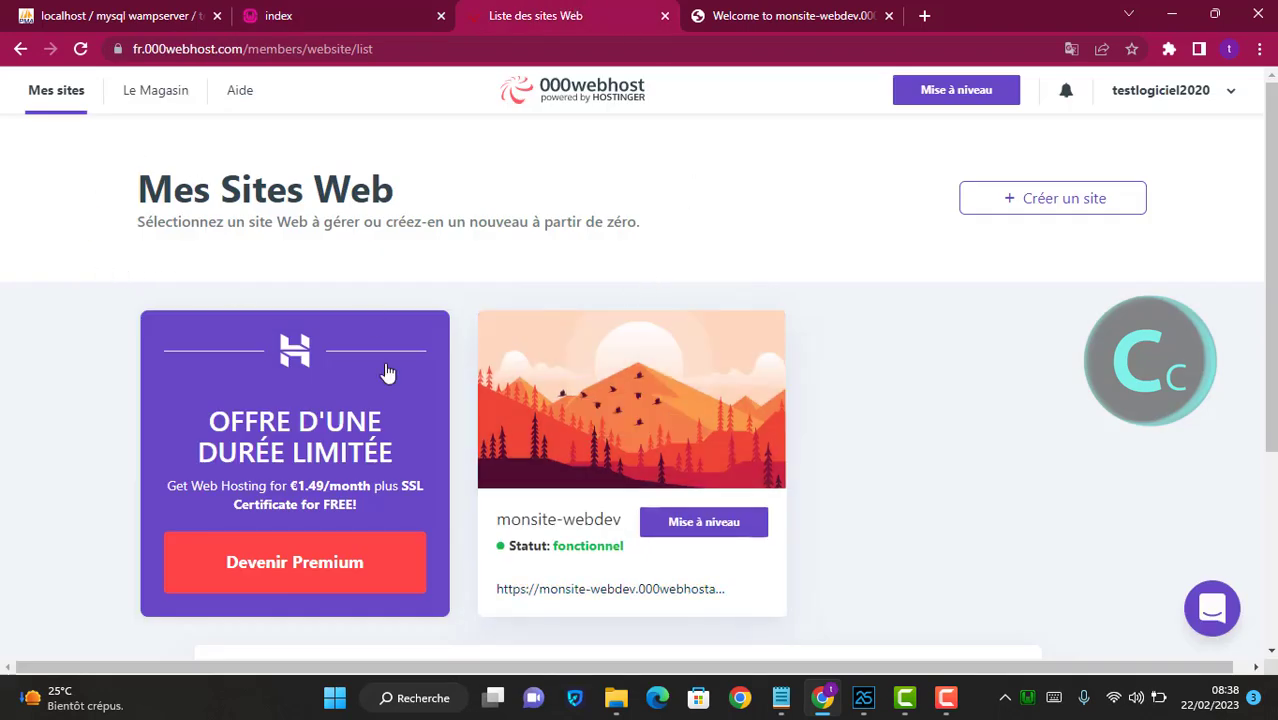
Open the database manager among the management tools of the monsite-webdev site.
click(626, 421)
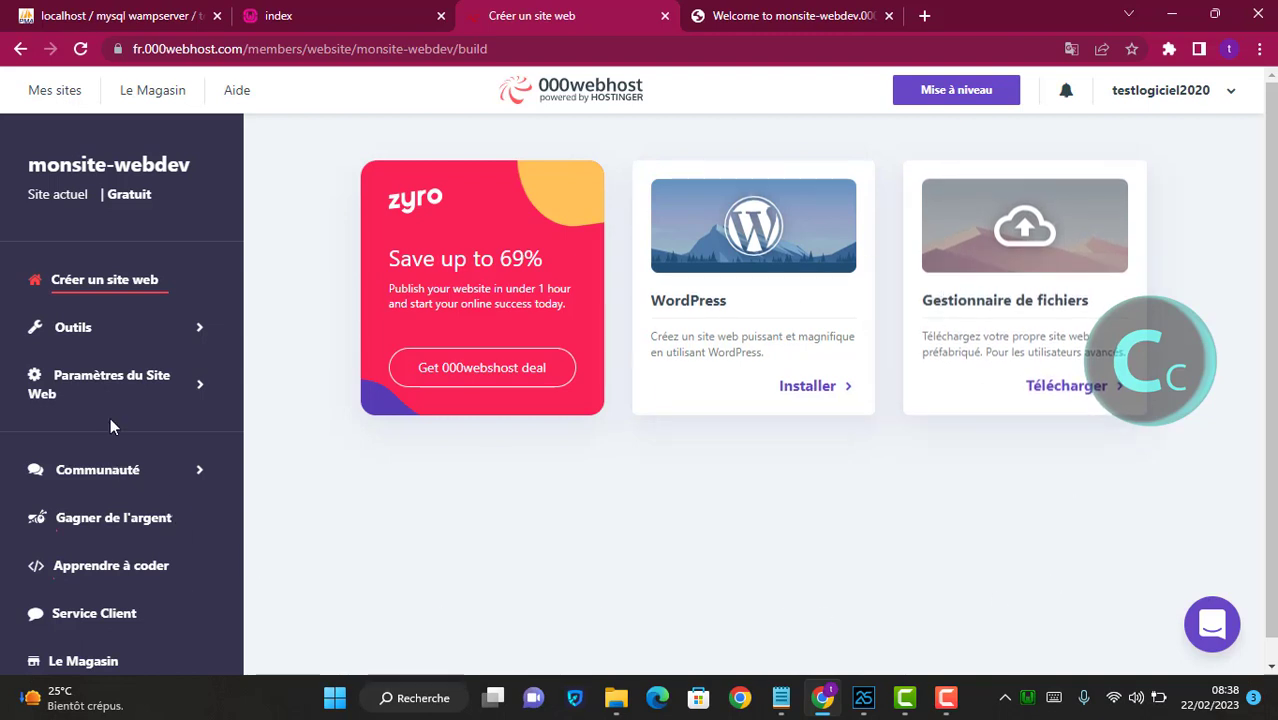
click(151, 334)
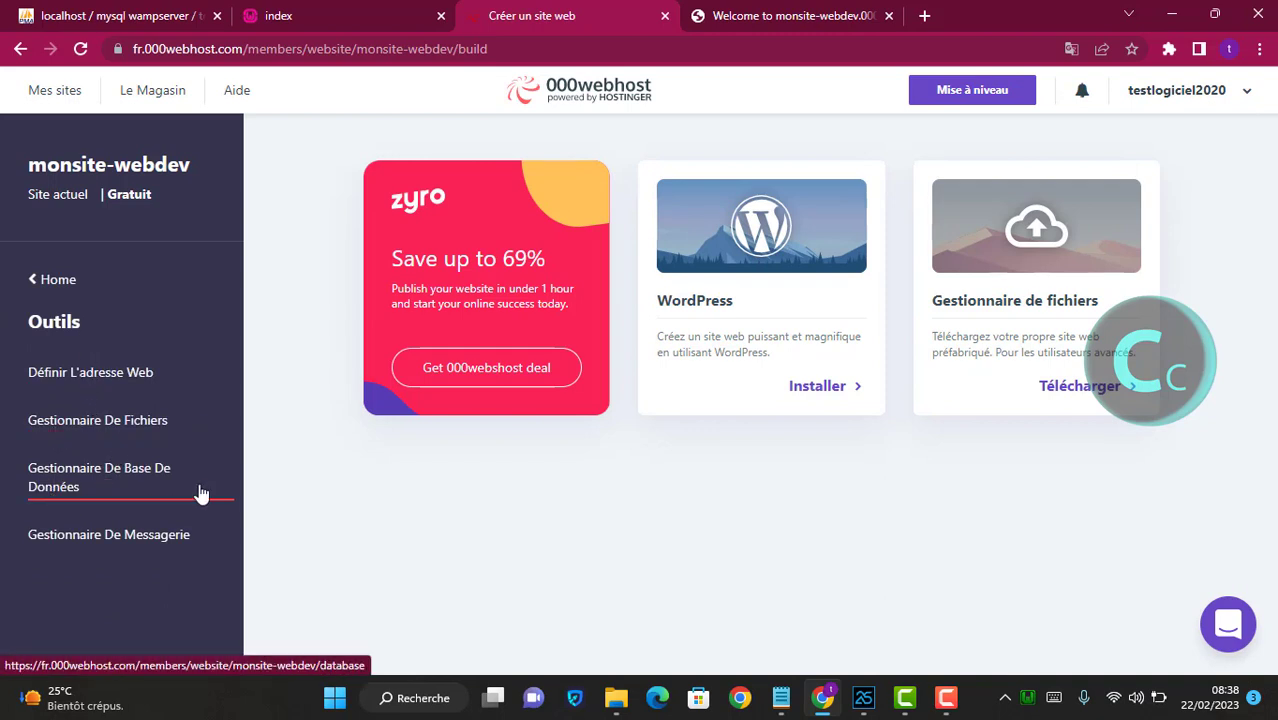
click(66, 490)
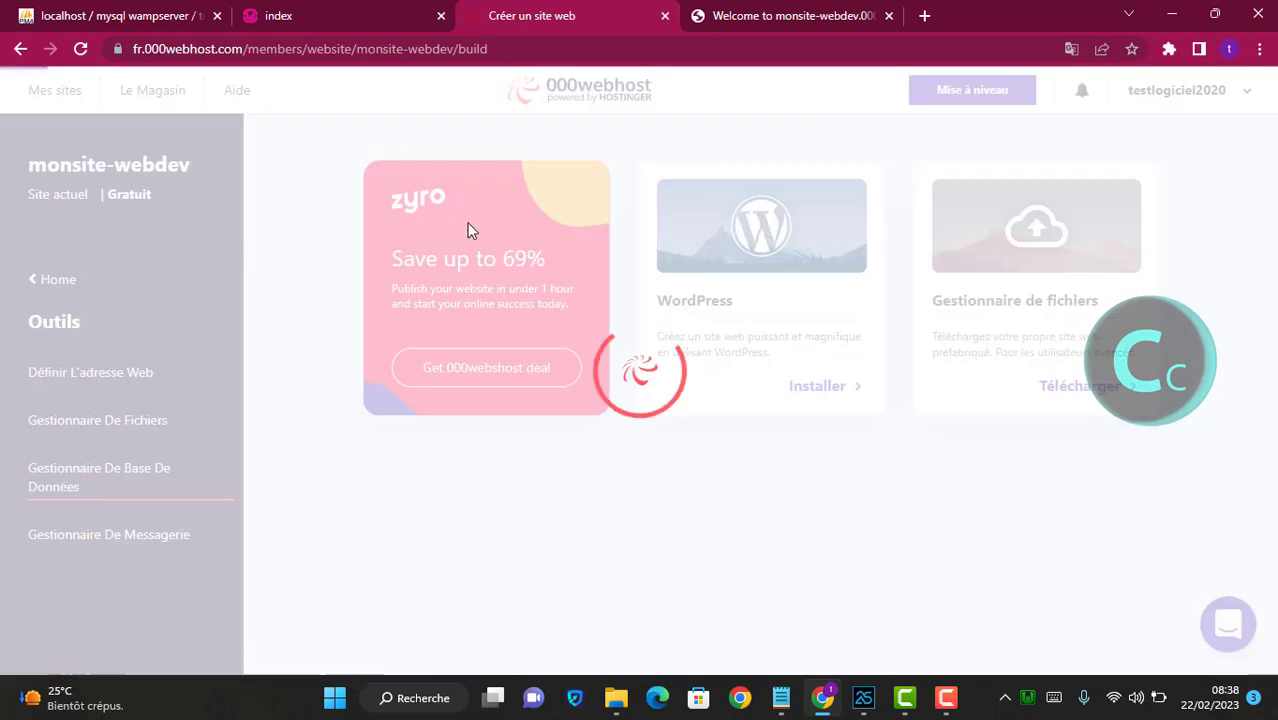
Export the users table of the local test database as an SQL file using the quick export method.
click(138, 6)
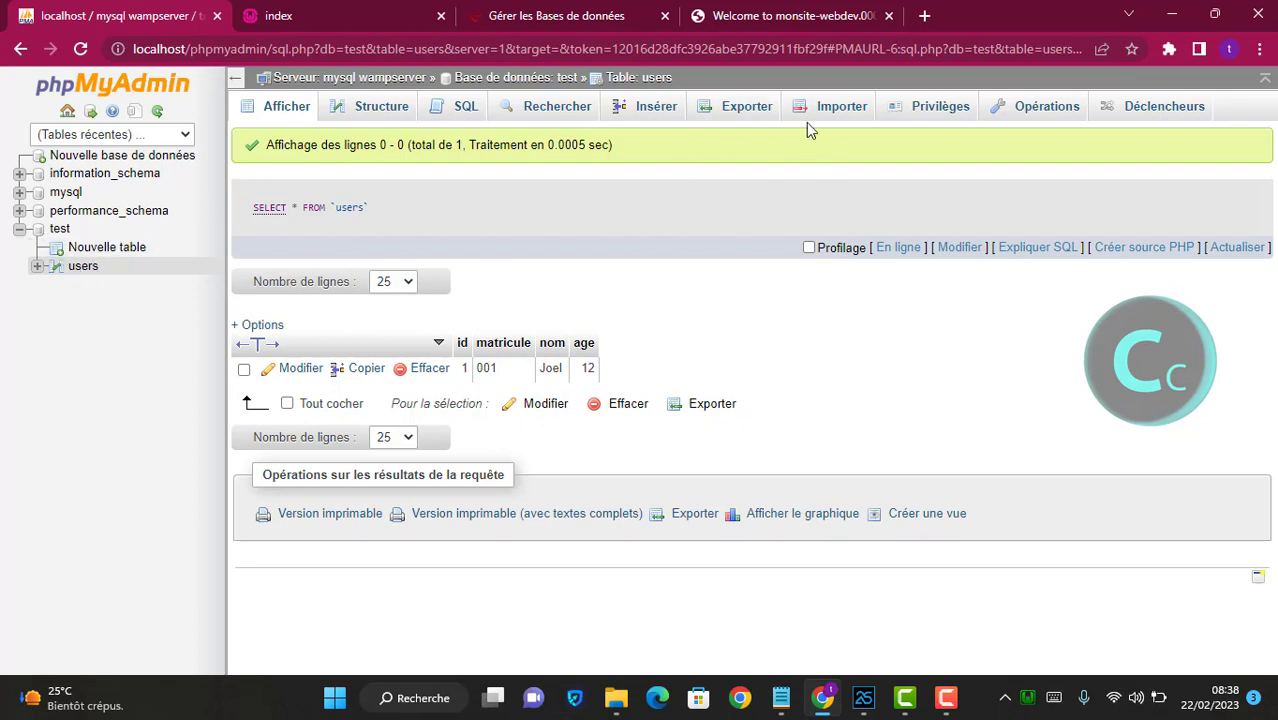
click(748, 108)
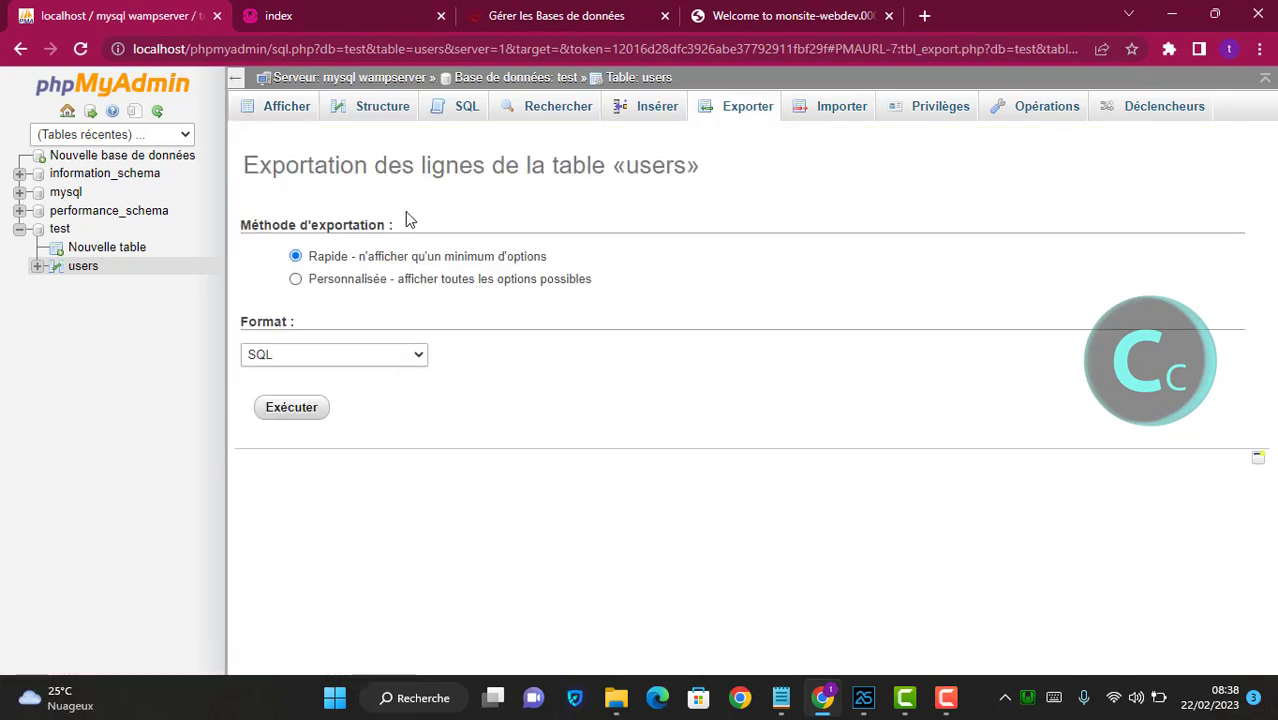
click(284, 420)
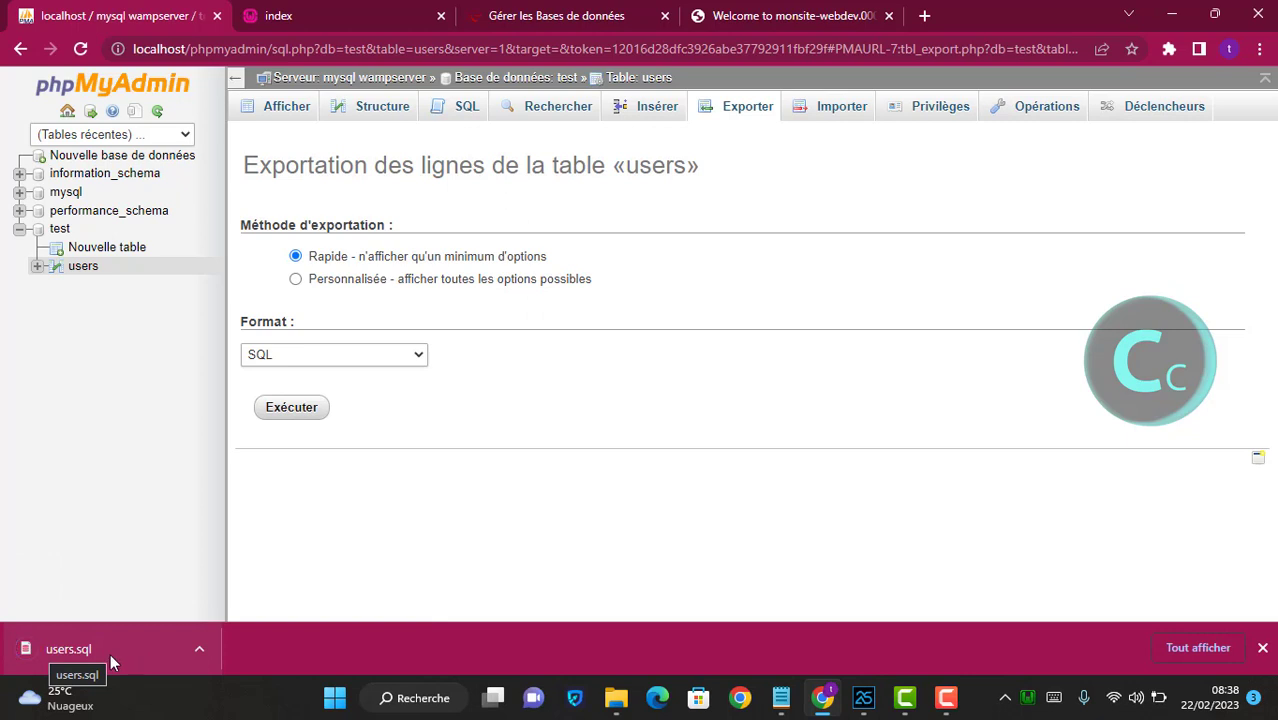
Start a new database for monsite-webdev on 000webhost with the name test and the database user testuser.
click(603, 14)
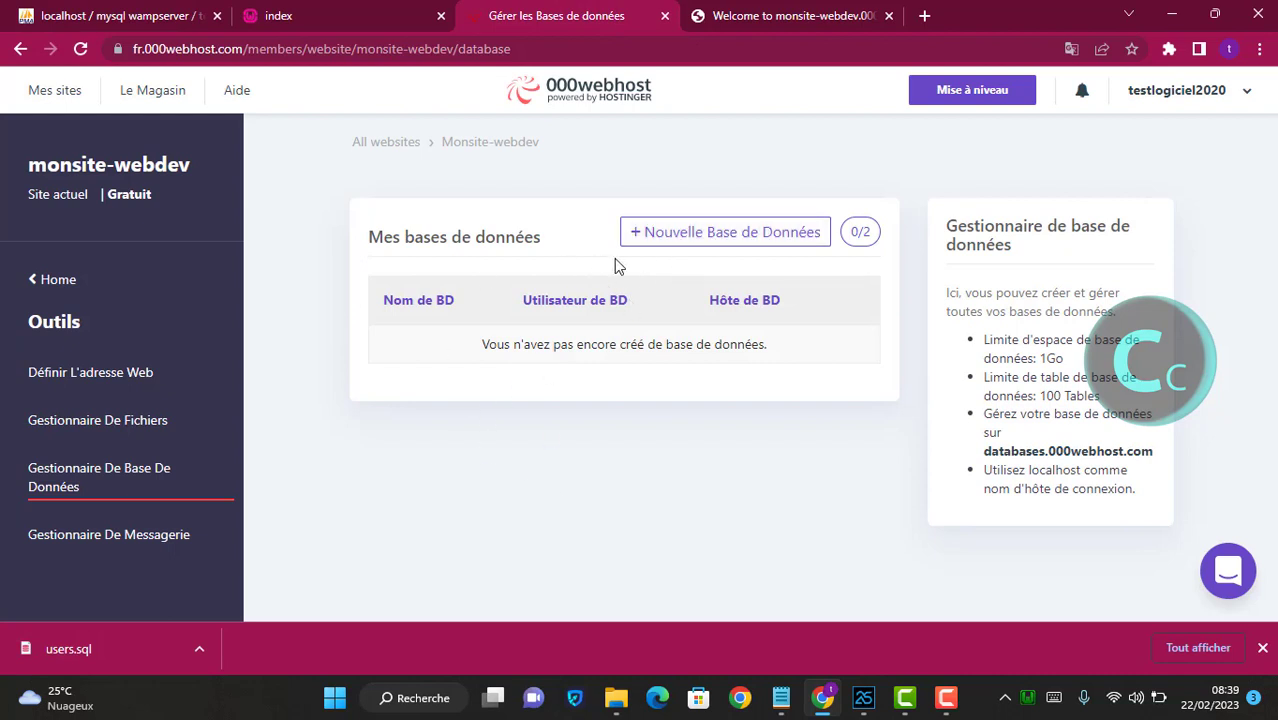
click(676, 243)
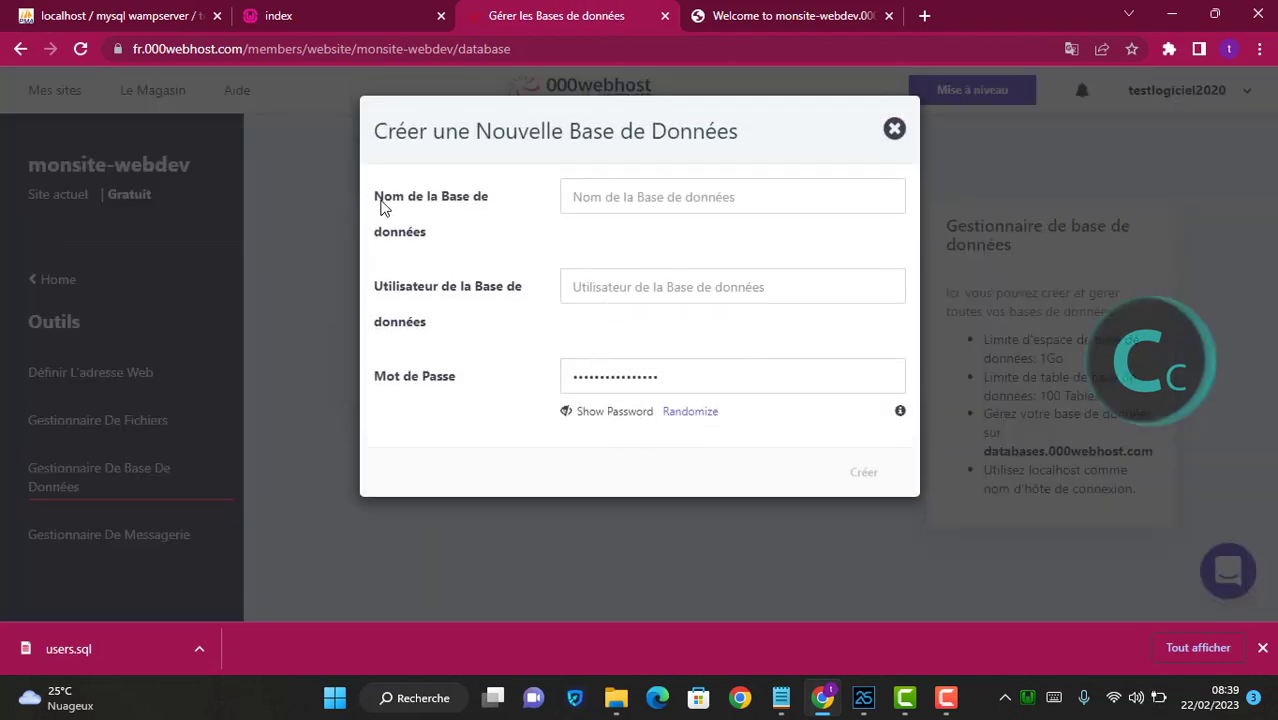
click(622, 202)
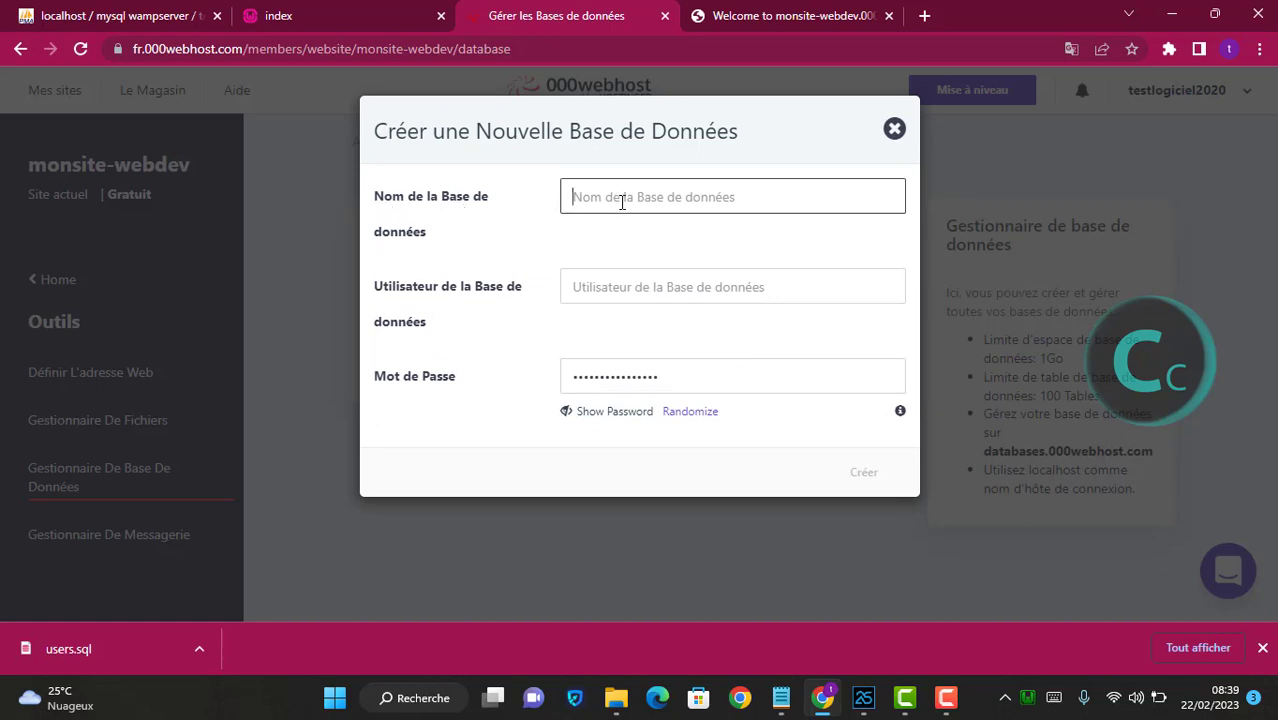
text(test)
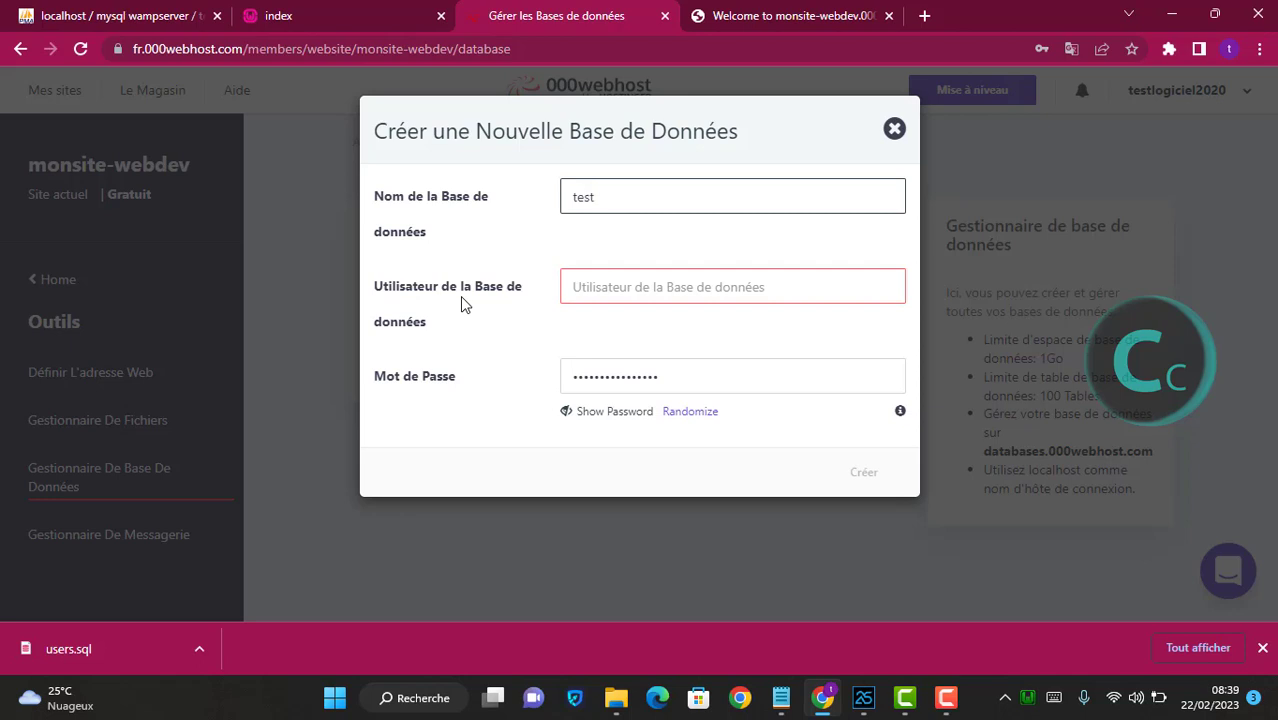
click(620, 281)
text(testuser)
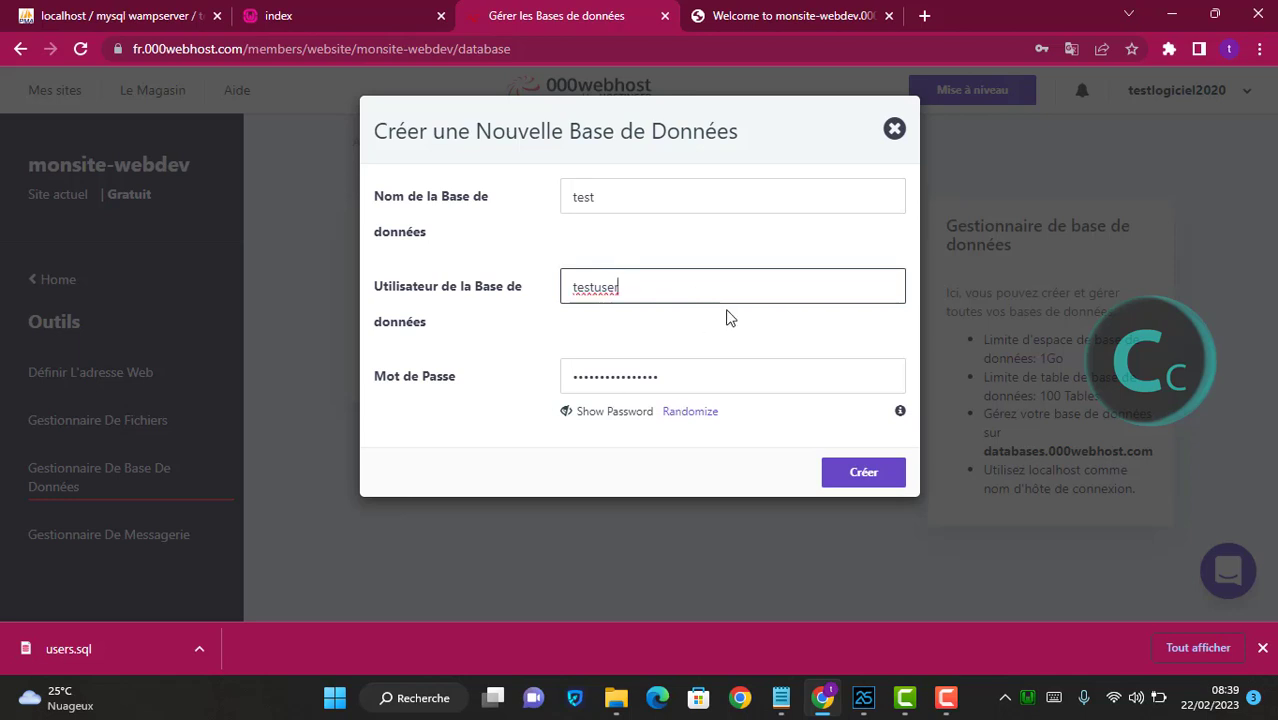
Reveal the generated database password, copy it into a "Mdp BDD :" line in the Notepad note, and create the database.
click(600, 422)
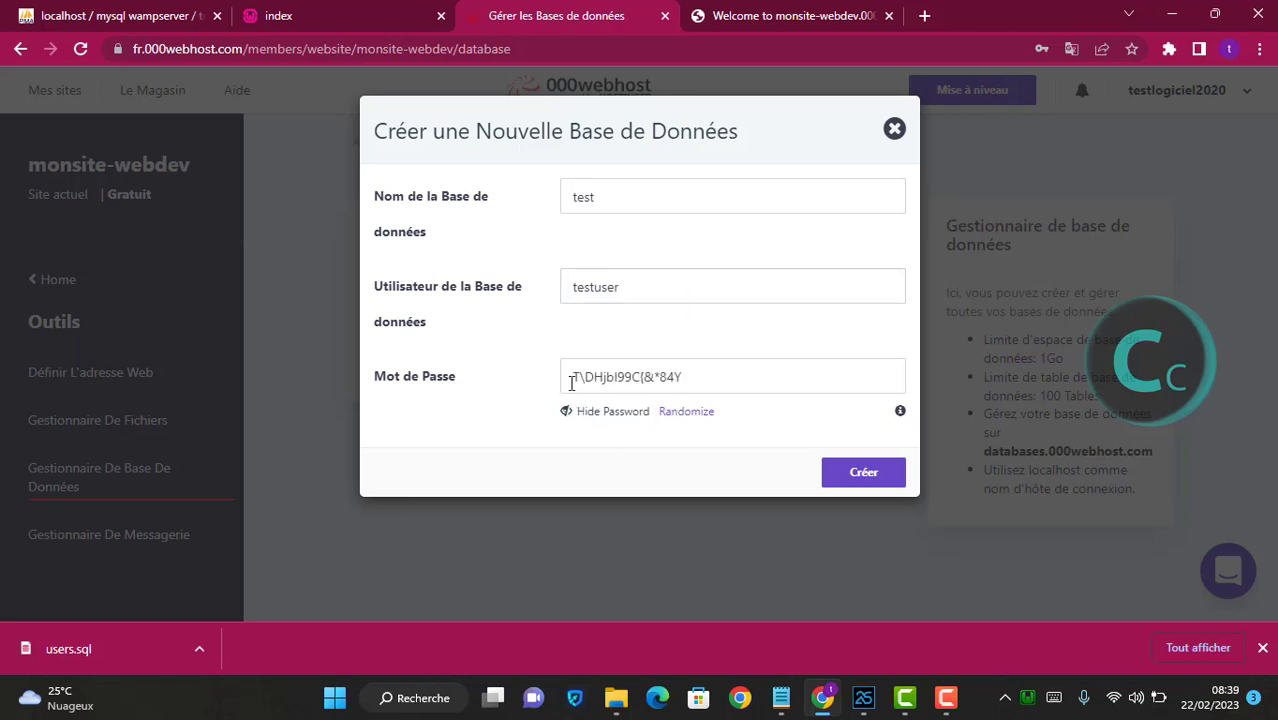
drag(573, 379, 699, 377)
key(ctrl+c)
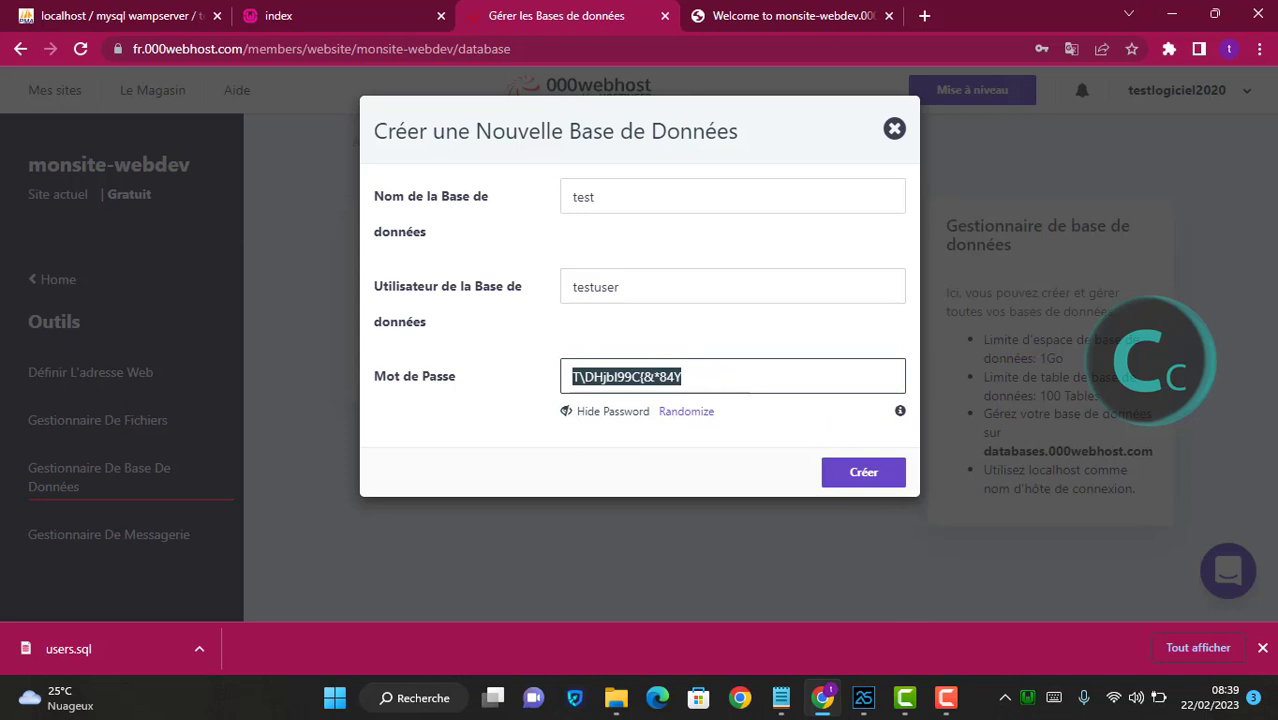
click(781, 703)
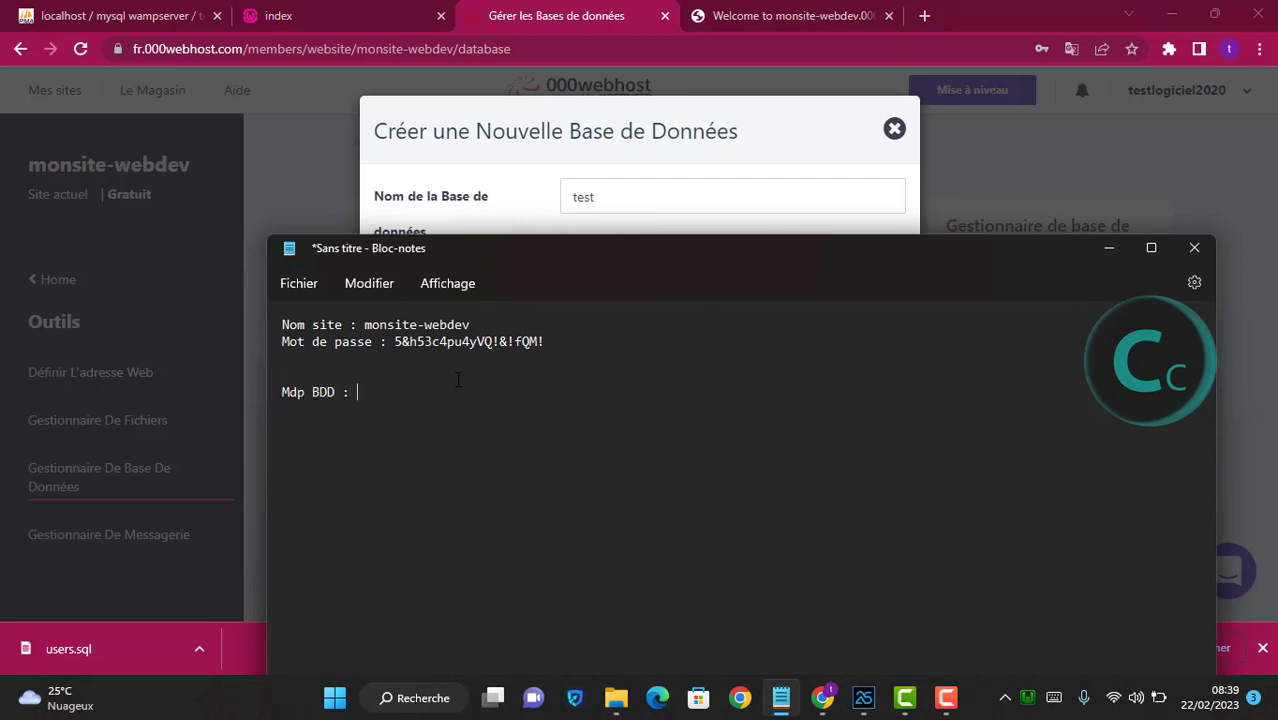
key(ctrl+v)
click(578, 135)
click(864, 481)
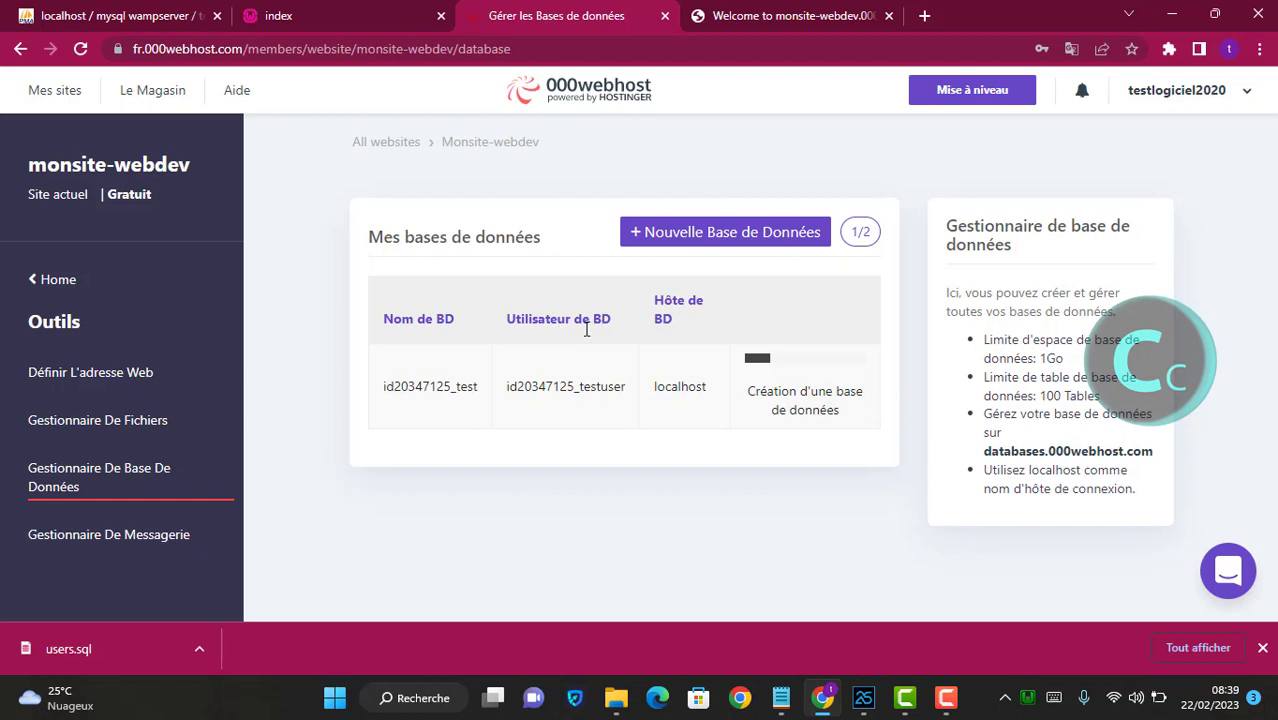
Copy the full name of the new database into a "Nom dbb :" line in the Notepad note.
drag(385, 388, 481, 387)
key(ctrl+c)
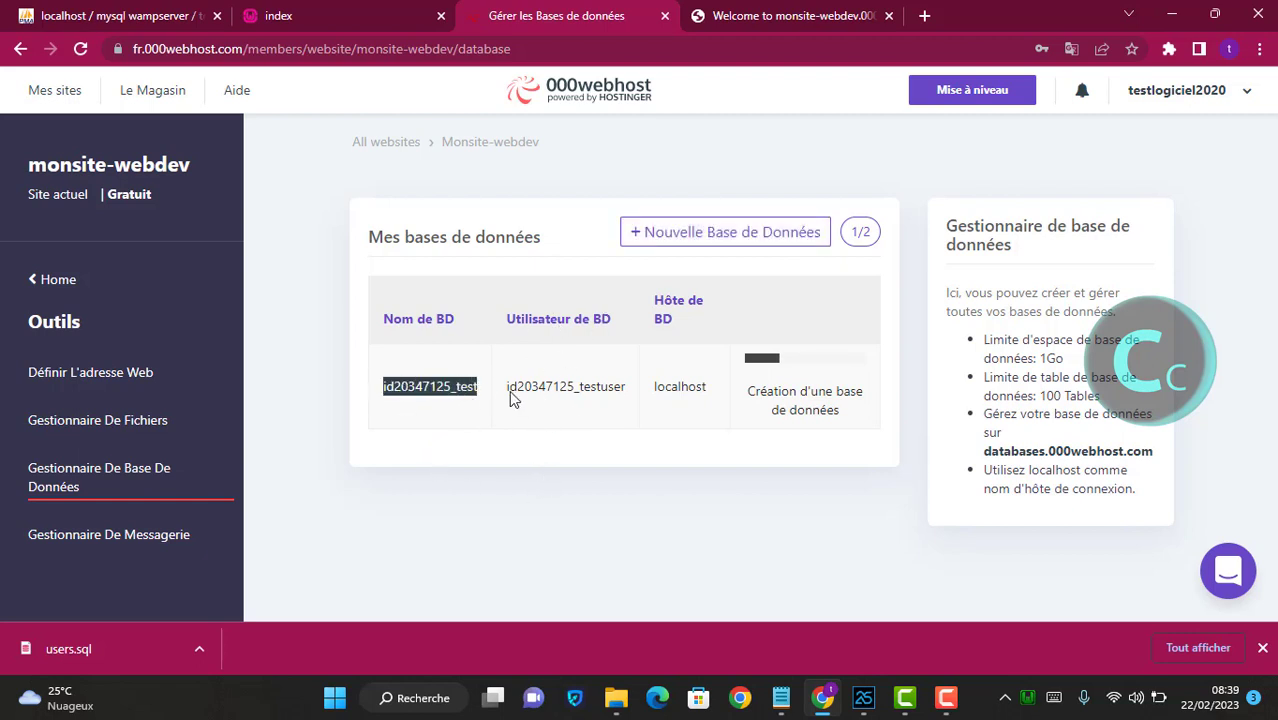
click(781, 698)
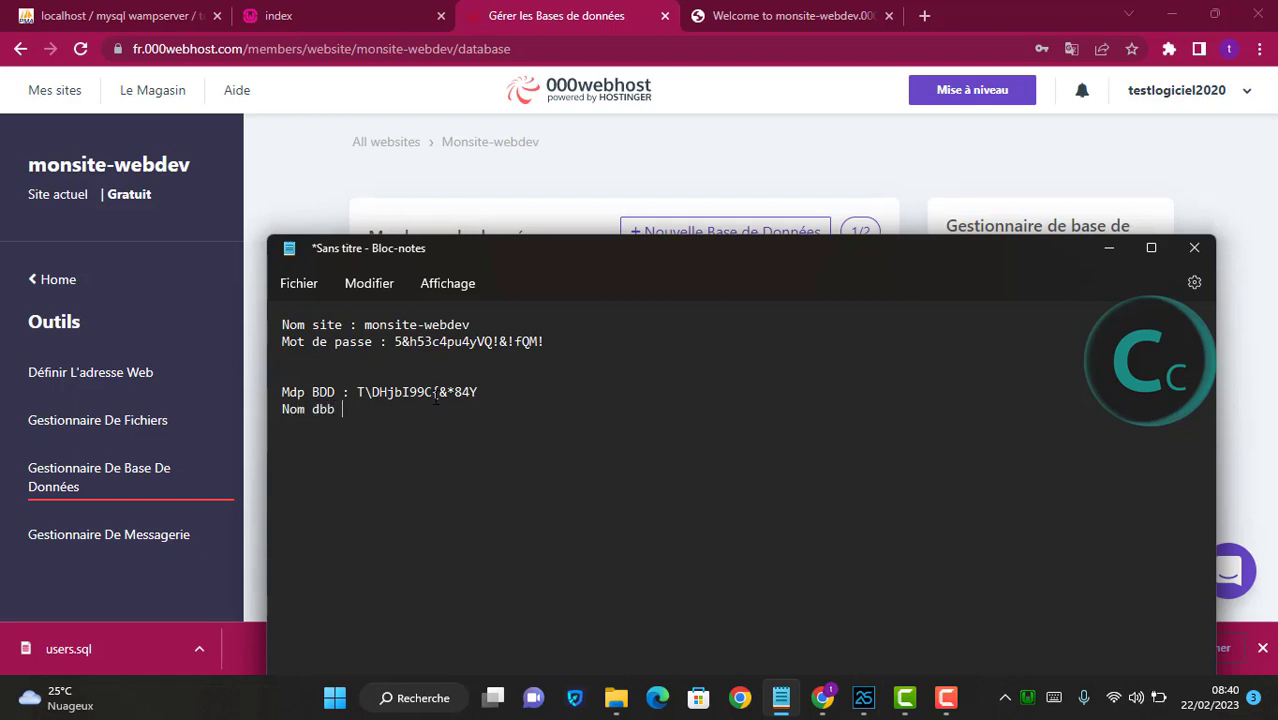
key(ctrl+v)
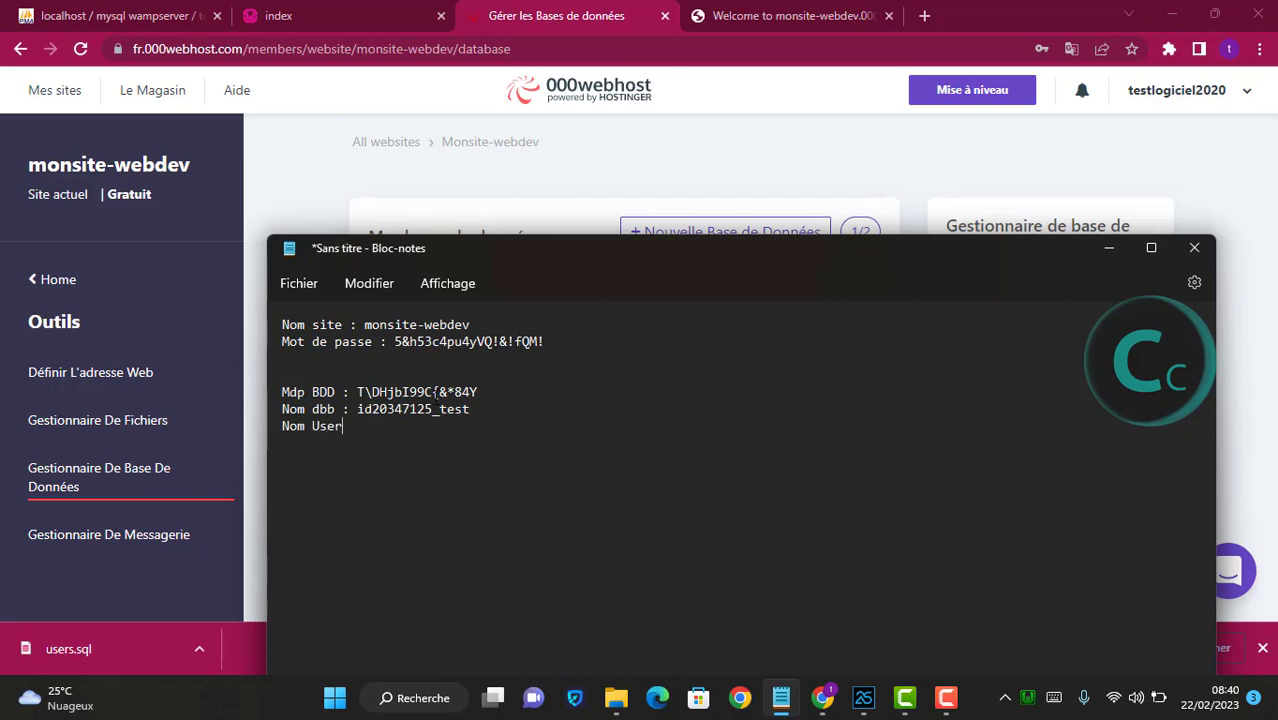
Copy the full database user name into a "Nom User :" line in the Notepad note.
click(445, 195)
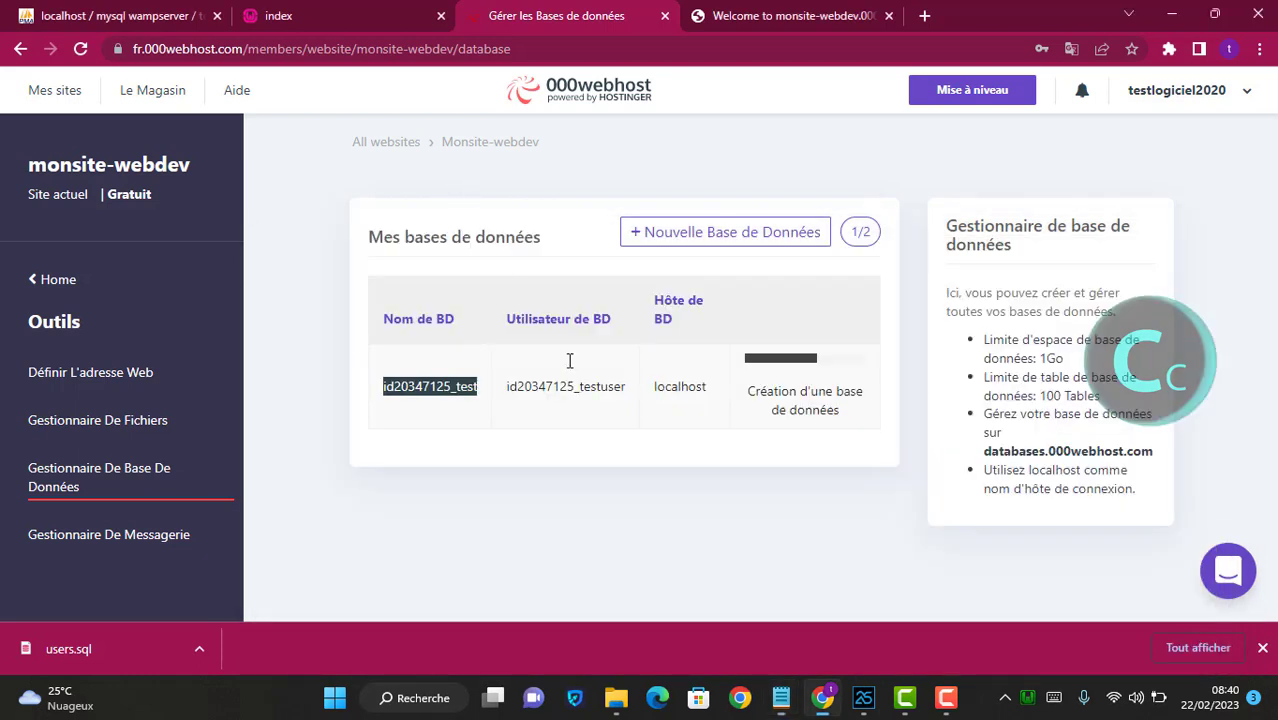
click(491, 405)
drag(502, 391, 632, 393)
key(ctrl+c)
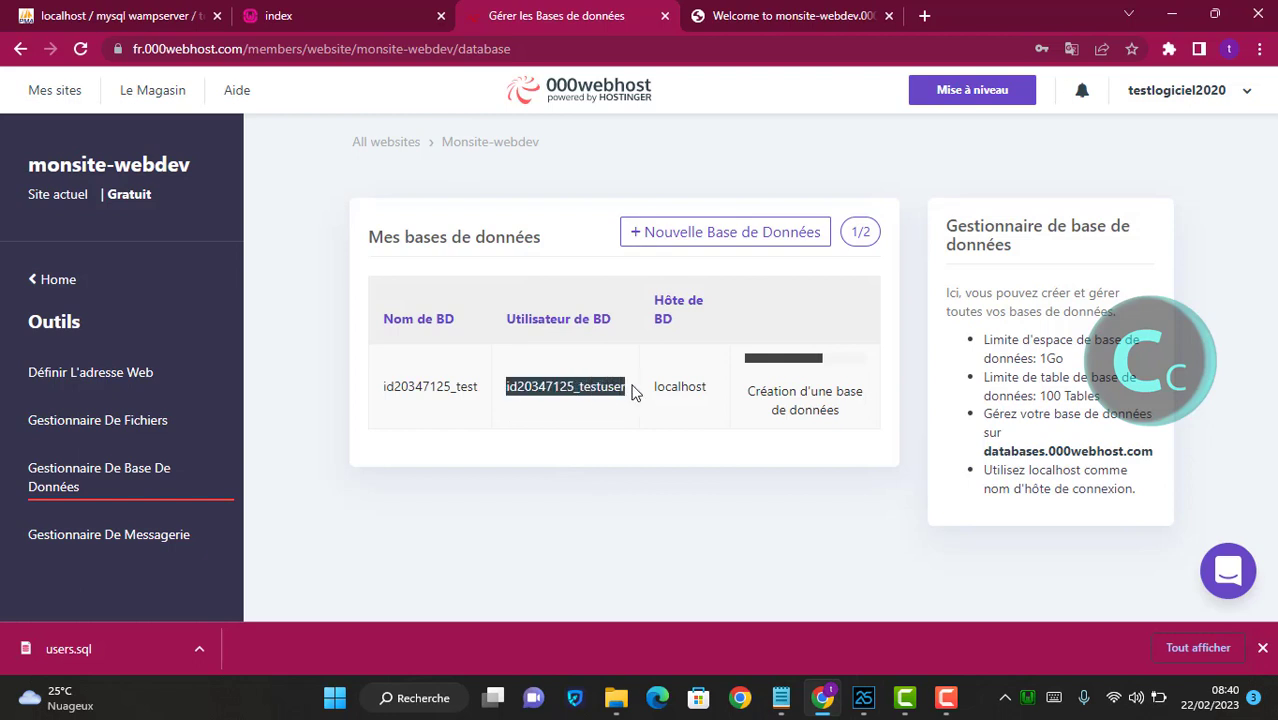
click(781, 697)
key(ctrl+v)
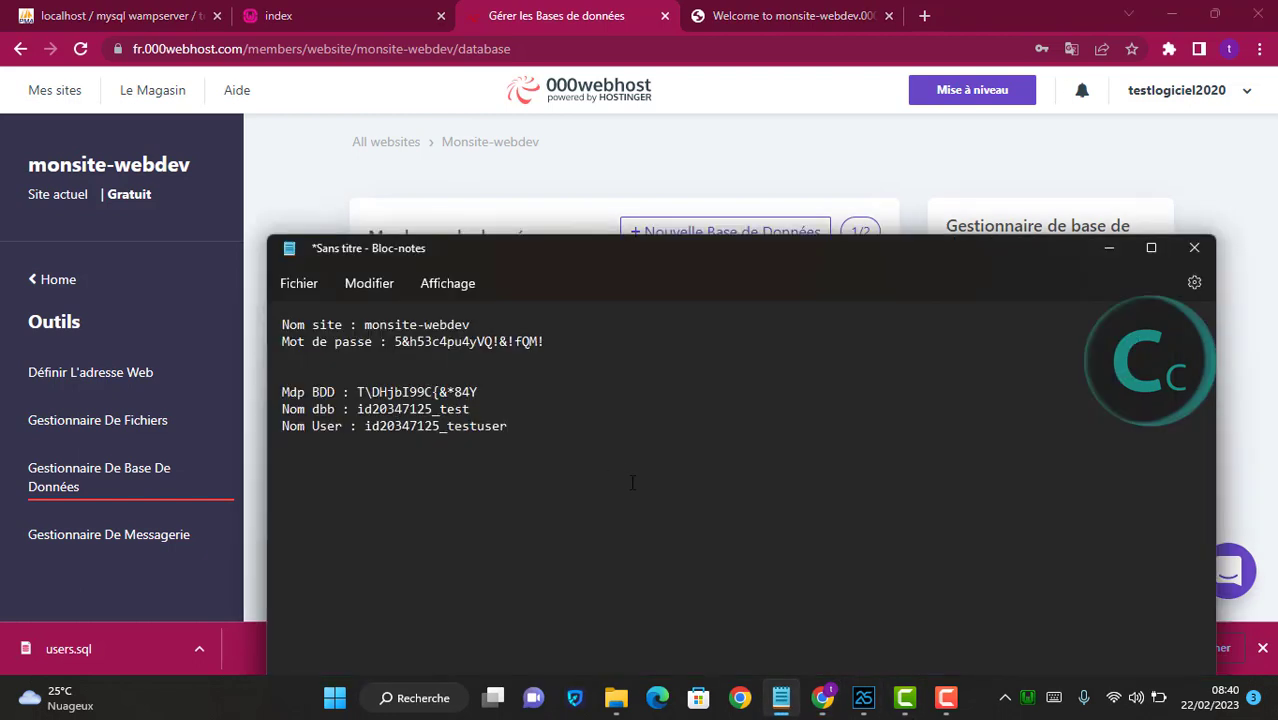
Open phpMyAdmin for the new hosted database and select that database there.
click(513, 208)
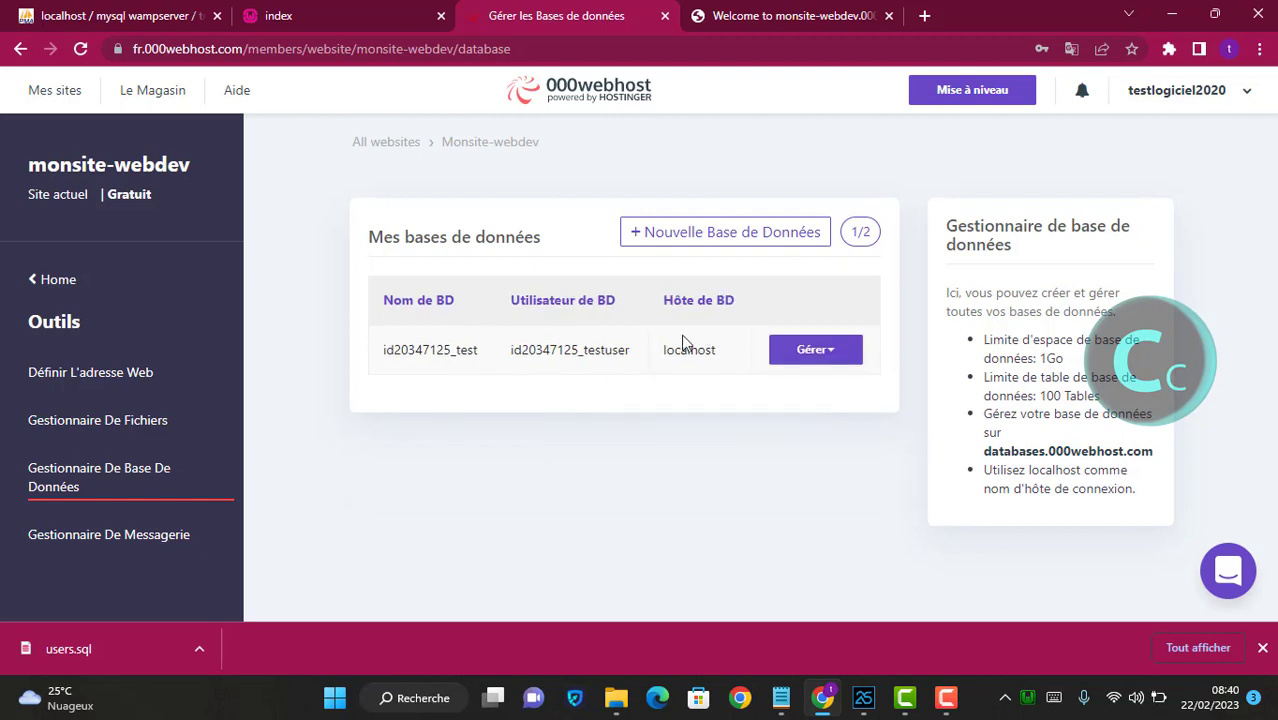
click(812, 349)
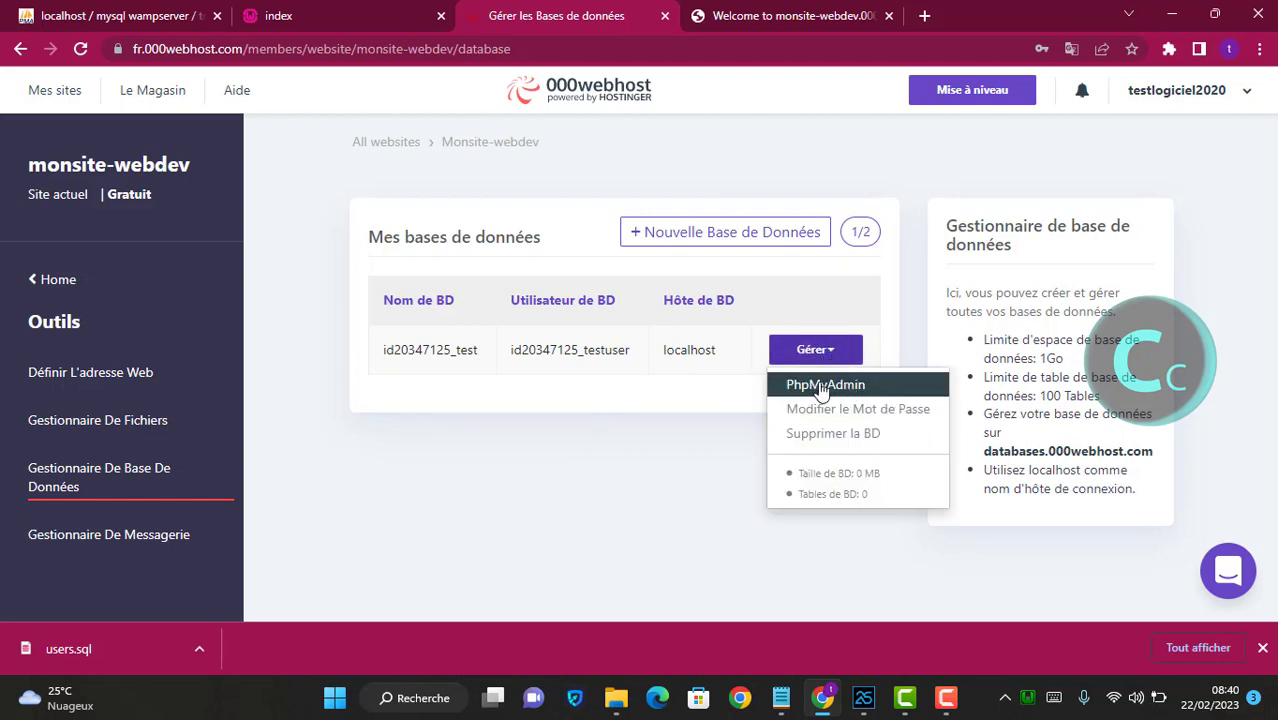
click(820, 386)
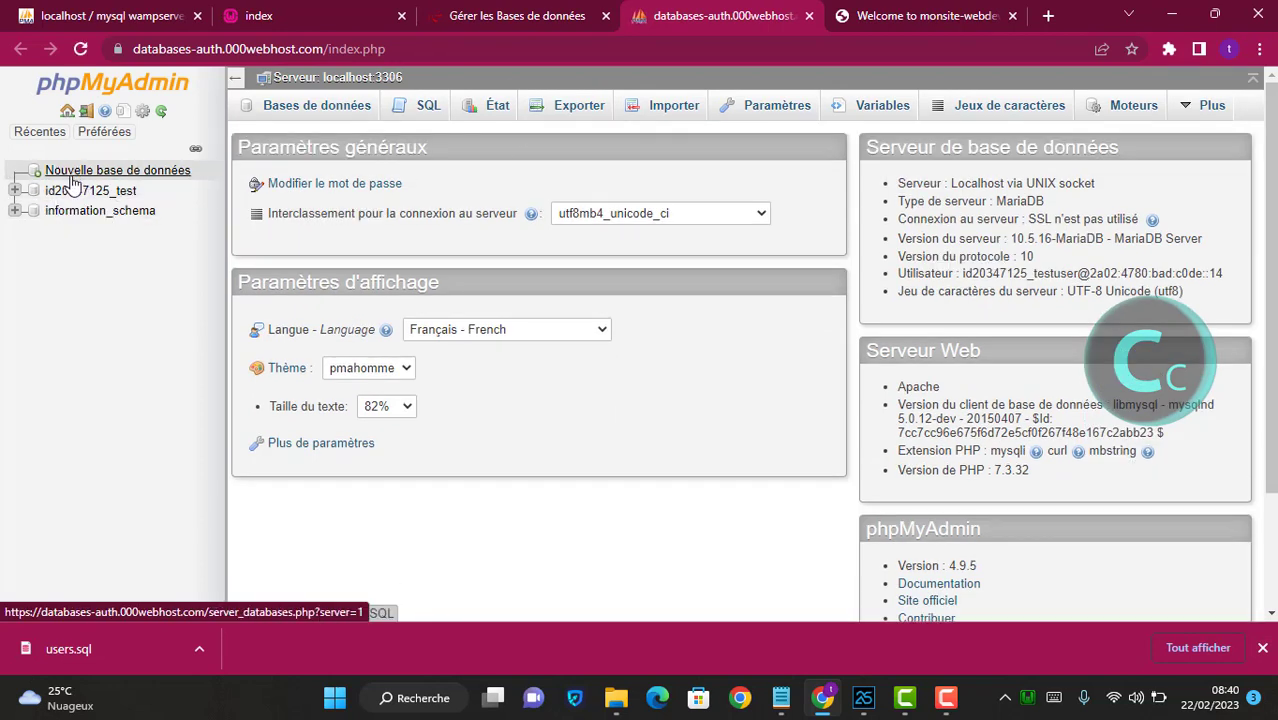
click(80, 190)
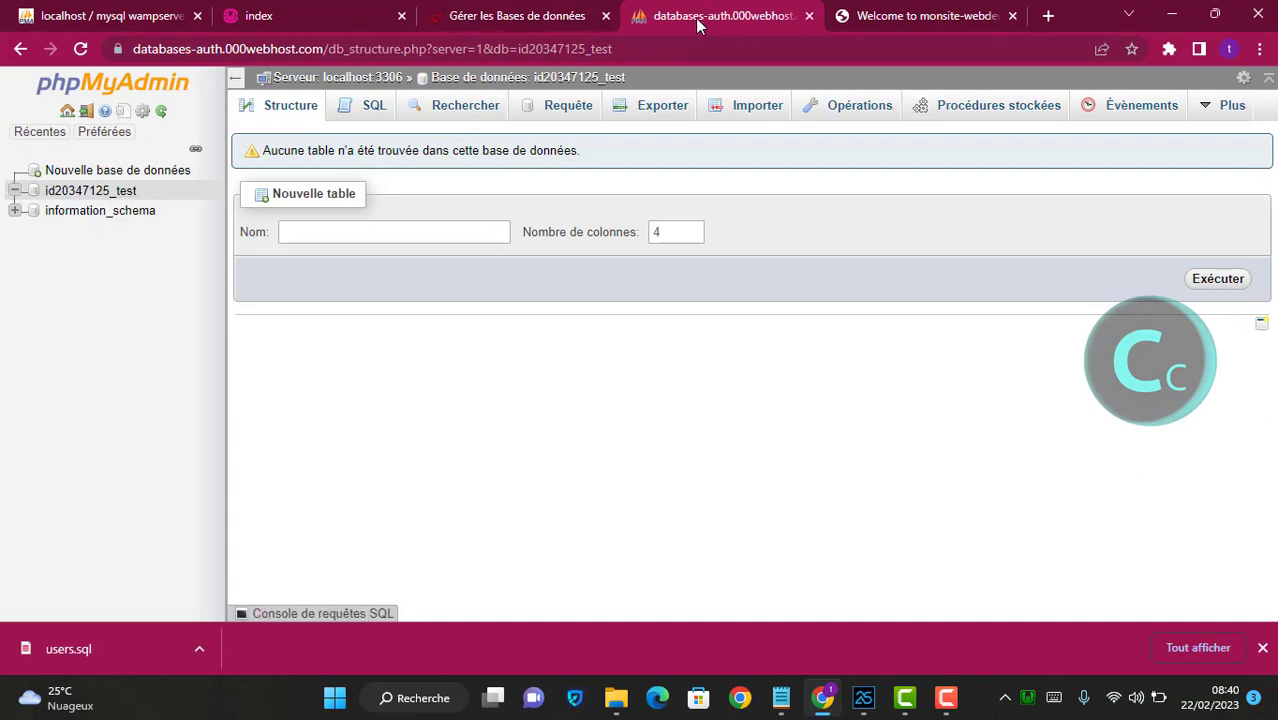
Import users.sql into the hosted test database in SQL format and dismiss the browser's download bar.
click(731, 110)
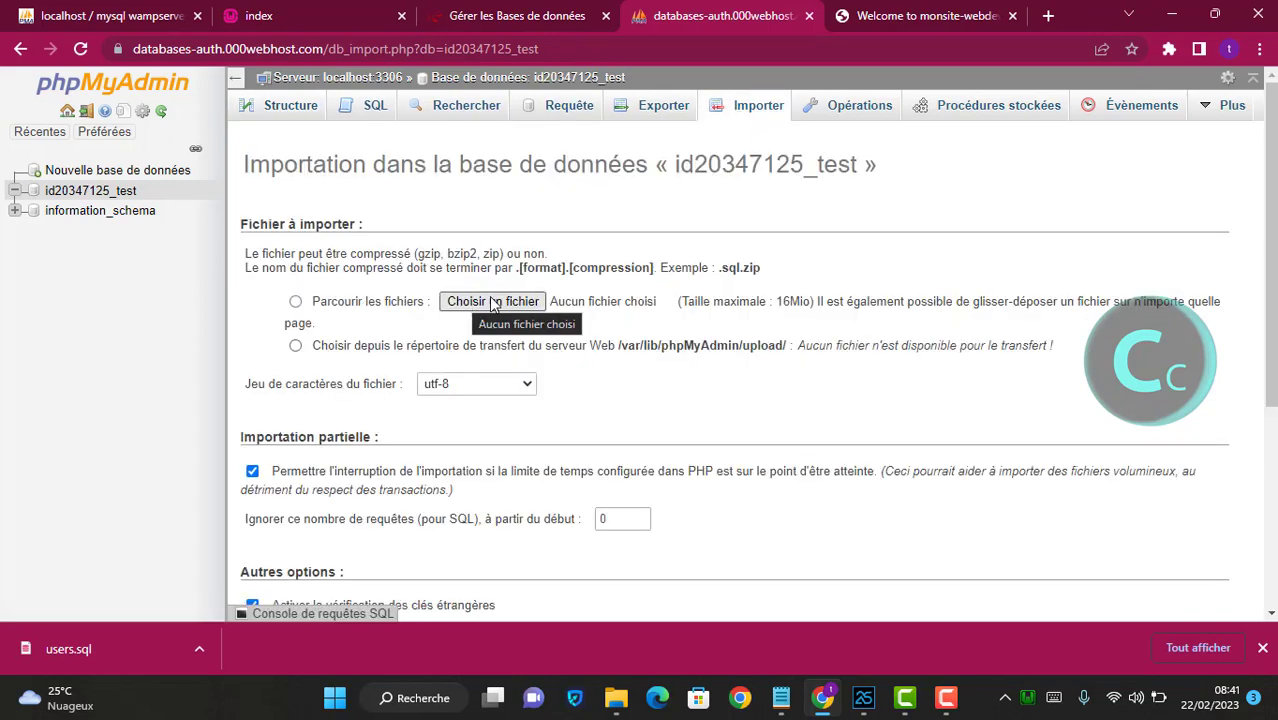
click(492, 301)
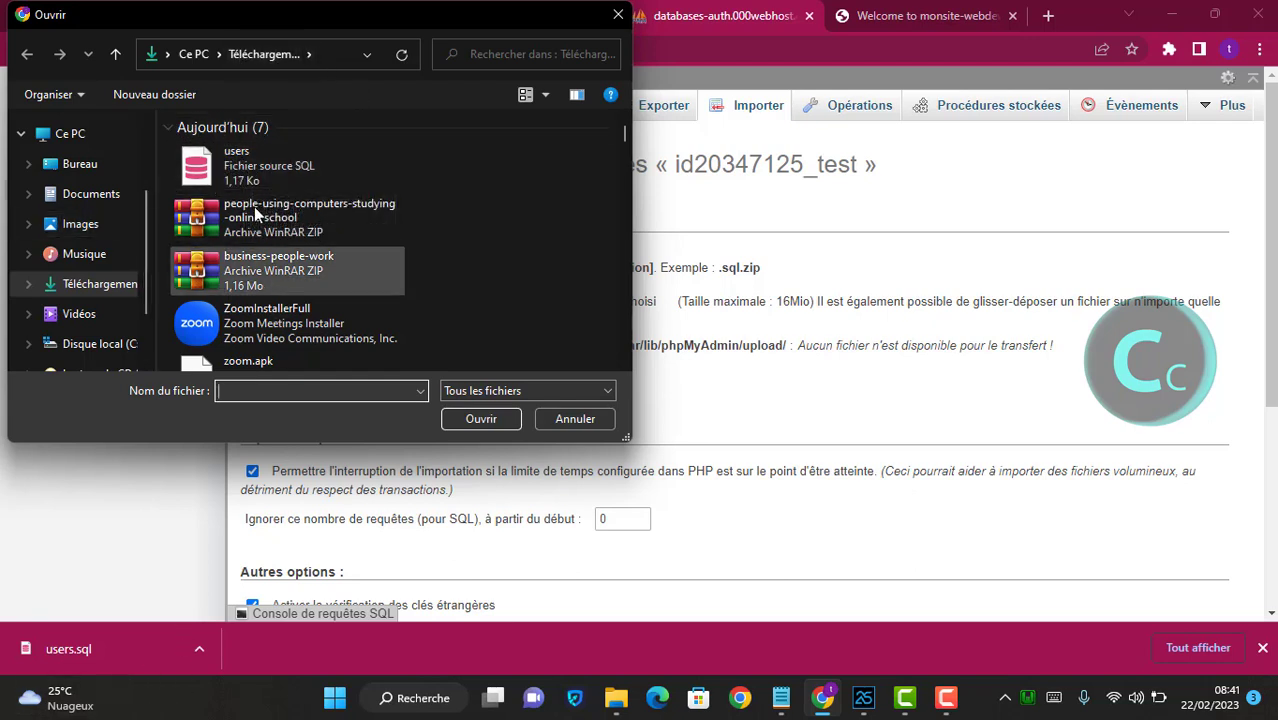
click(242, 176)
click(480, 419)
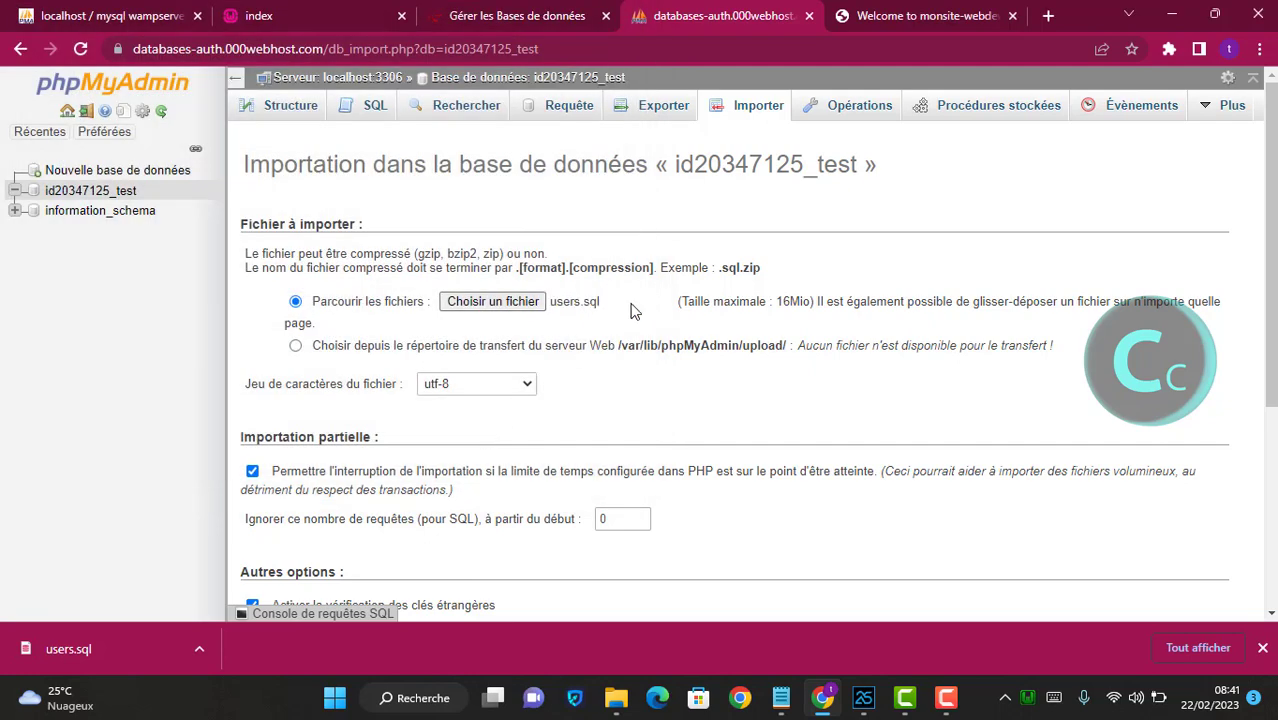
scroll(1000, 420, down, 3)
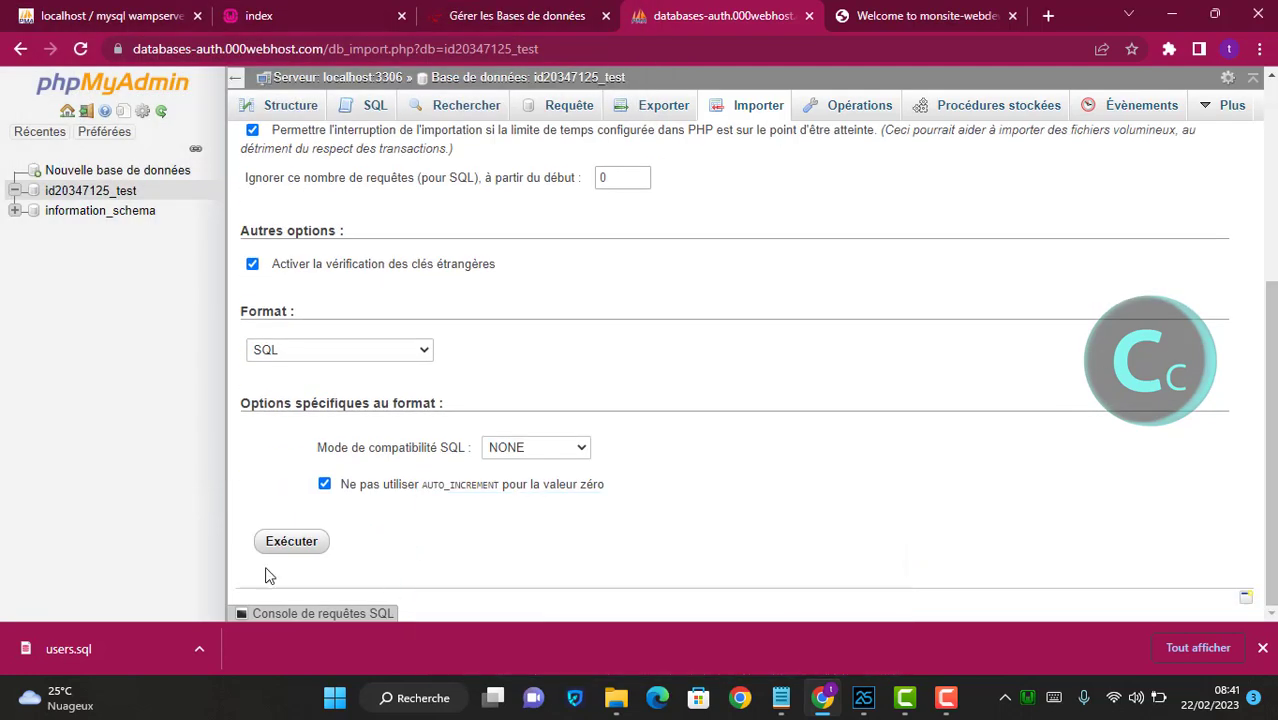
click(291, 543)
click(1262, 648)
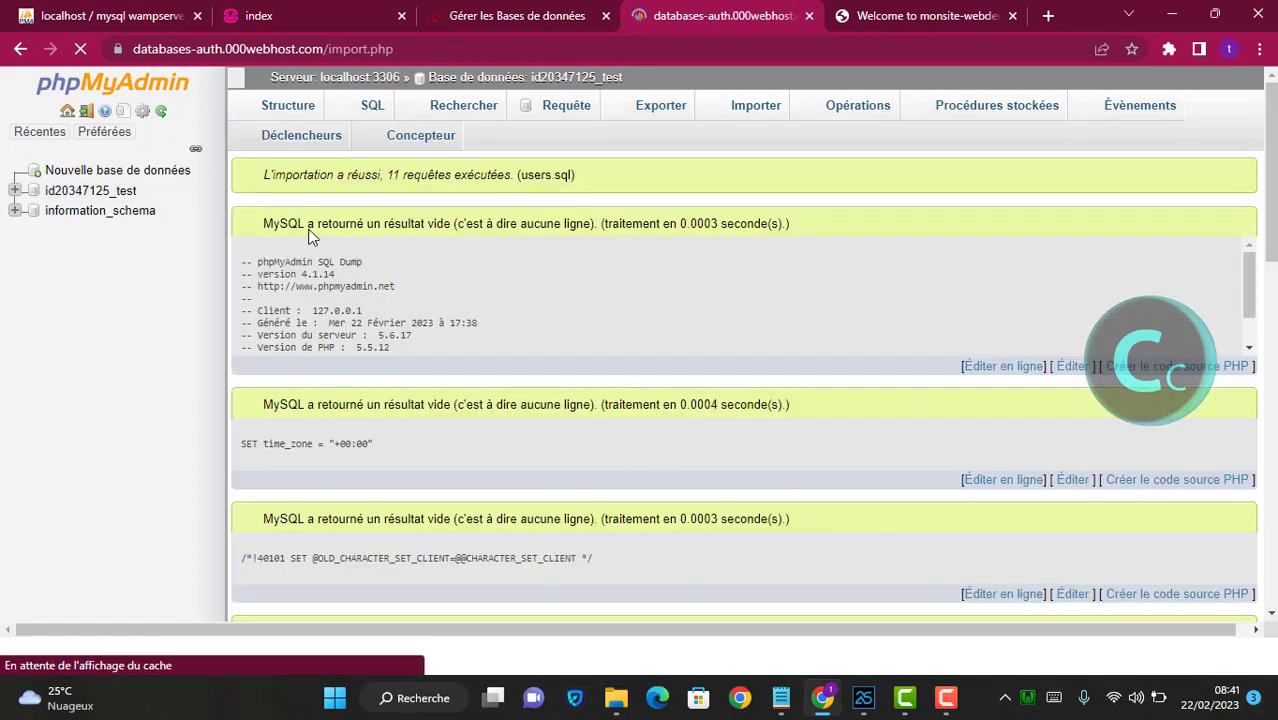
Check the import results, expand the hosted test database and browse the rows of its users table.
scroll(385, 430, down, 1)
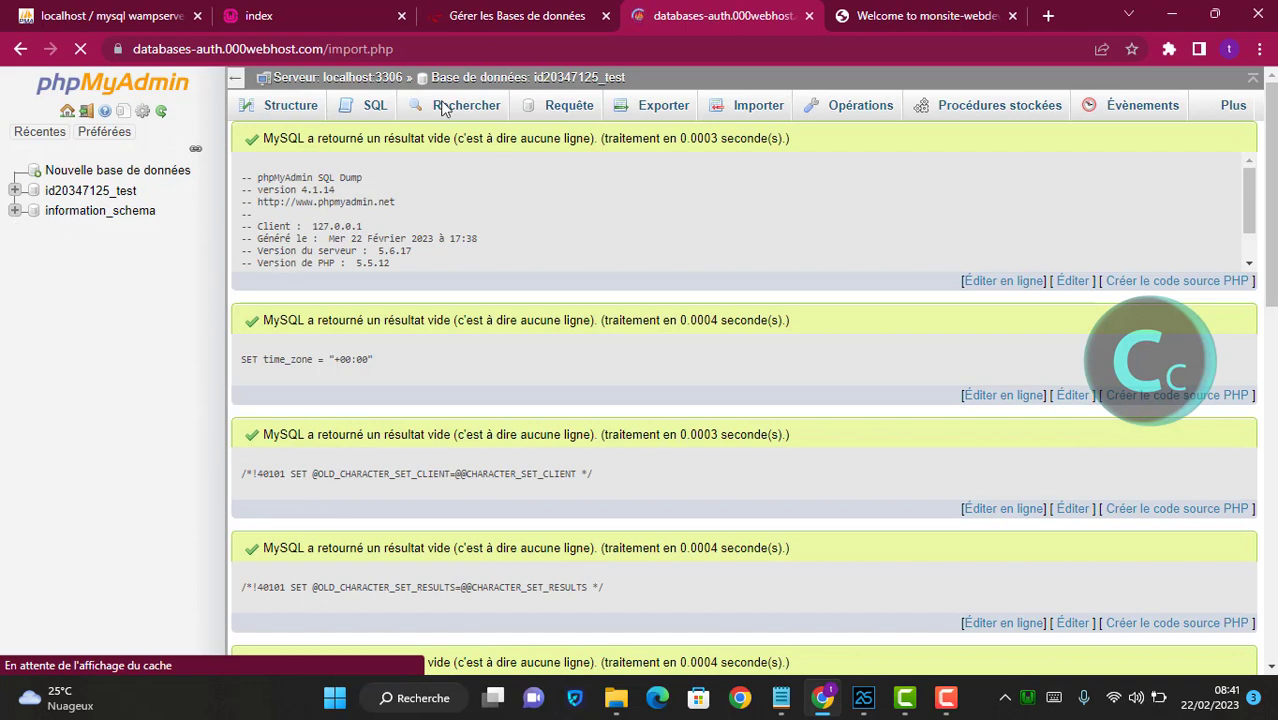
click(87, 195)
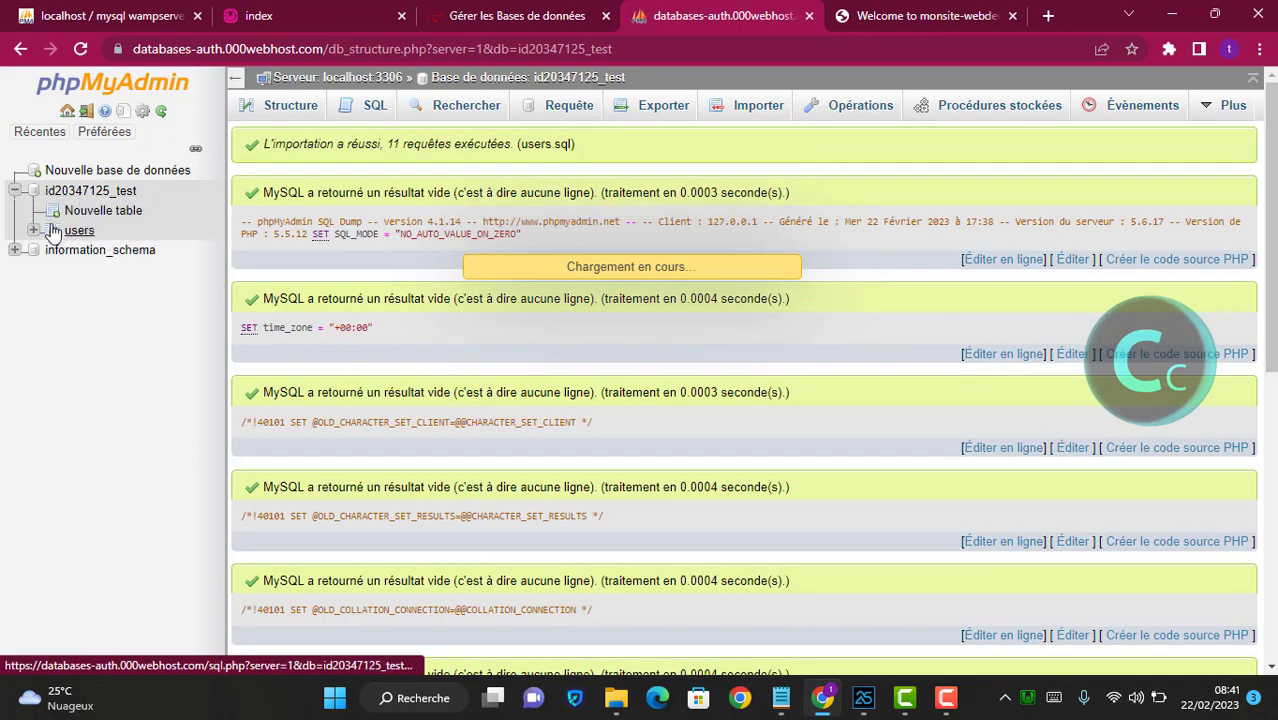
click(79, 231)
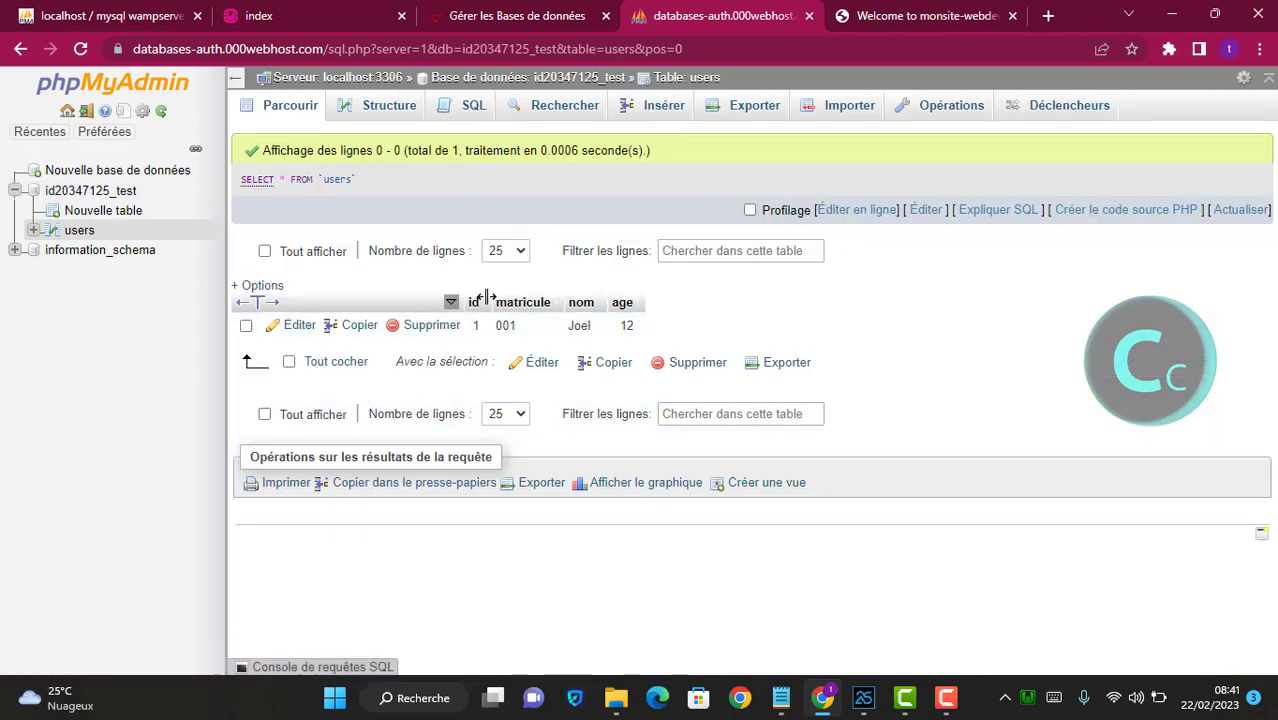
Open the general settings of the monsite-webdev website and check its FTP and password details against the Notepad note.
click(486, 18)
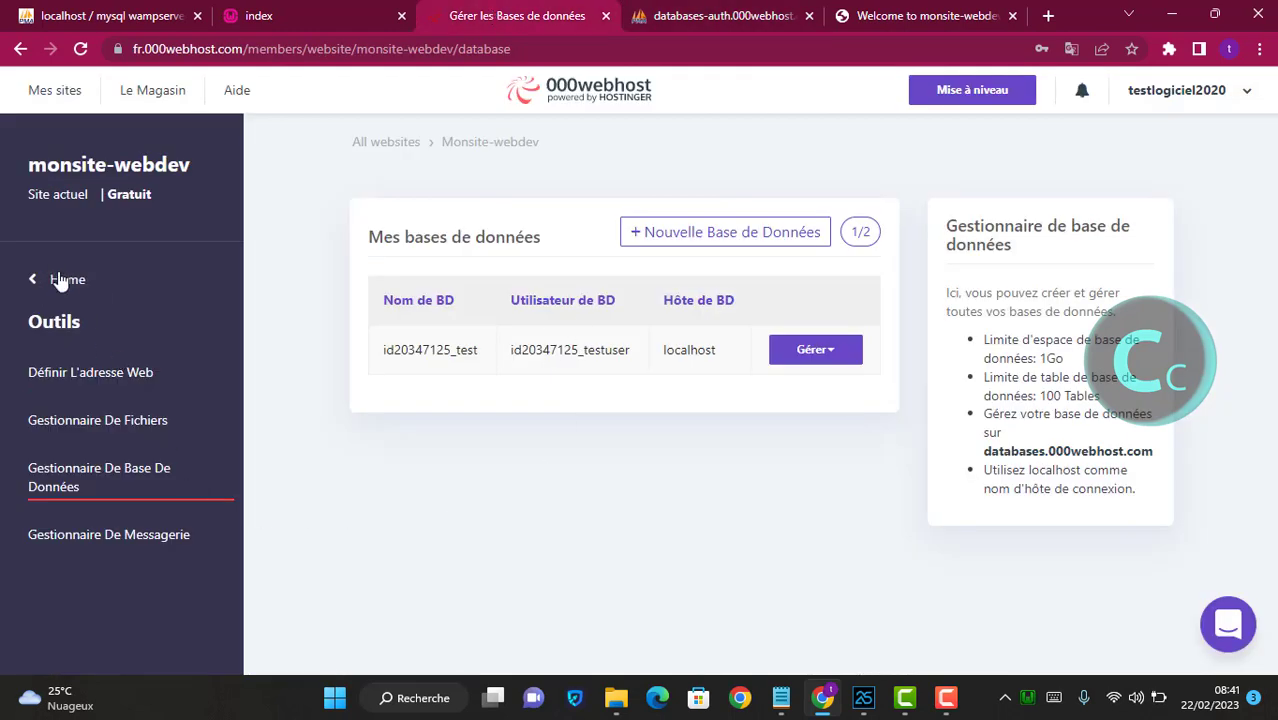
click(62, 280)
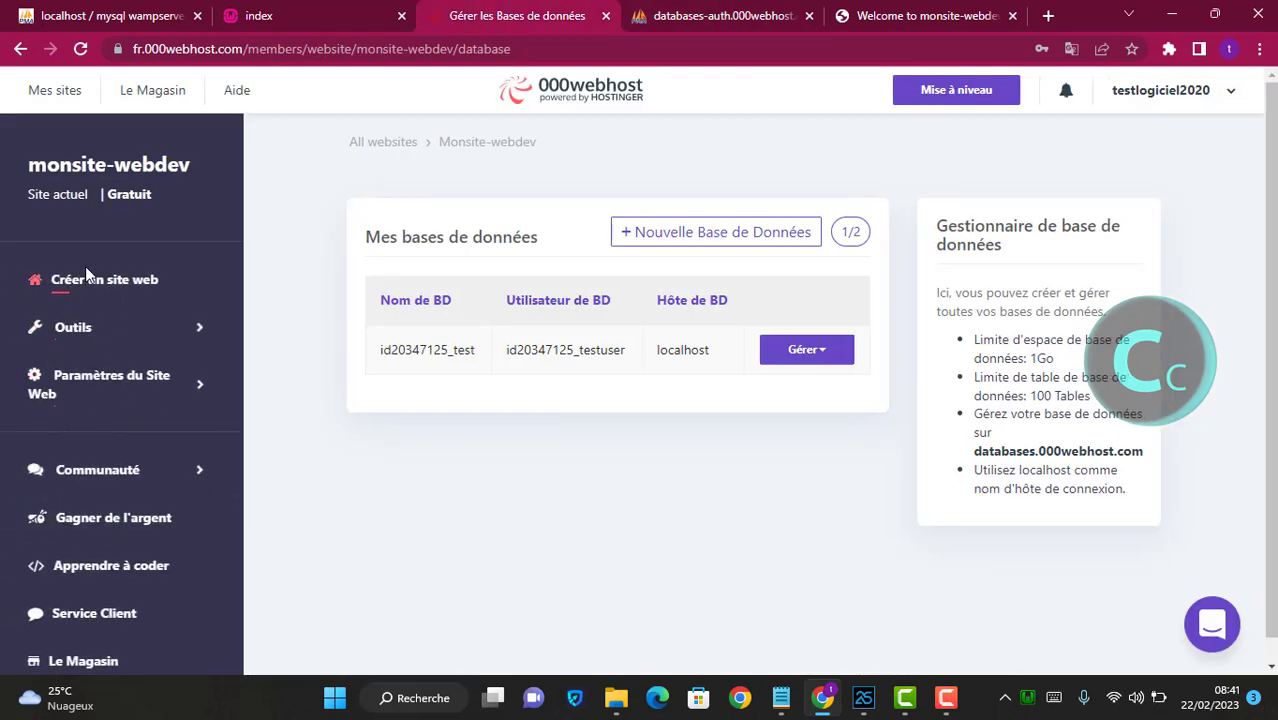
click(92, 379)
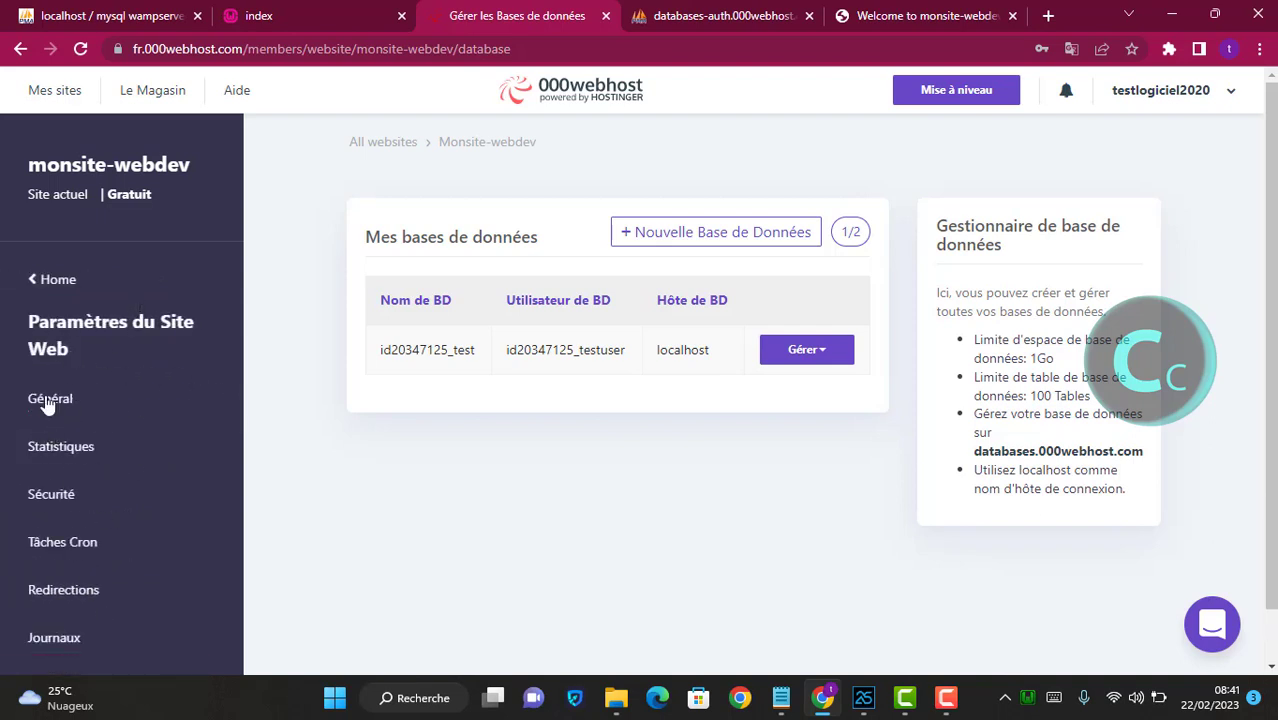
click(45, 400)
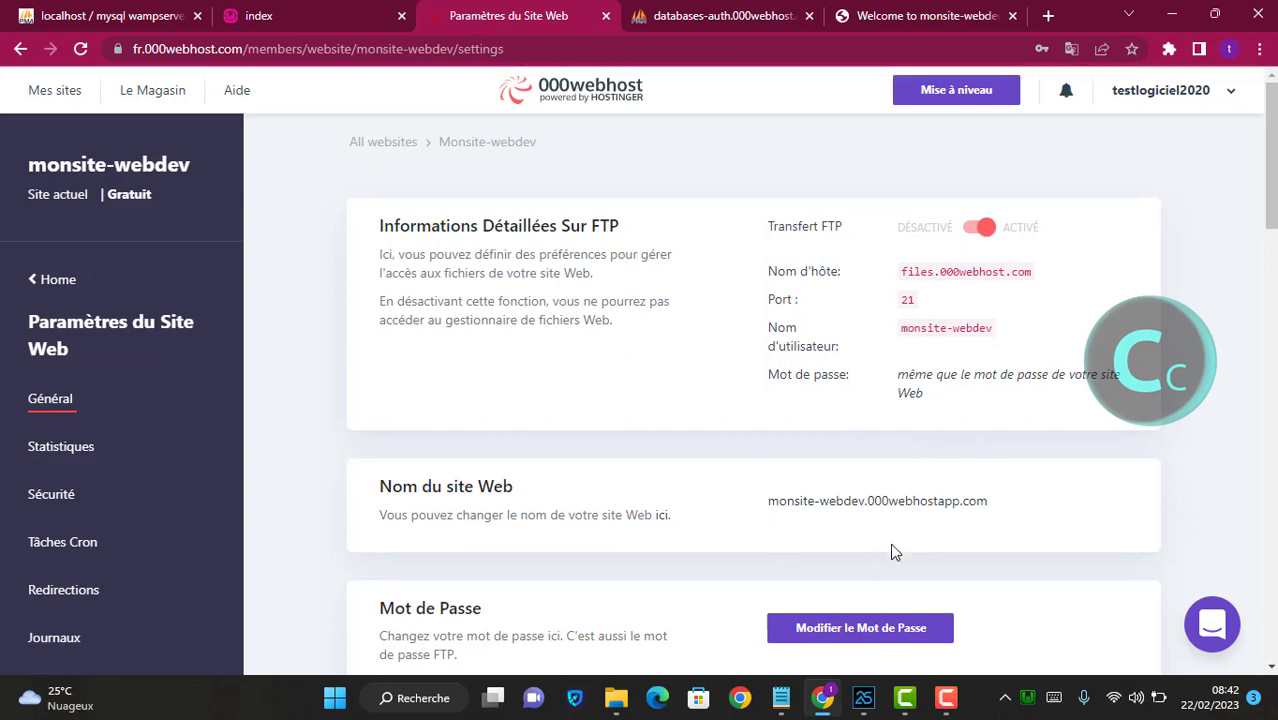
scroll(890, 552, down, 1)
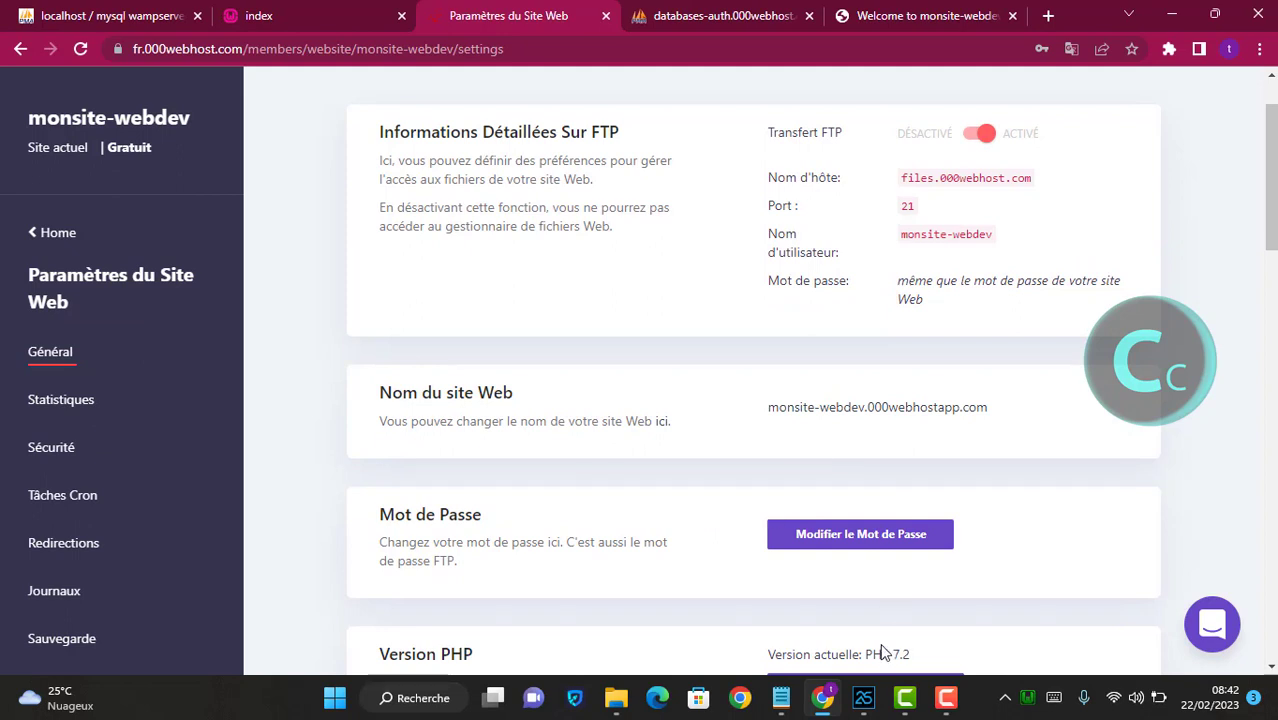
click(781, 697)
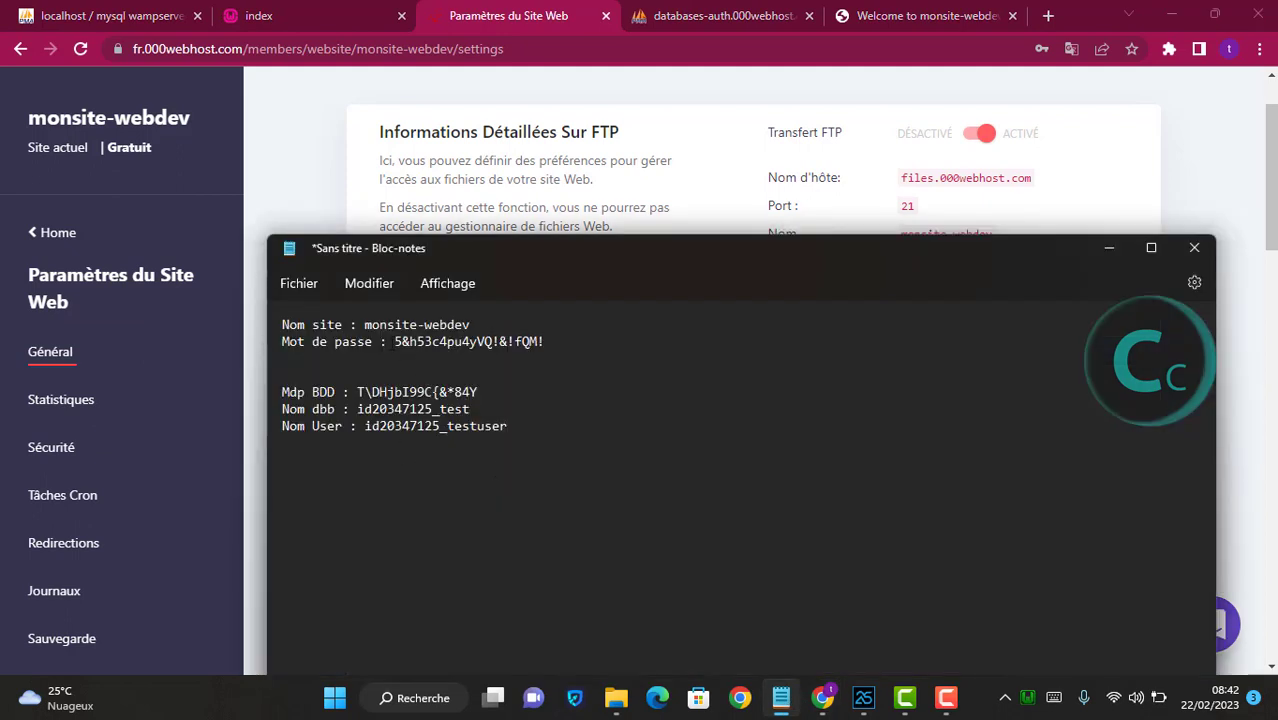
click(776, 213)
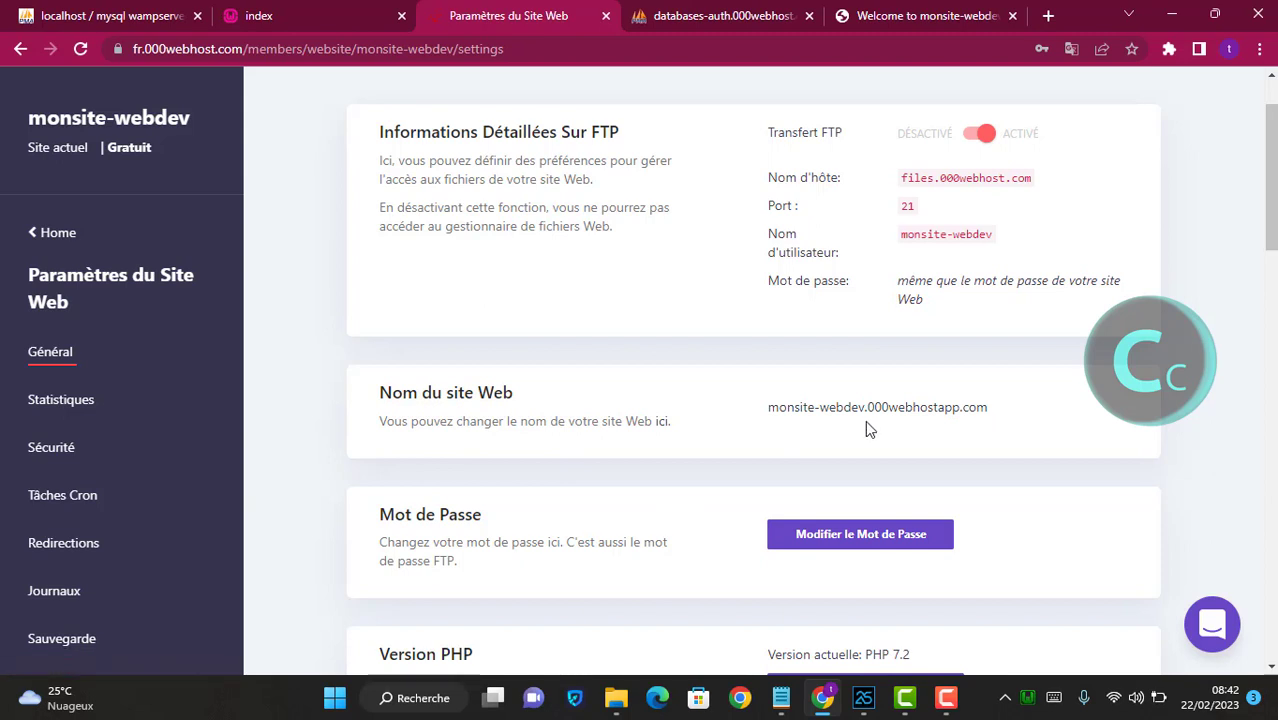
Examine the available PHP versions and website categories in the general settings without changing them.
scroll(608, 448, down, 3)
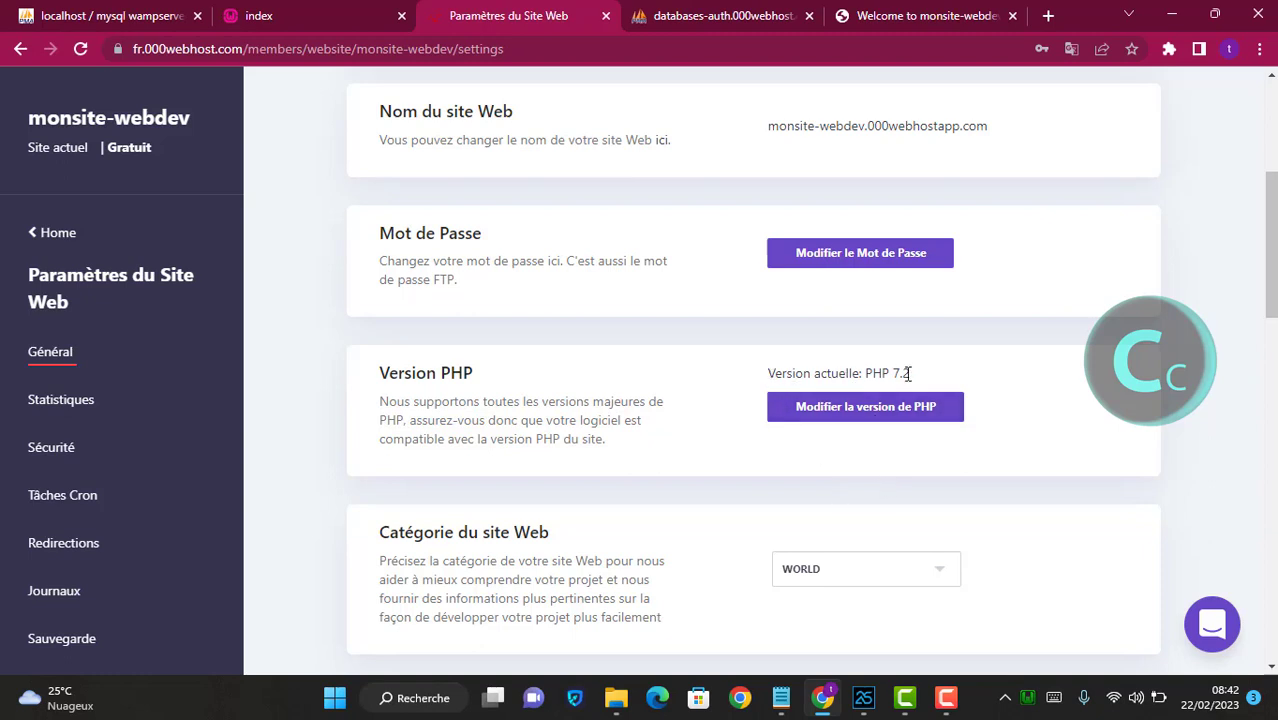
click(870, 420)
scroll(830, 440, down, 1)
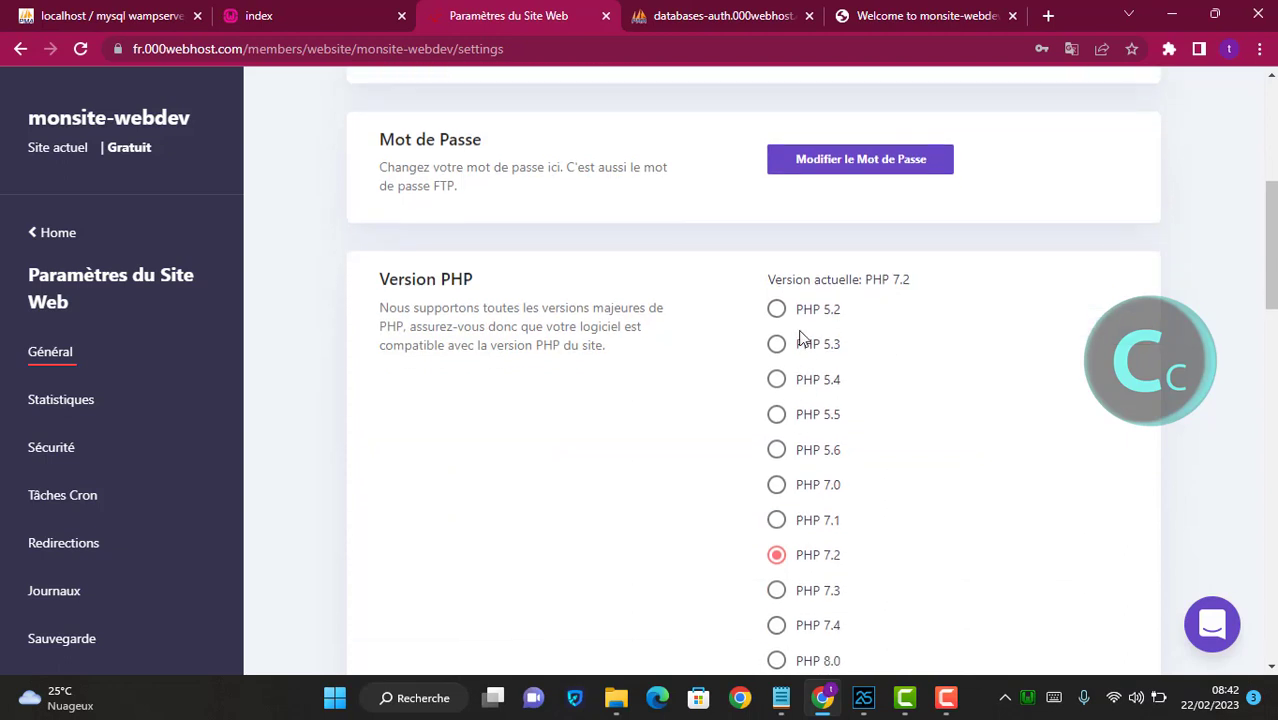
scroll(825, 440, down, 4)
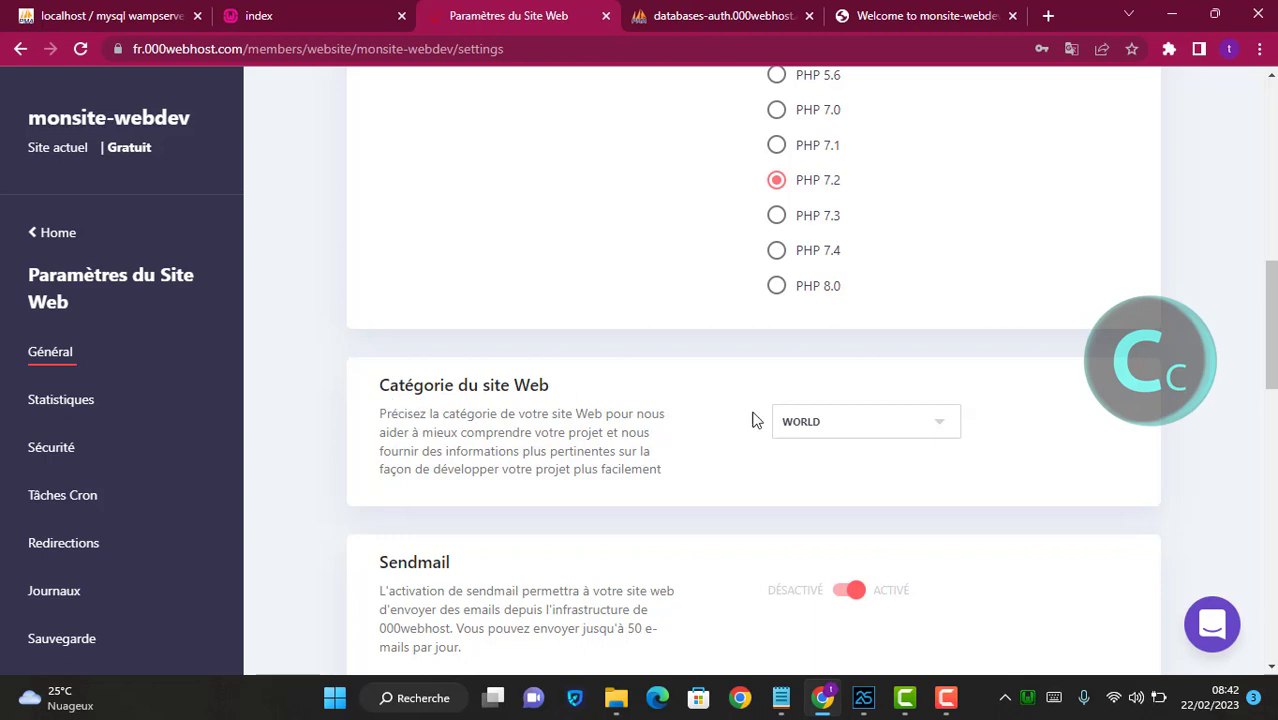
click(833, 430)
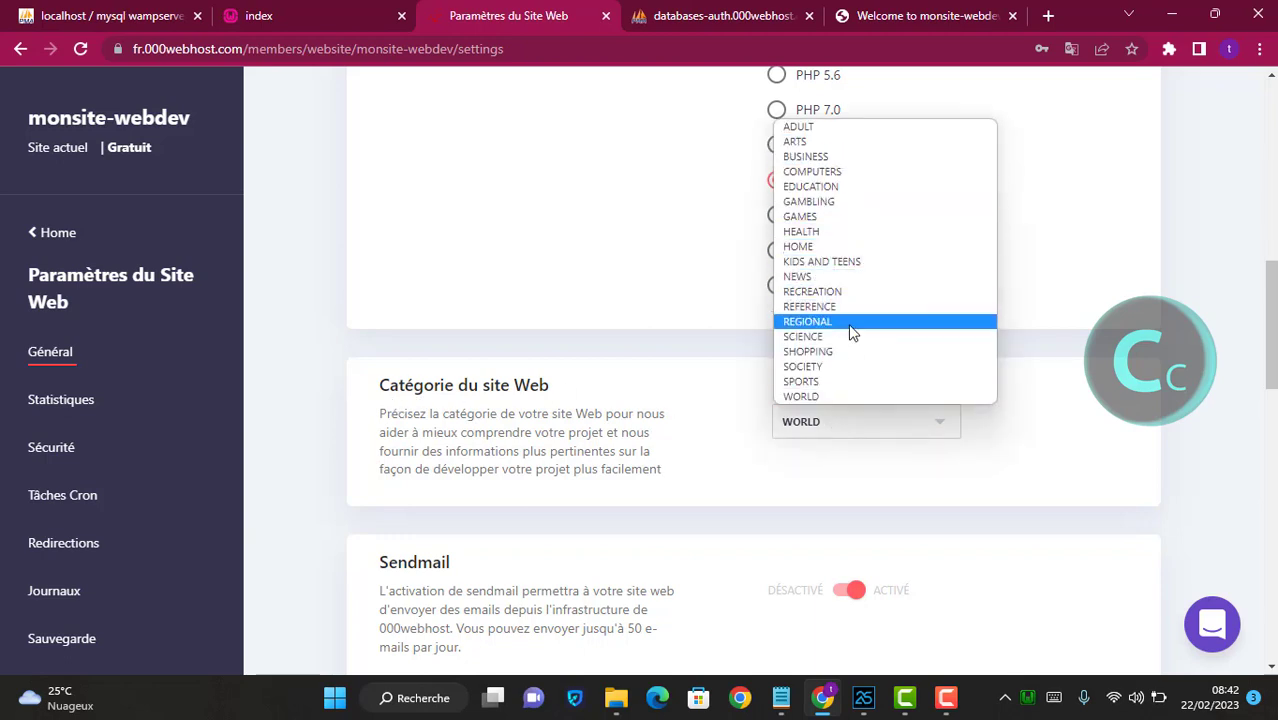
click(1020, 438)
Review the remaining website settings, from Sendmail and error notifications to repair, reset and deletion, and view the live monsite-webdev page.
scroll(596, 525, down, 4)
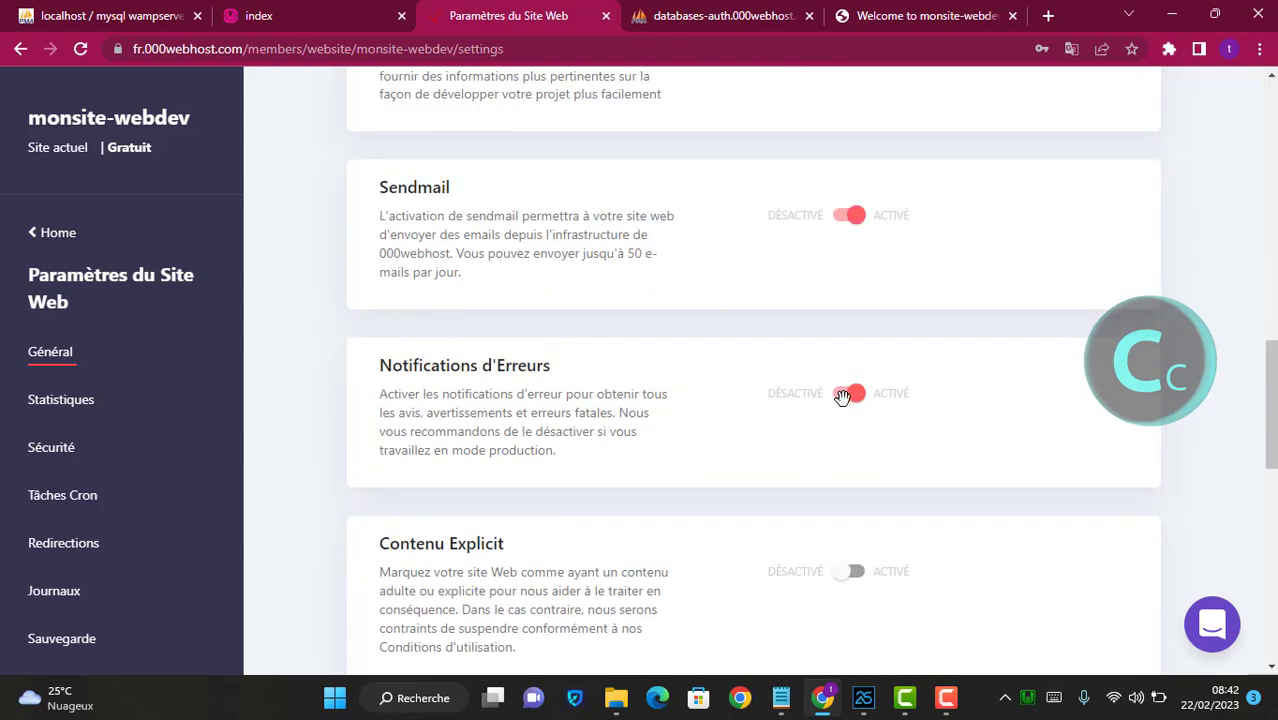
scroll(583, 553, down, 1)
scroll(583, 553, down, 3)
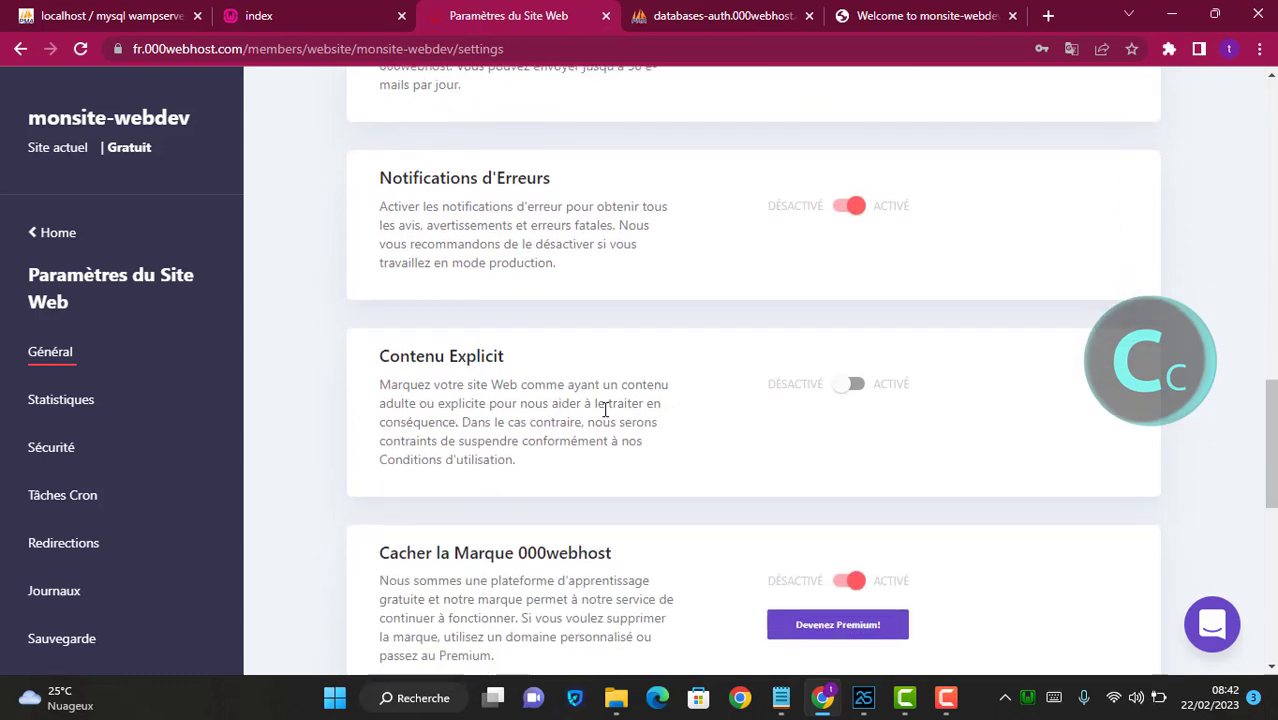
scroll(604, 410, down, 5)
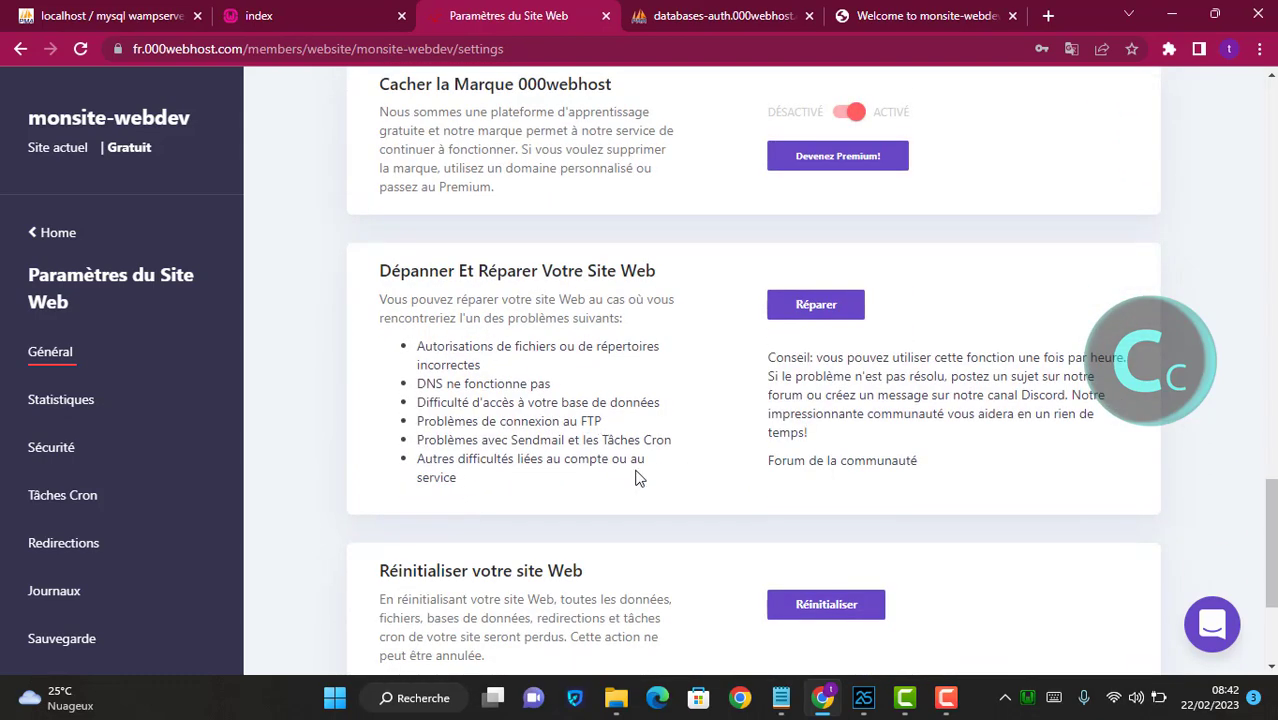
scroll(639, 491, down, 1)
scroll(653, 505, down, 2)
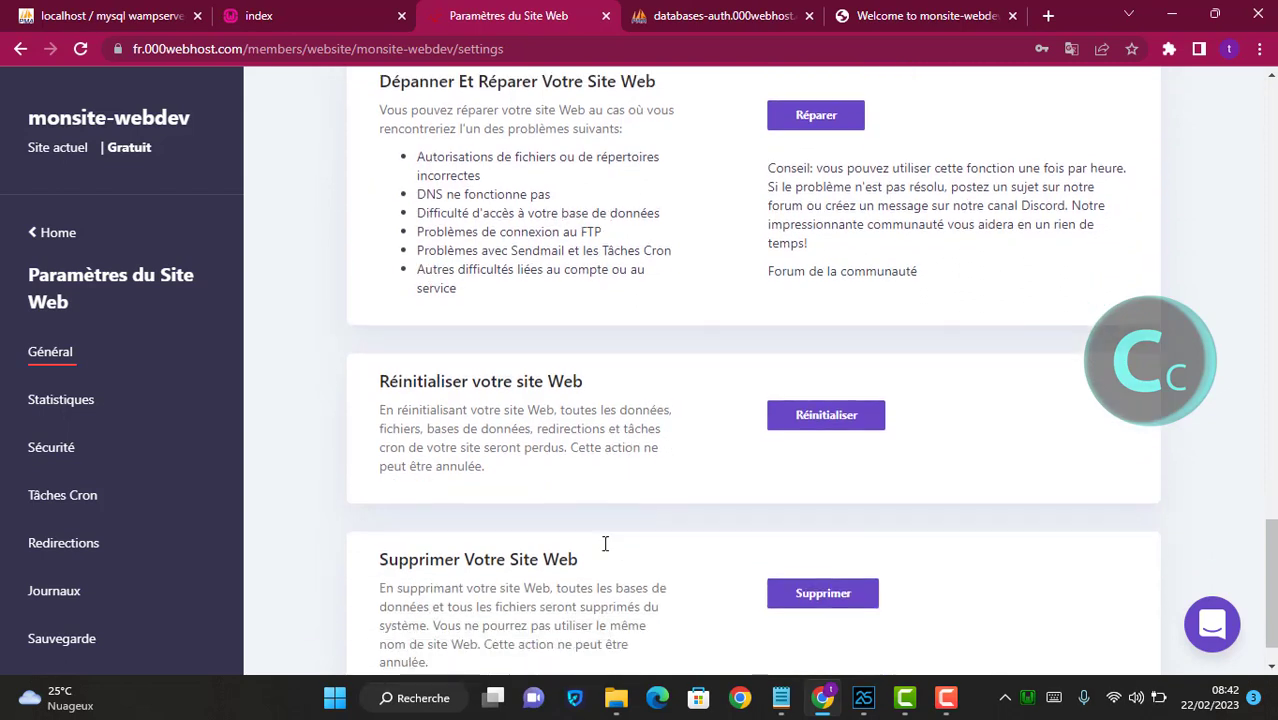
scroll(604, 543, down, 1)
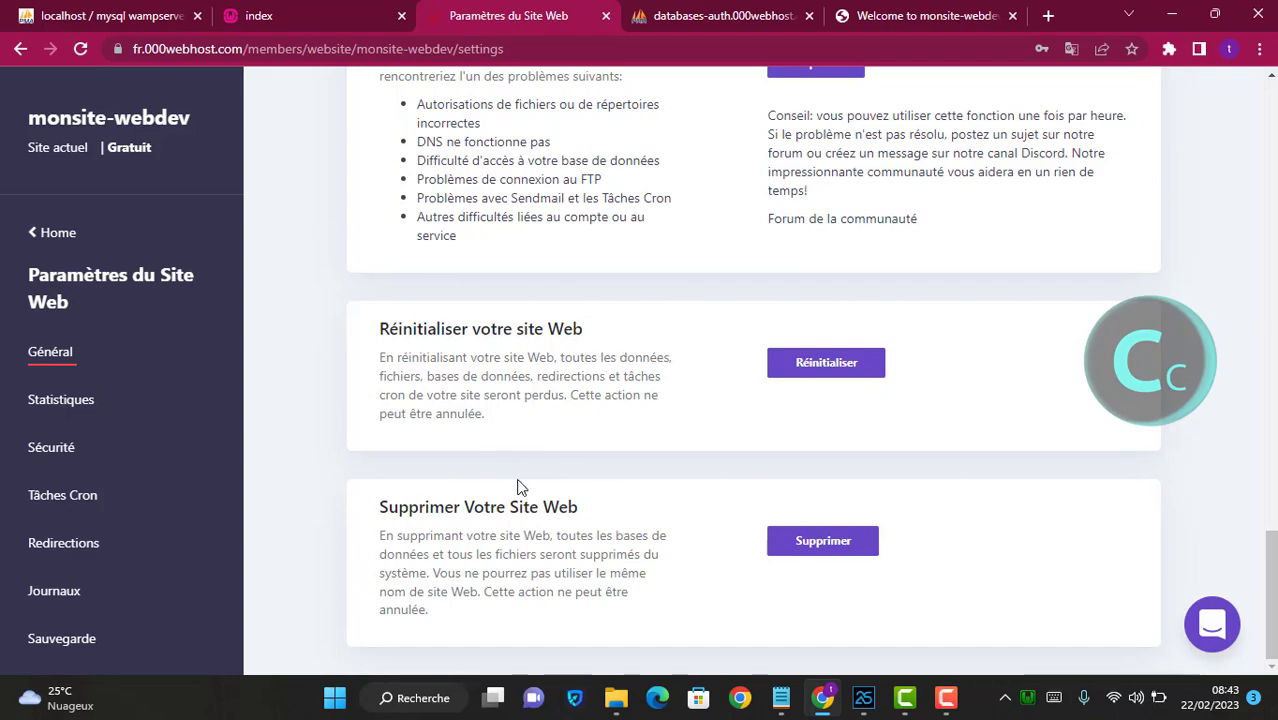
scroll(620, 448, up, 15)
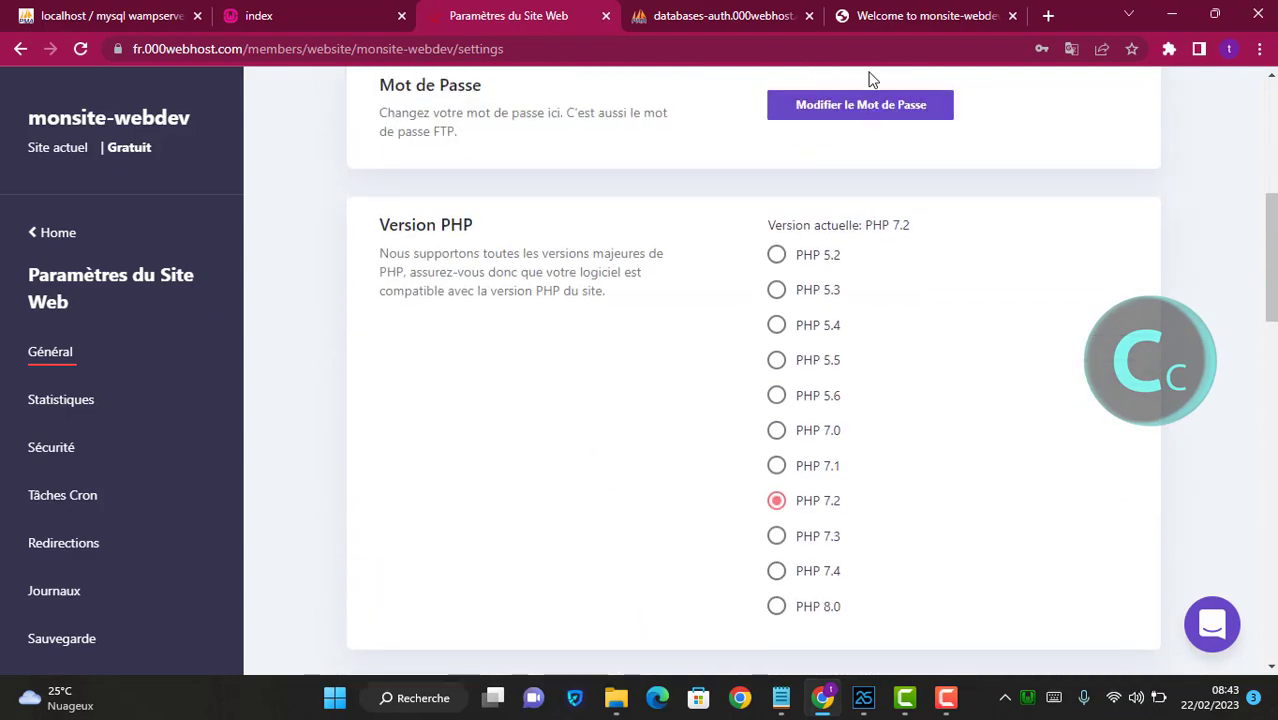
click(925, 16)
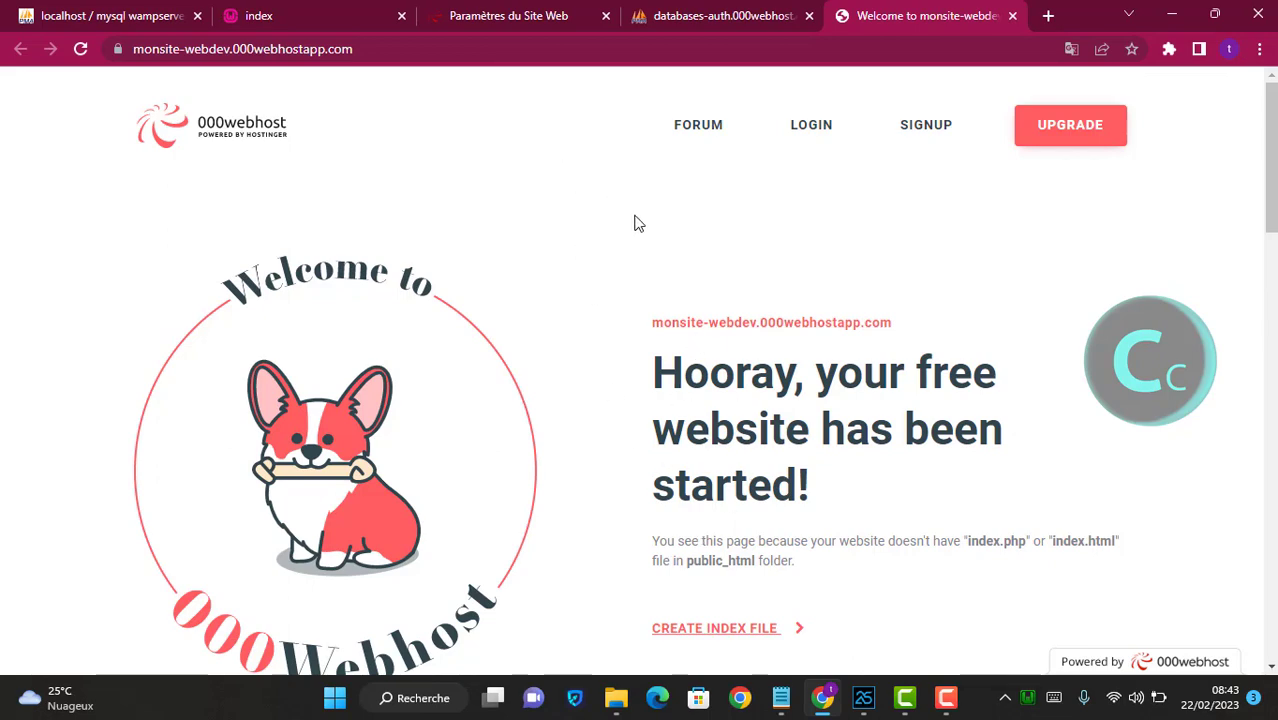
Switch to the Enregistrer server code in WEBDEV and copy the hosted database name from the Notepad note.
click(864, 697)
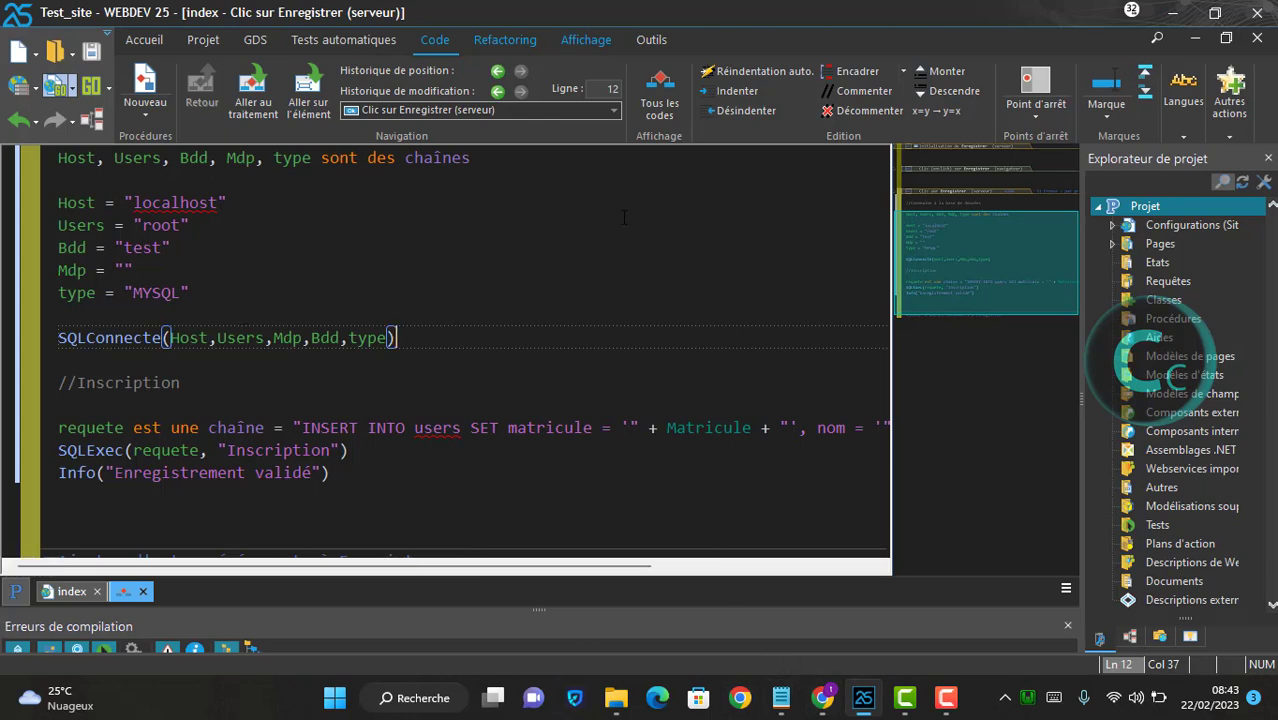
click(781, 697)
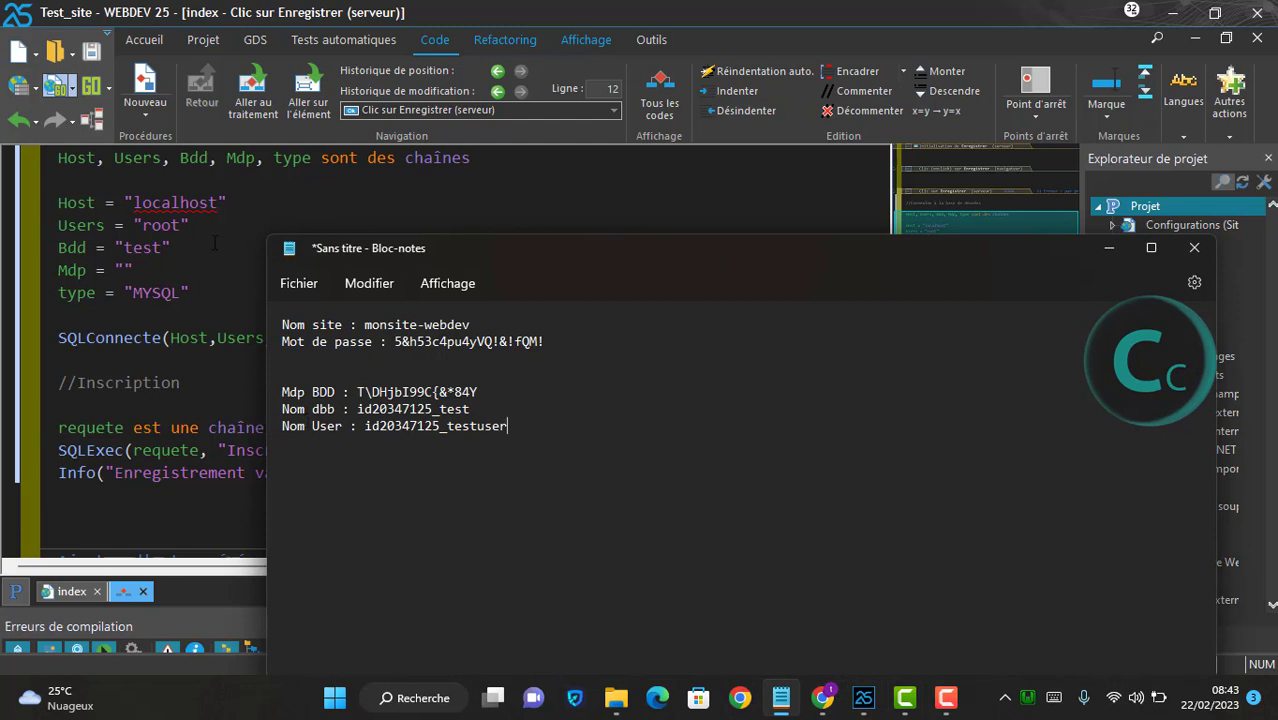
drag(357, 409, 484, 410)
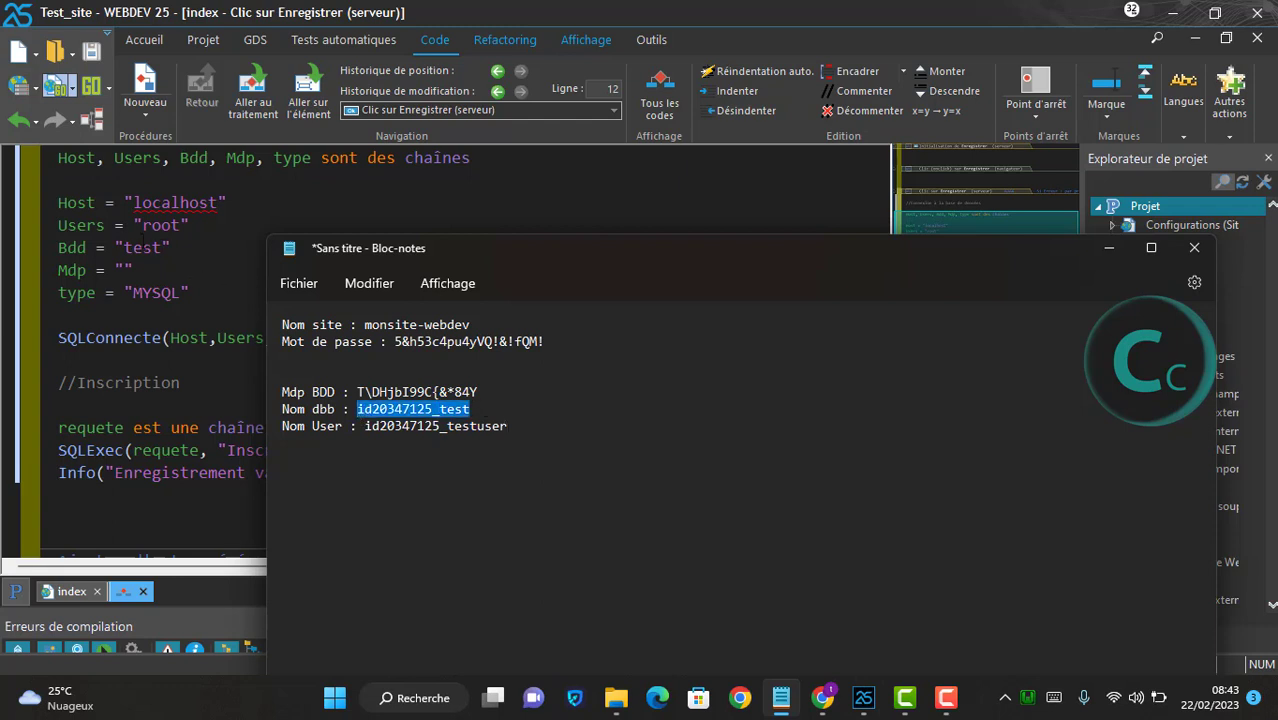
key(ctrl+c)
Replace the "root" value of Users in the connection code with the copied database name.
click(160, 225)
double_click(162, 225)
key(ctrl+v)
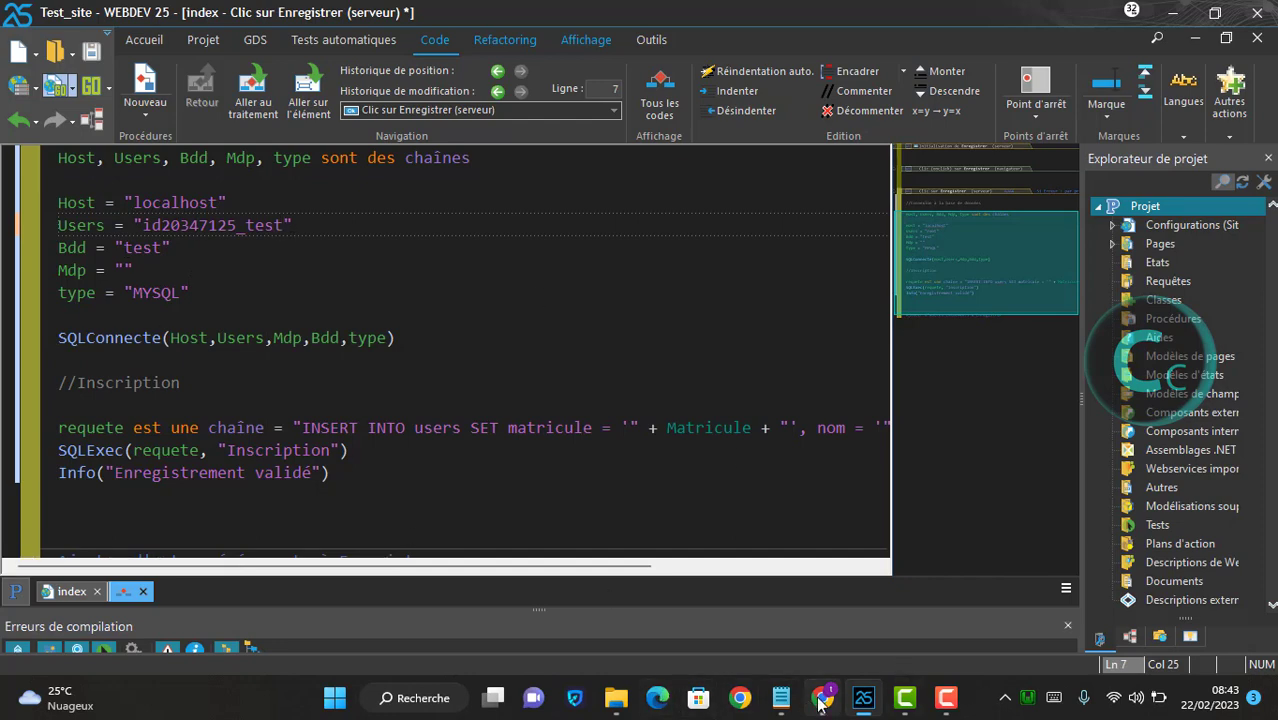
Set the Bdd value in the connection code to the hosted database name from the Notepad note.
click(781, 697)
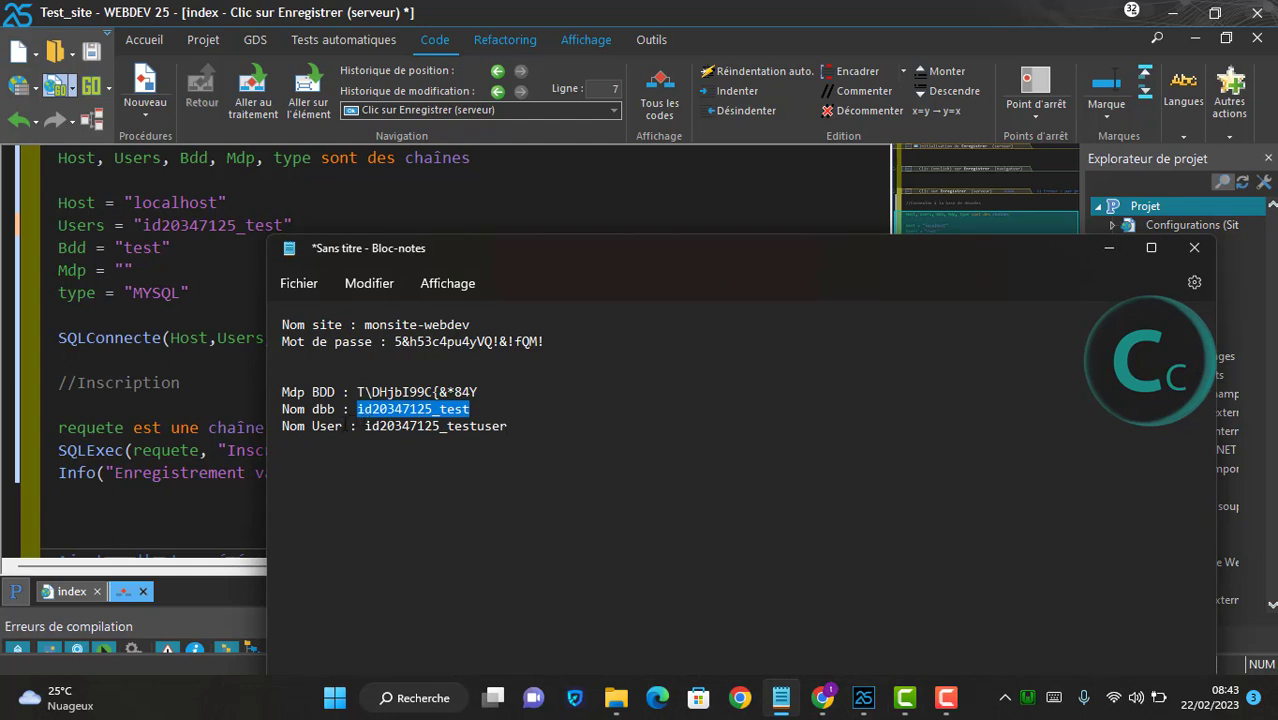
click(133, 248)
double_click(155, 248)
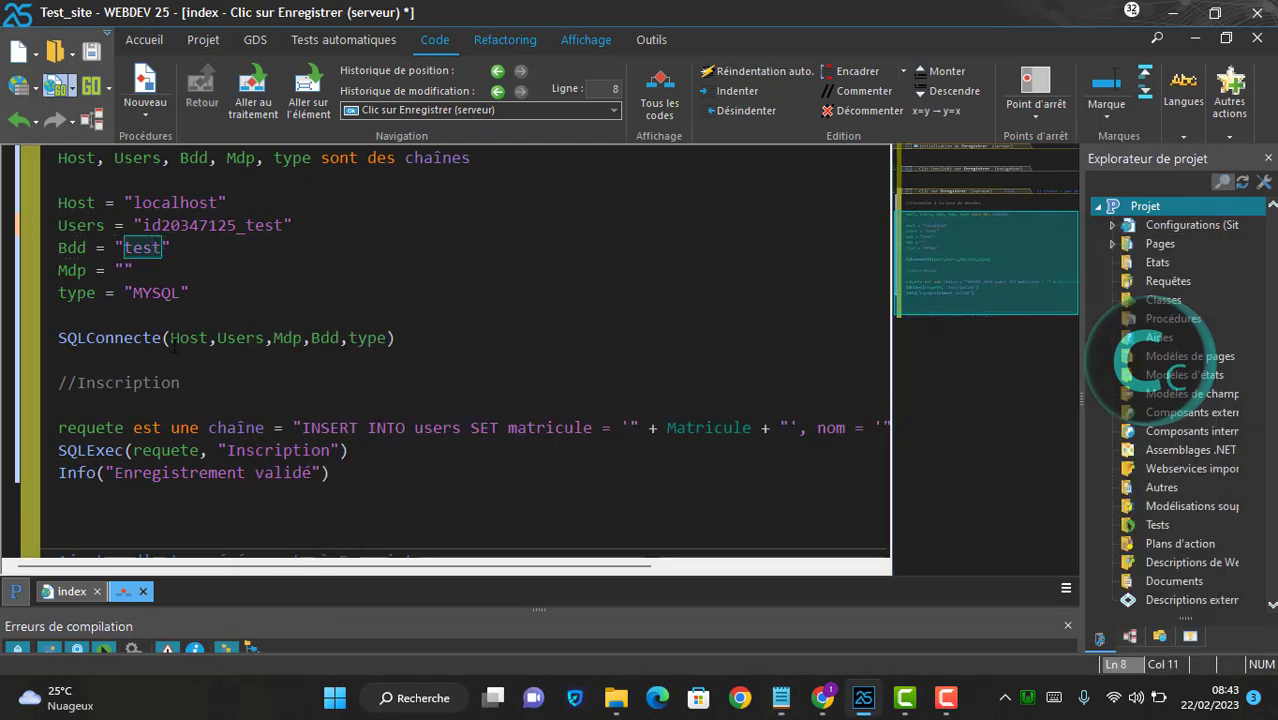
key(ctrl+v)
Set the Users value in the connection code to the full database user name from the Notepad note.
click(781, 697)
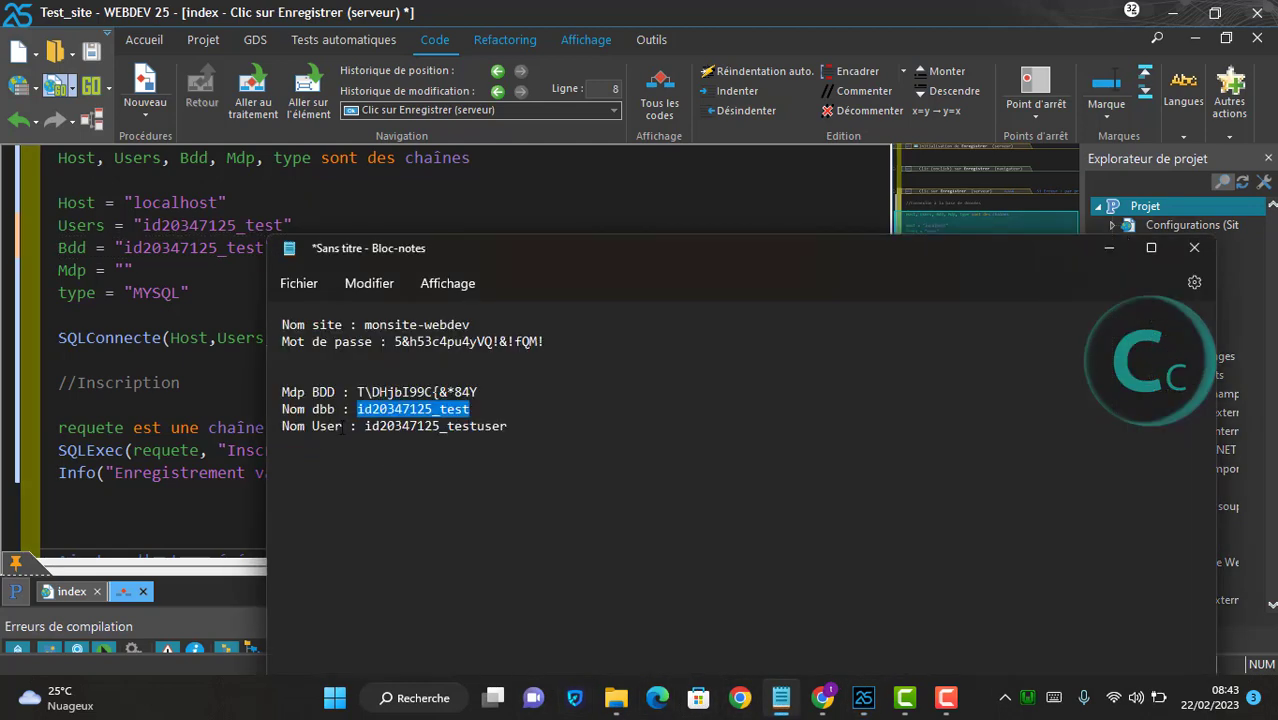
drag(366, 427, 528, 421)
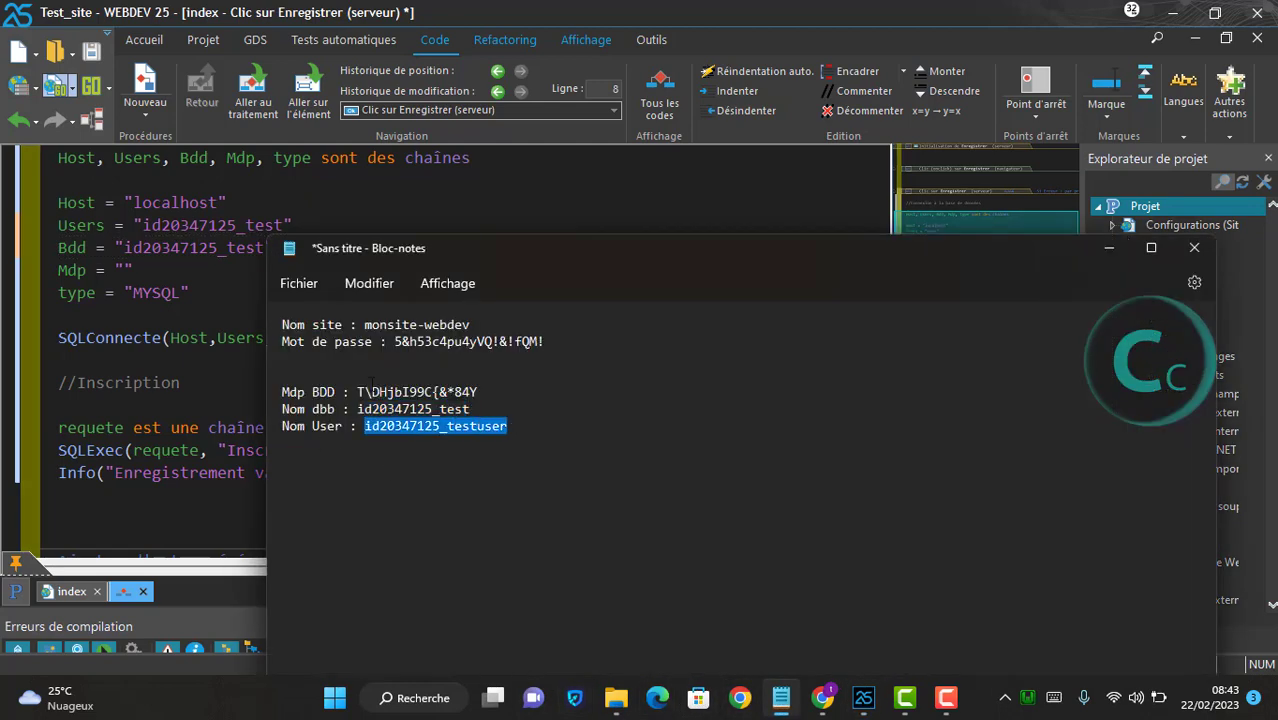
key(ctrl+c)
double_click(200, 225)
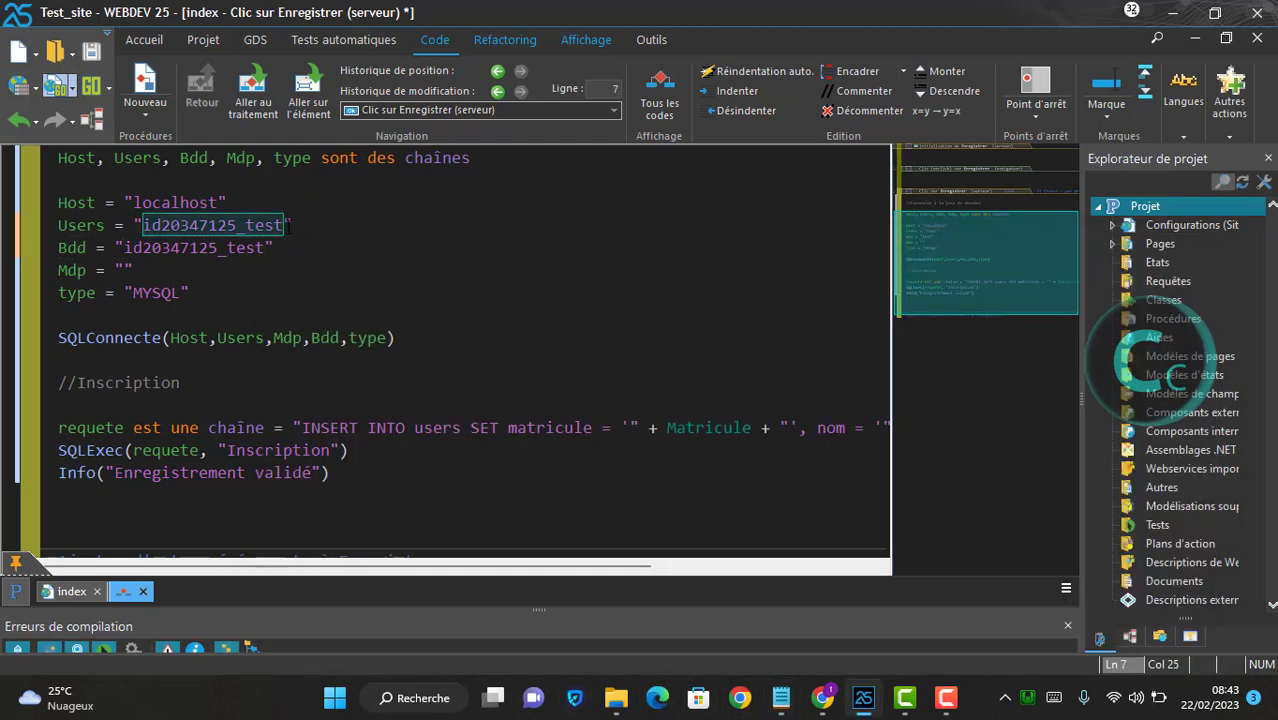
key(ctrl+v)
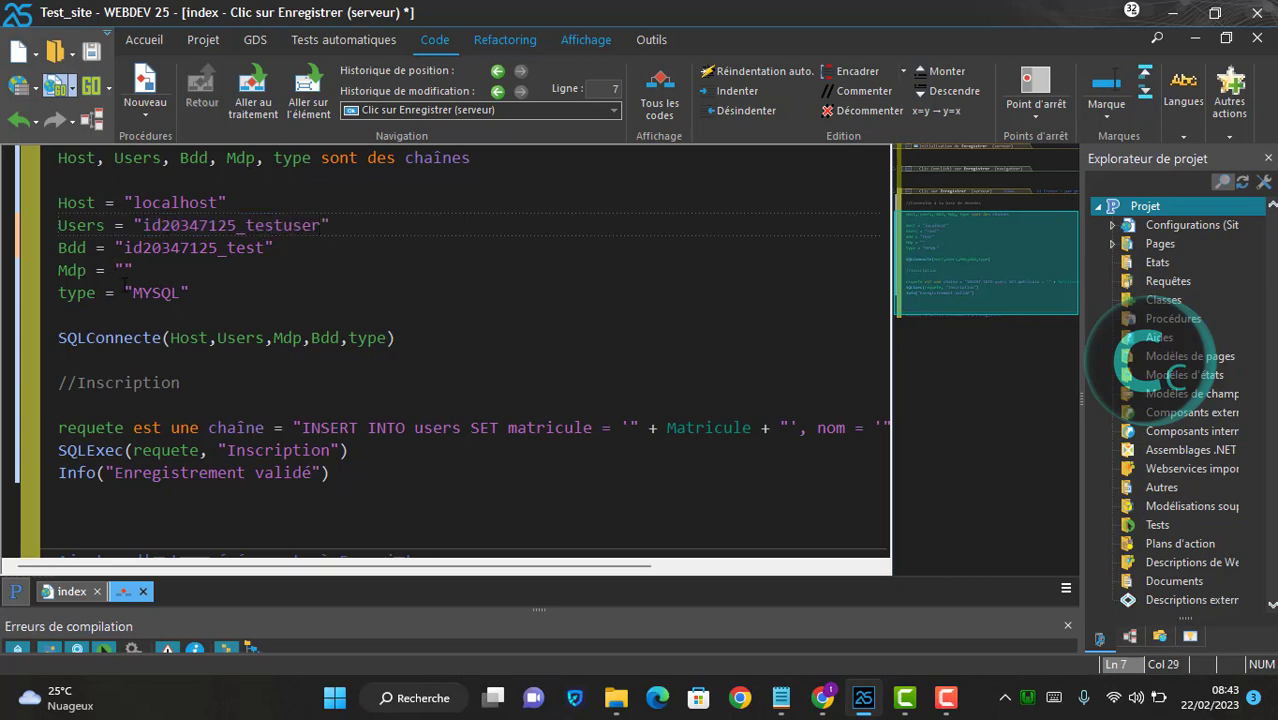
Fill the empty Mdp value in the connection code with the database password from the Notepad note.
click(781, 697)
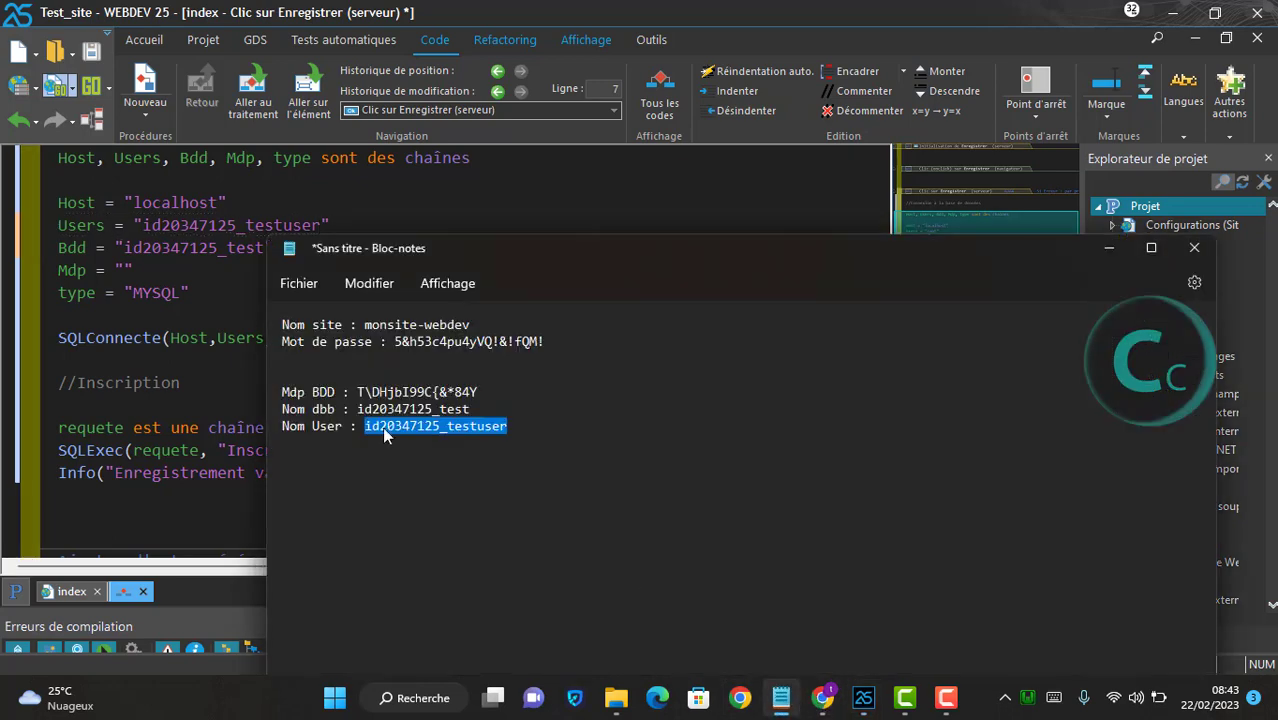
drag(358, 392, 519, 389)
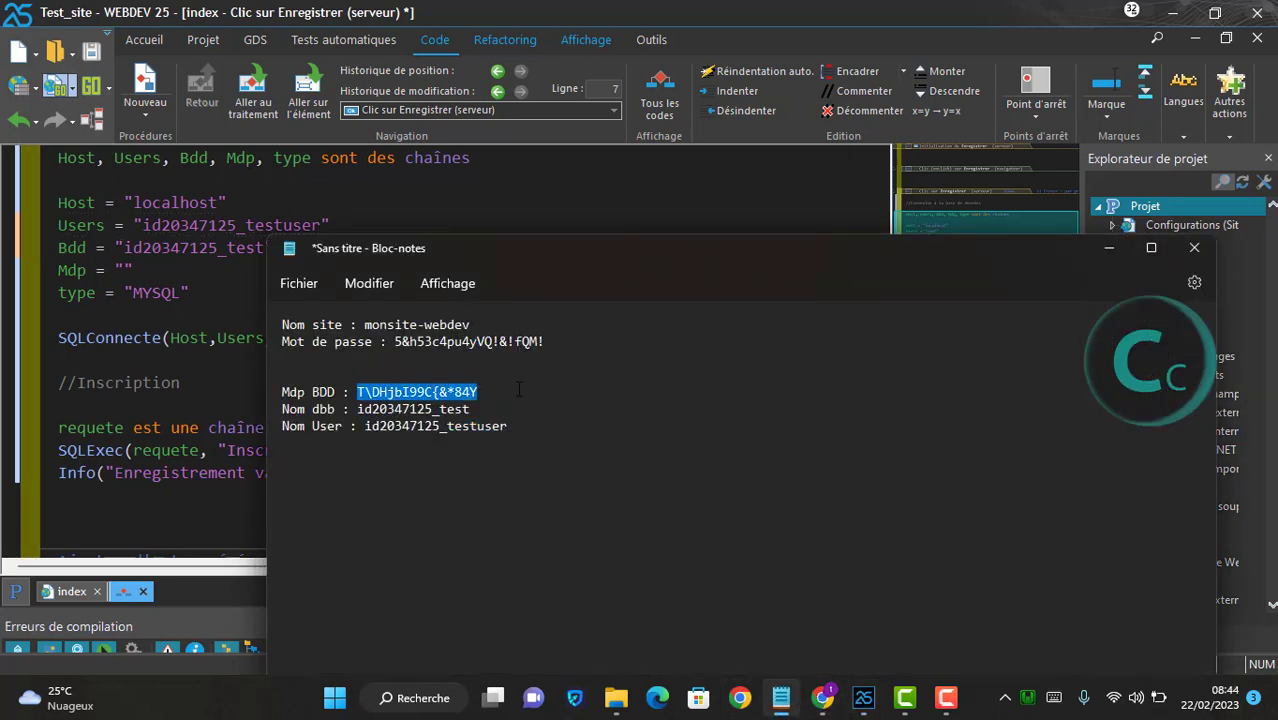
click(124, 270)
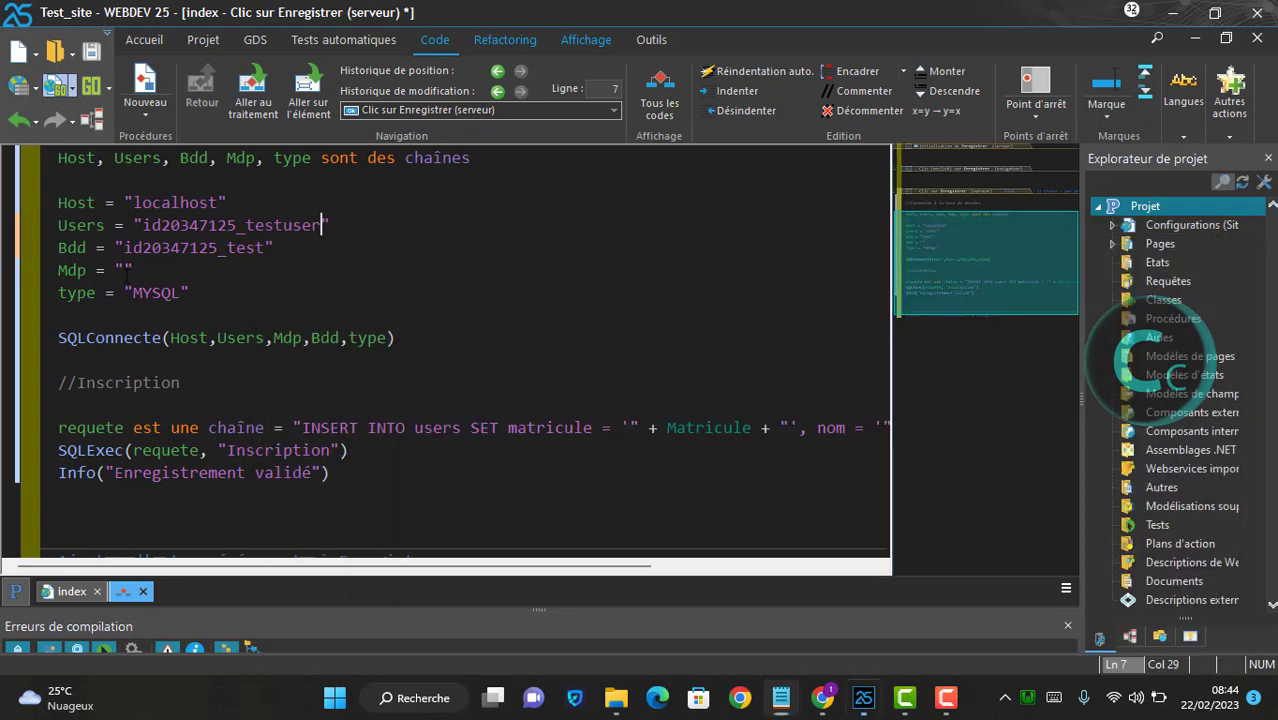
key(ctrl+v)
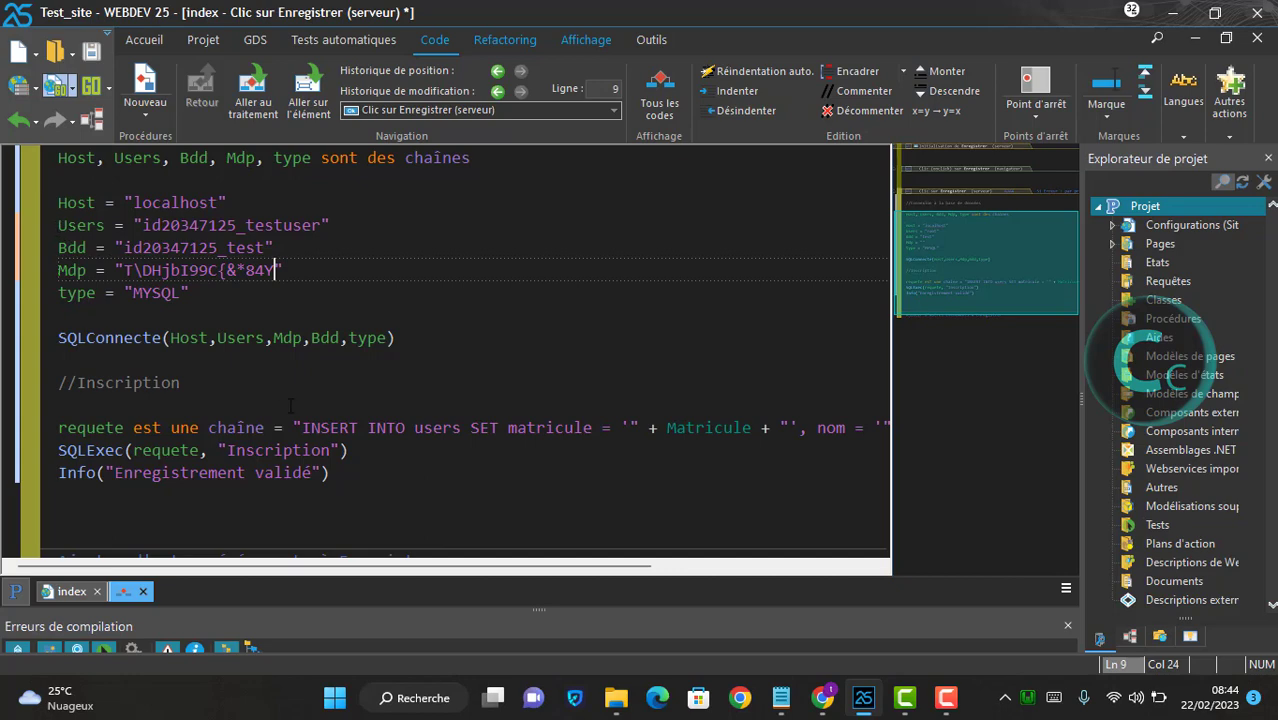
Save the Enregistrer code and examine the generated files in the site directory's FR folder.
key(ctrl+s)
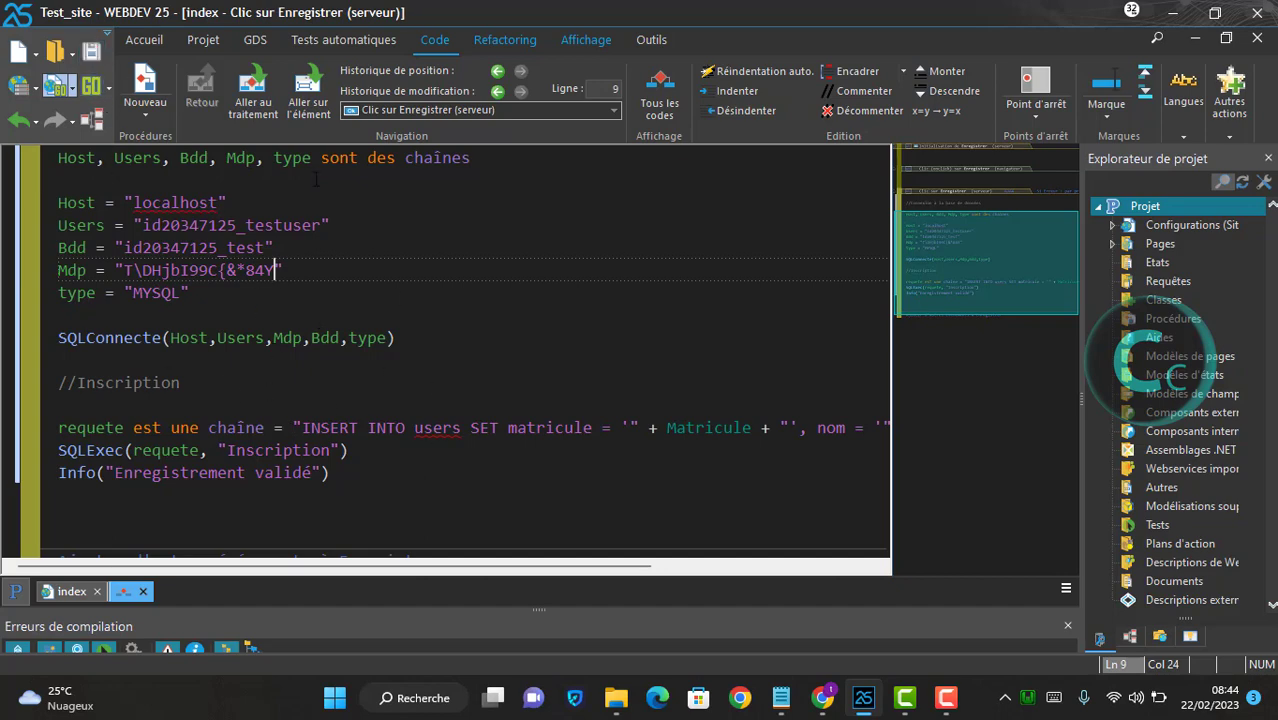
click(1159, 637)
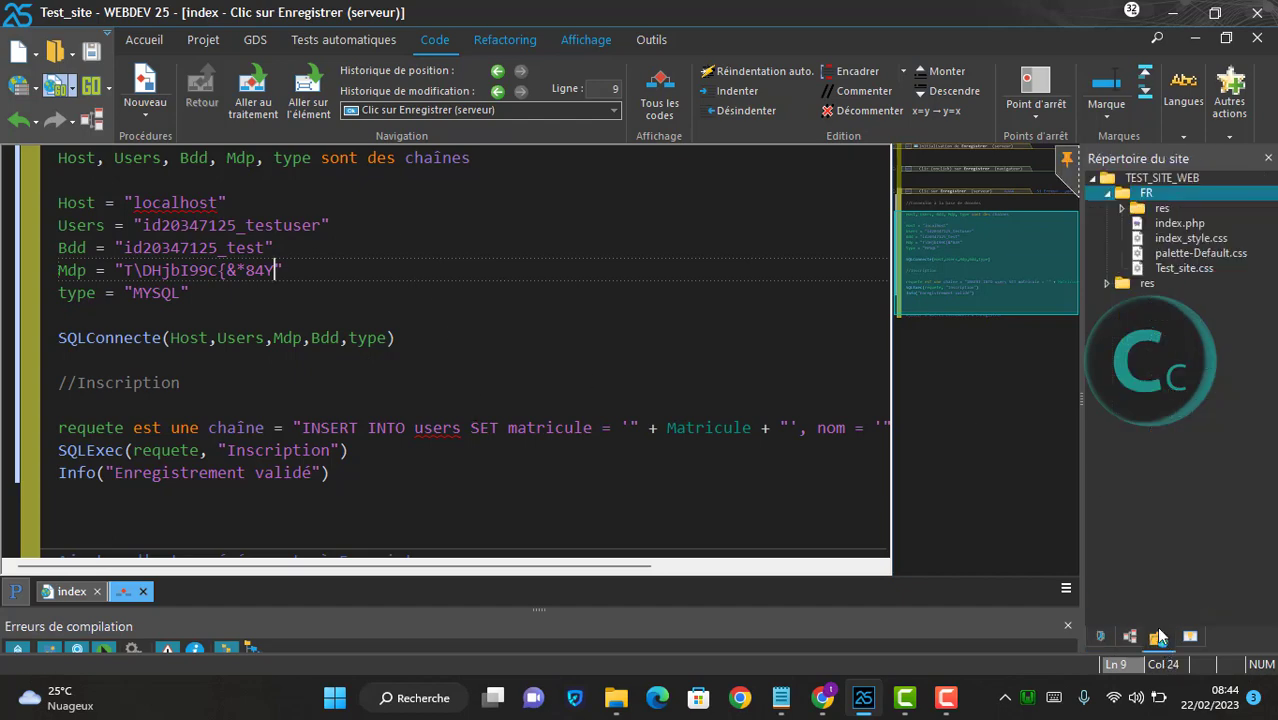
click(1108, 195)
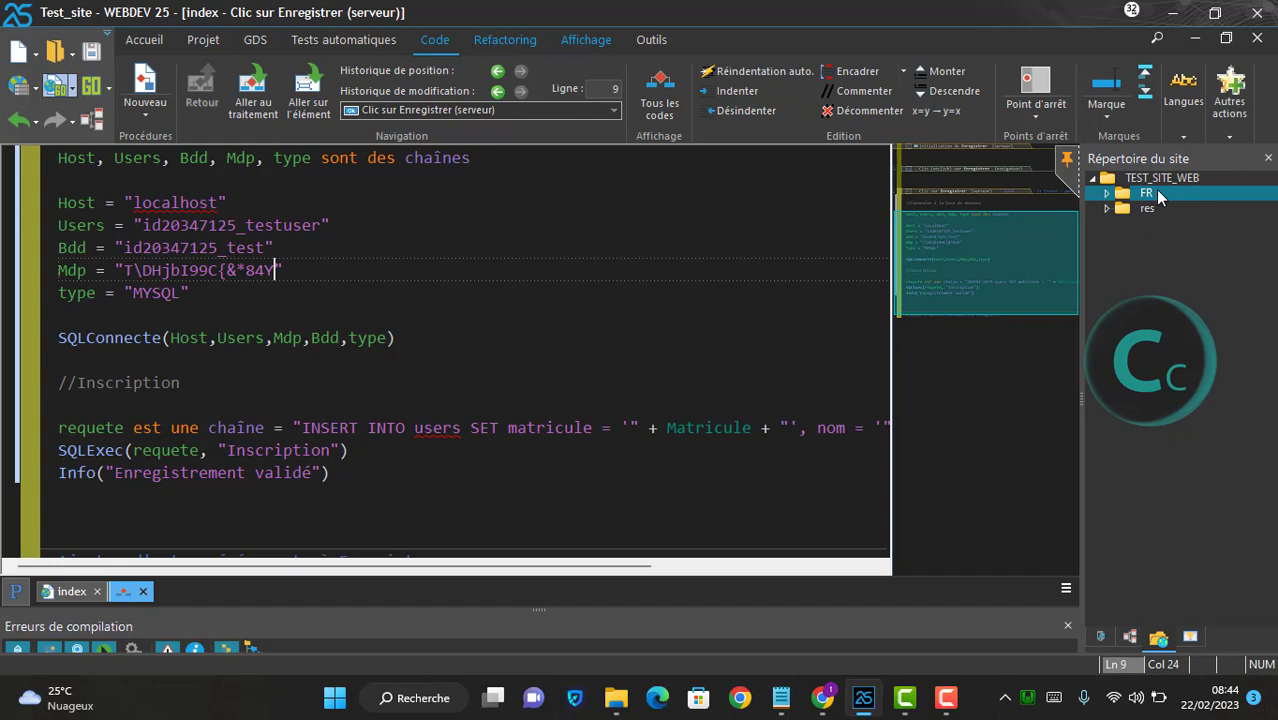
click(1107, 194)
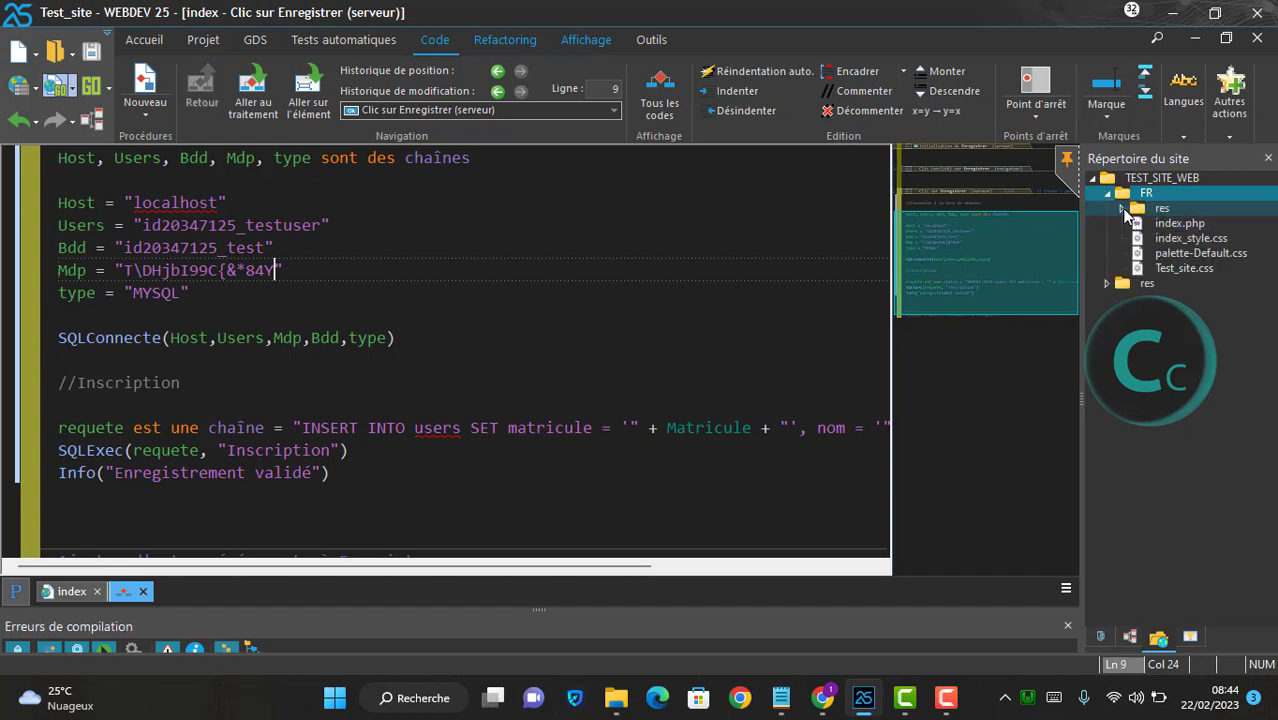
click(1122, 209)
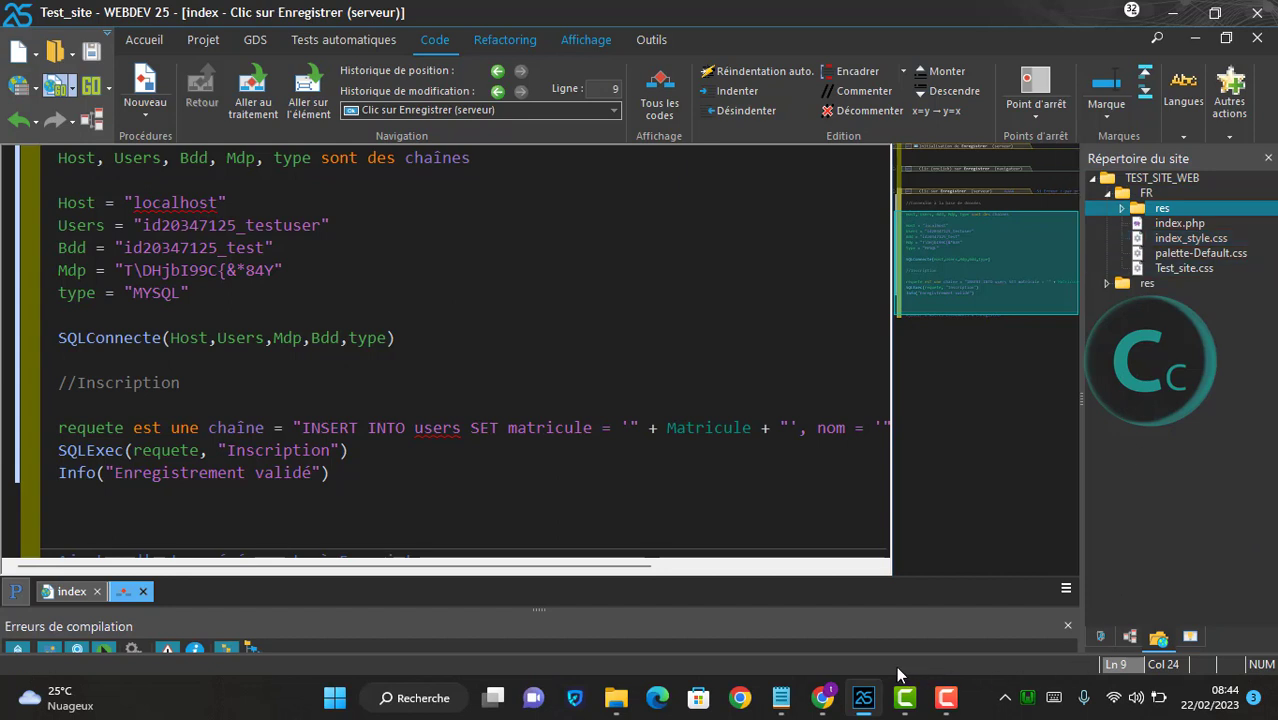
Switch to Chrome and open the public_html folder of monsite-webdev in the 000webhost file manager.
click(820, 708)
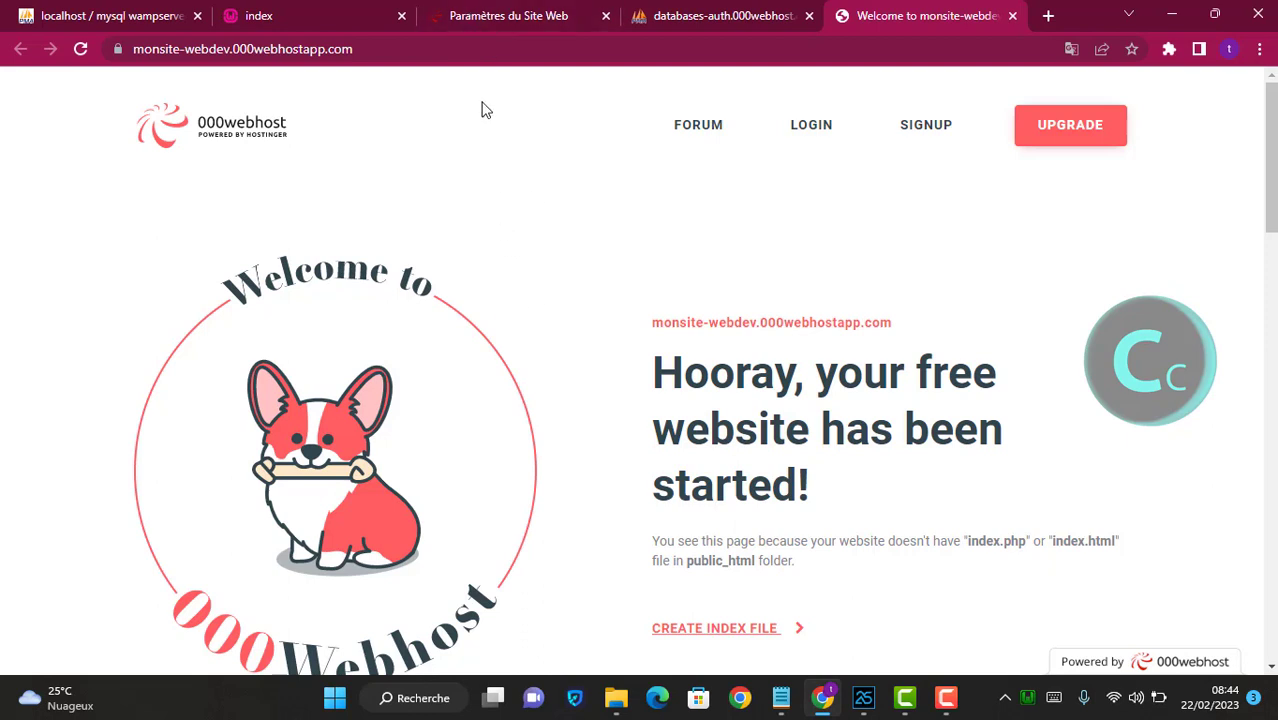
click(487, 14)
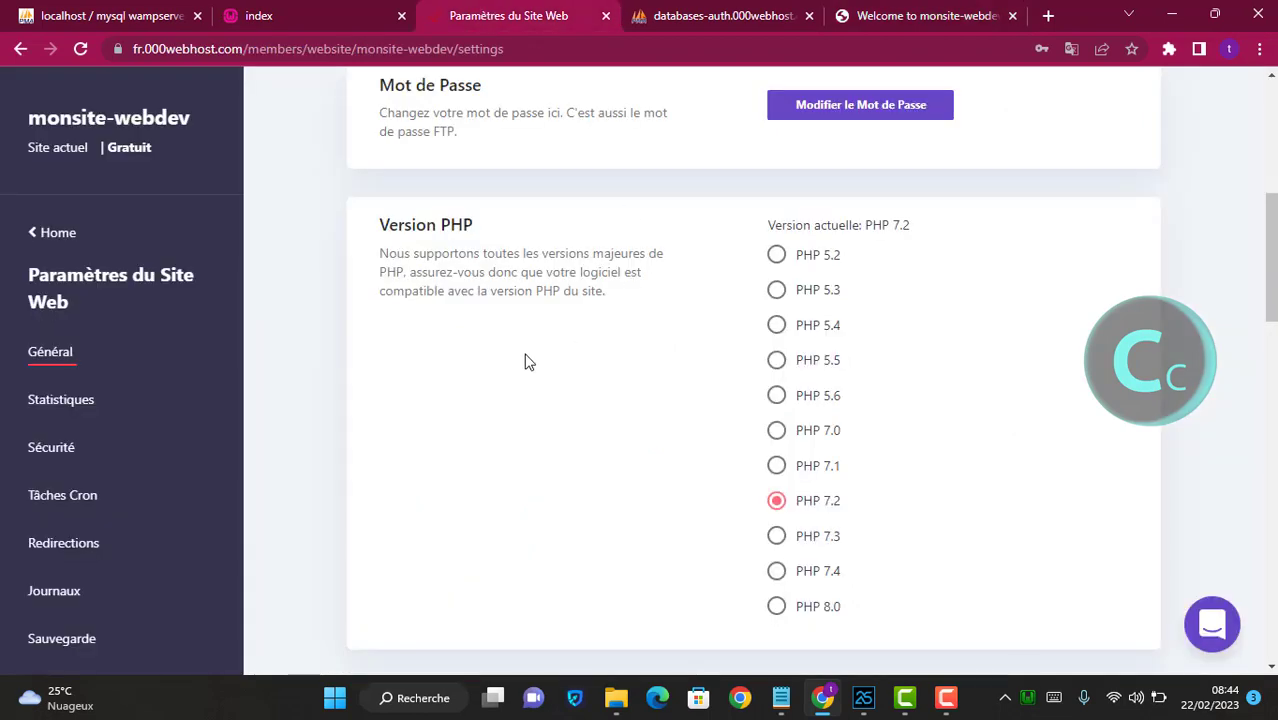
click(48, 232)
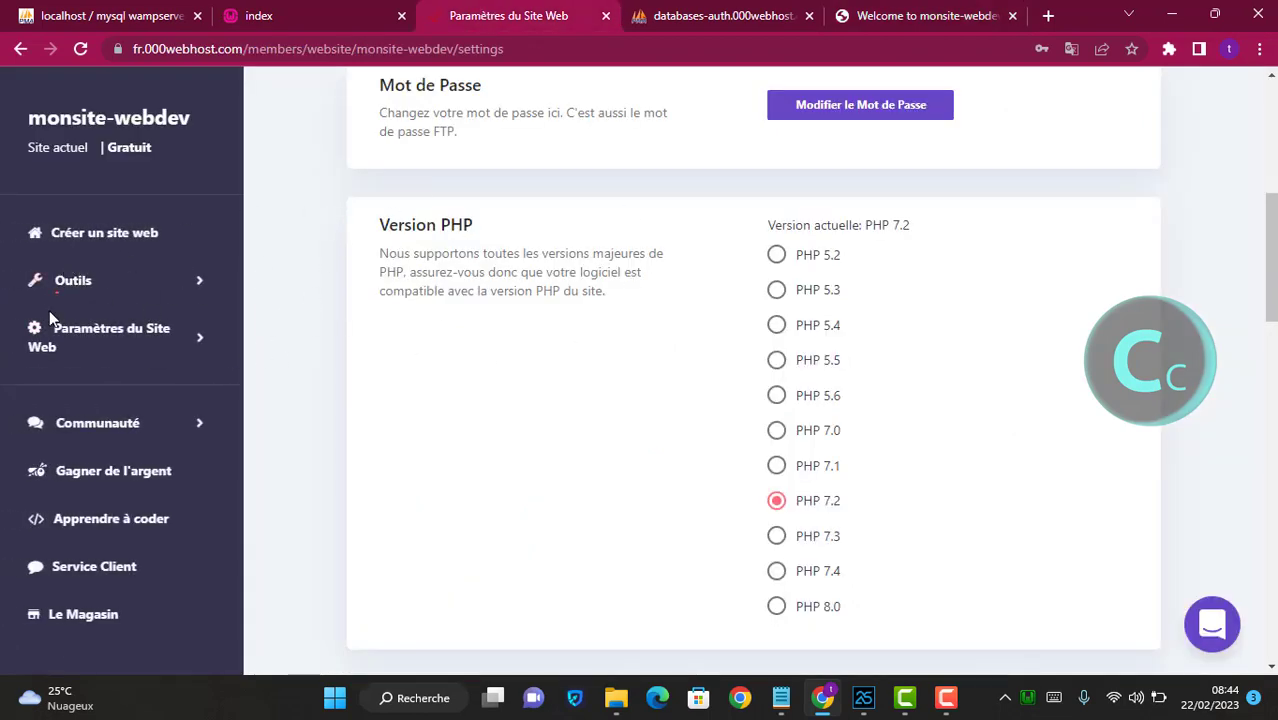
scroll(104, 300, up, 5)
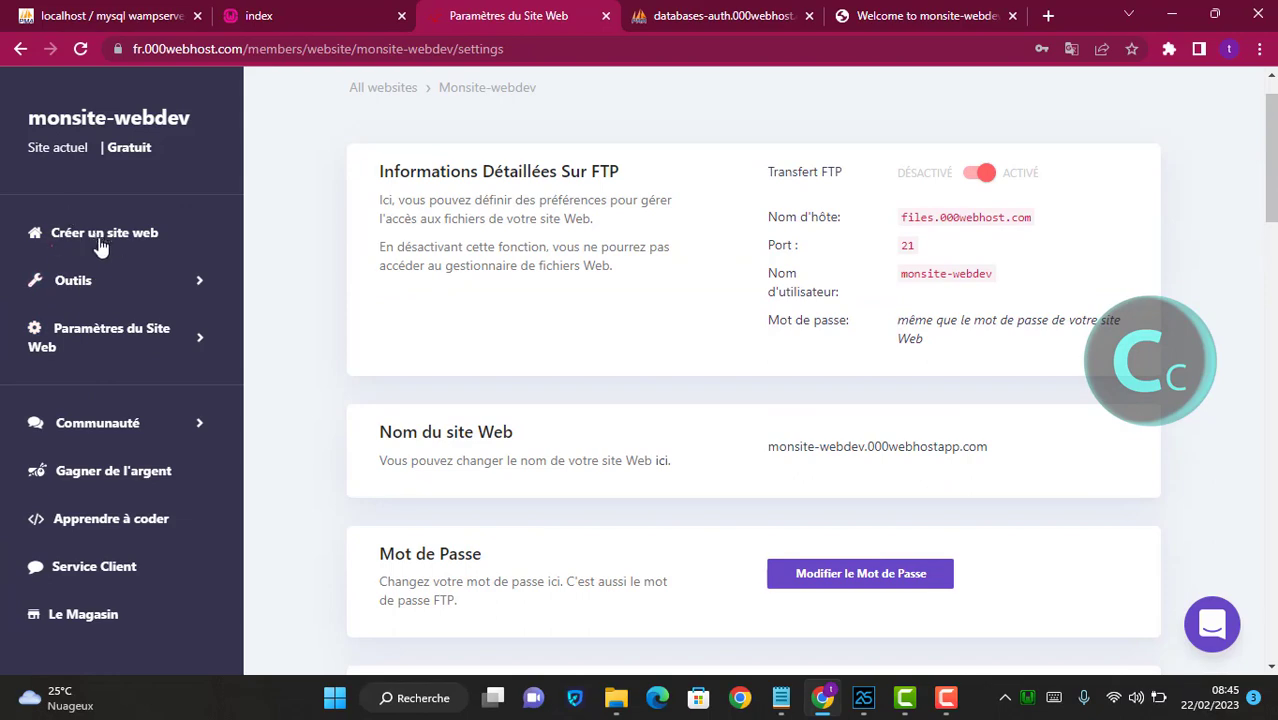
scroll(65, 300, up, 1)
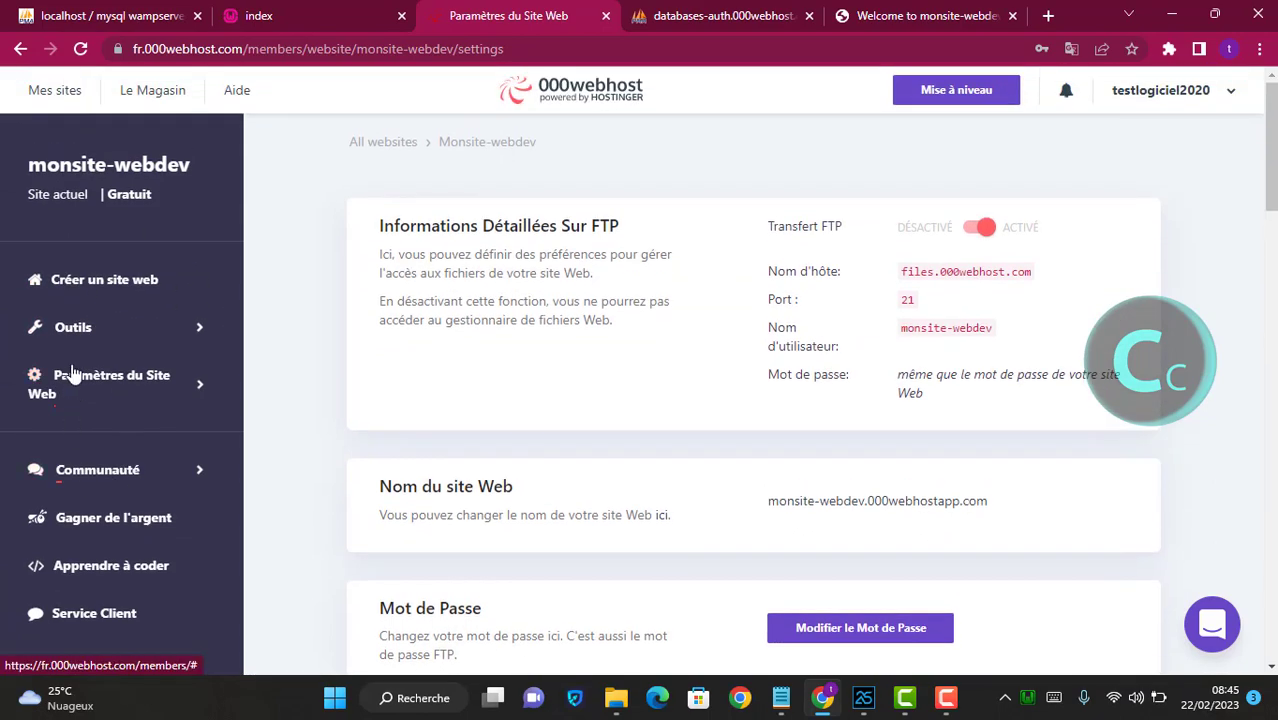
click(58, 92)
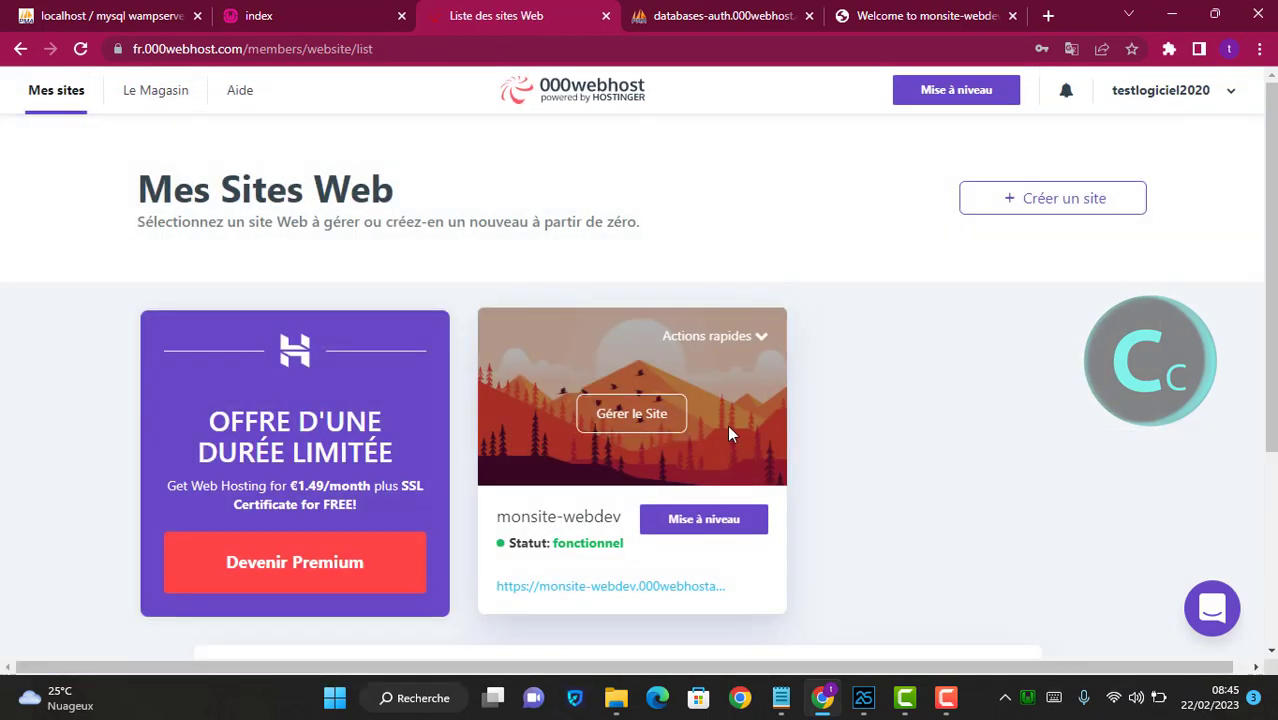
click(620, 418)
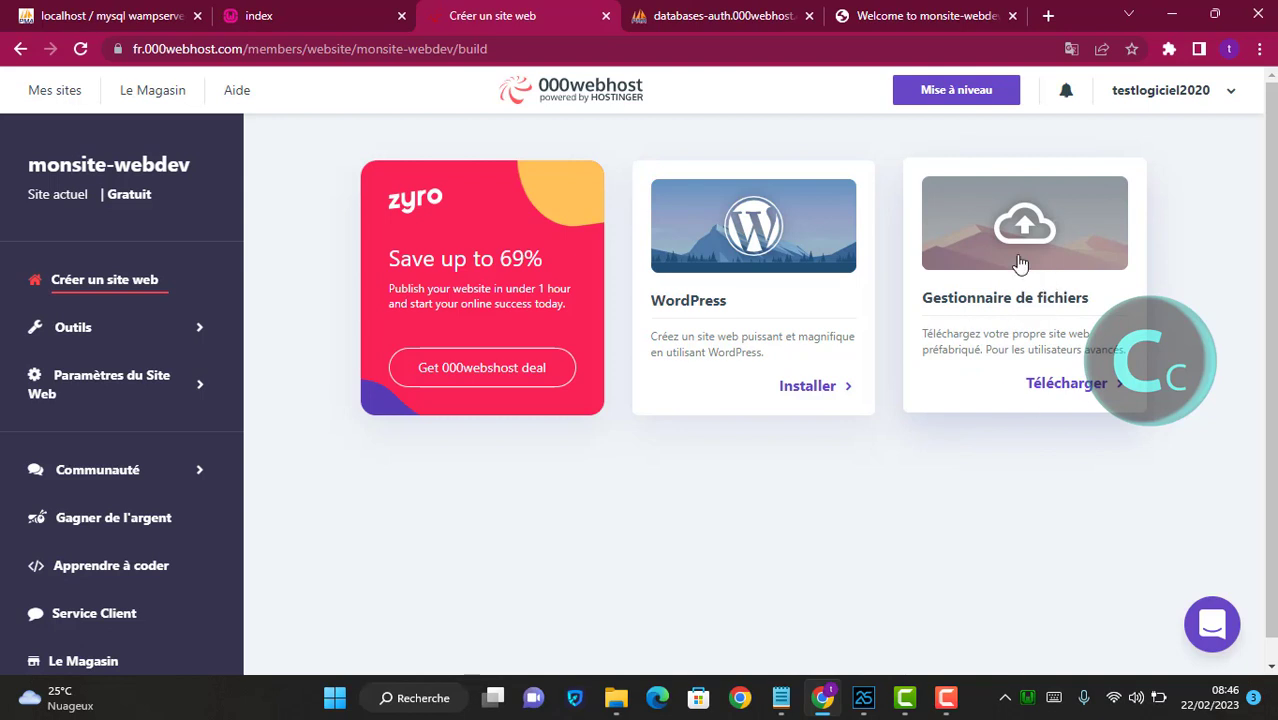
click(1068, 386)
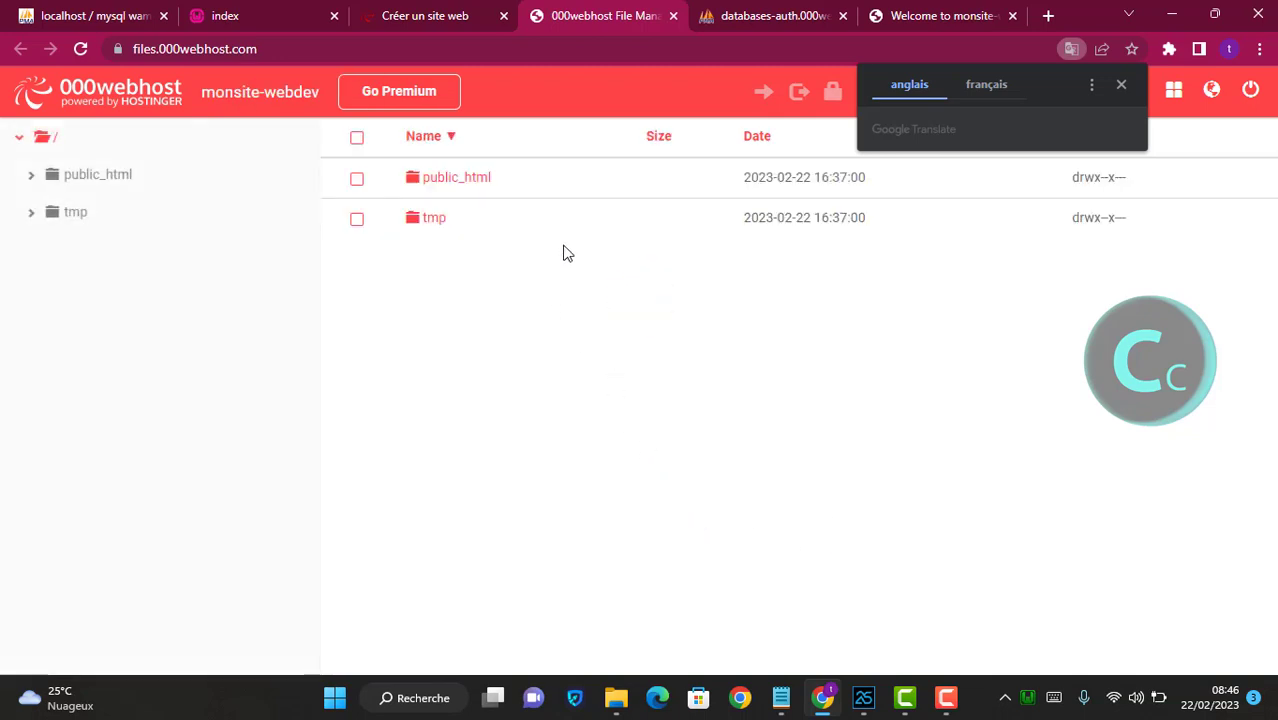
click(1121, 85)
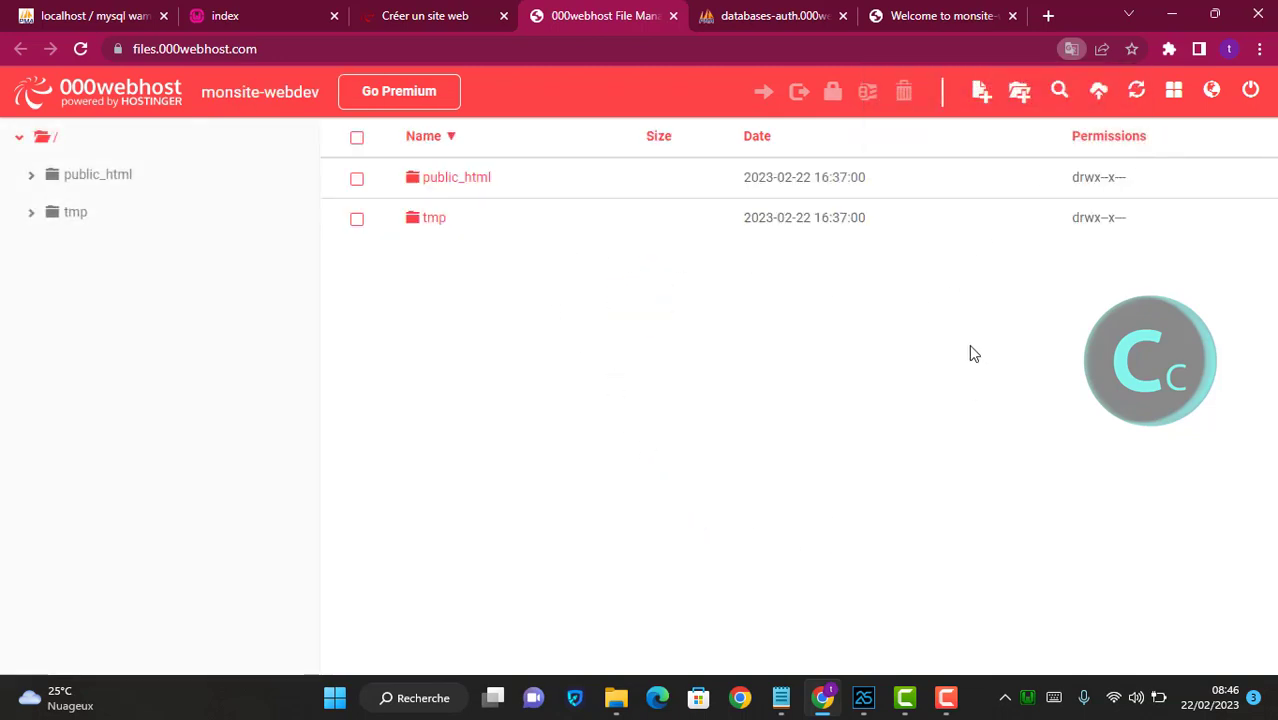
double_click(524, 178)
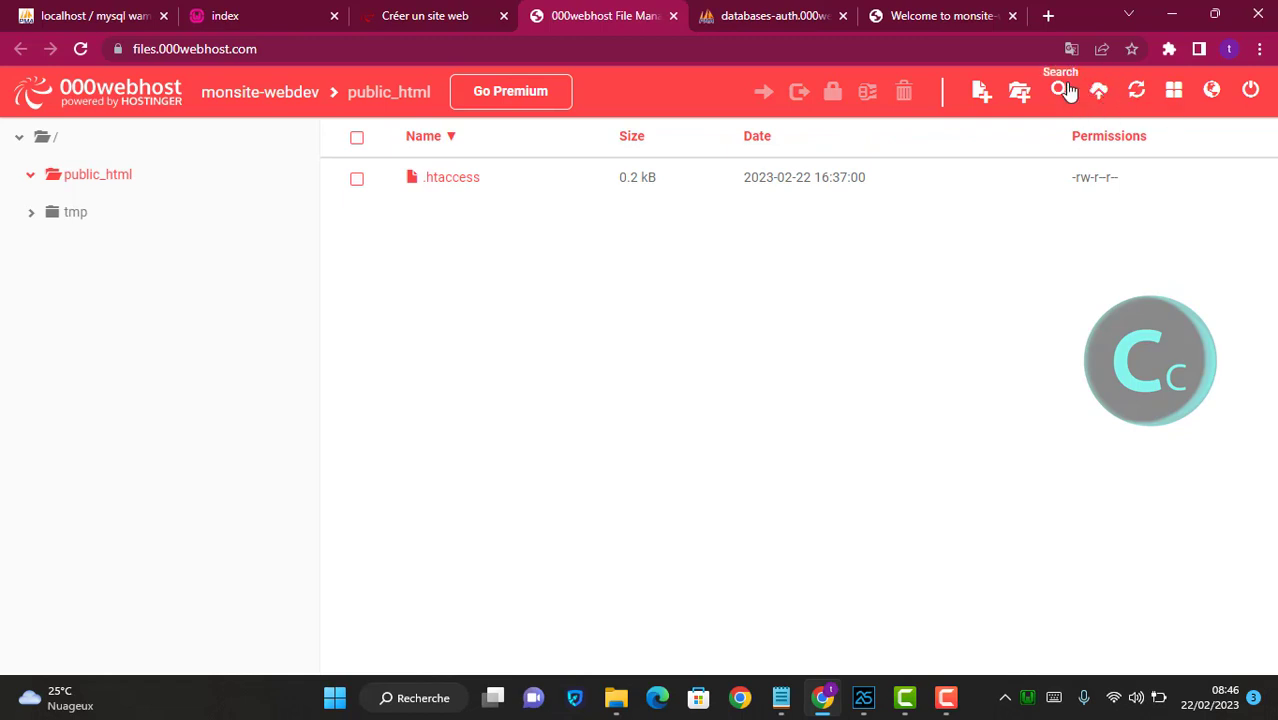
Start a file upload to public_html and browse from Mes Sites on drive C to the project's TEST_SITE_WEB\FR folder.
click(1101, 93)
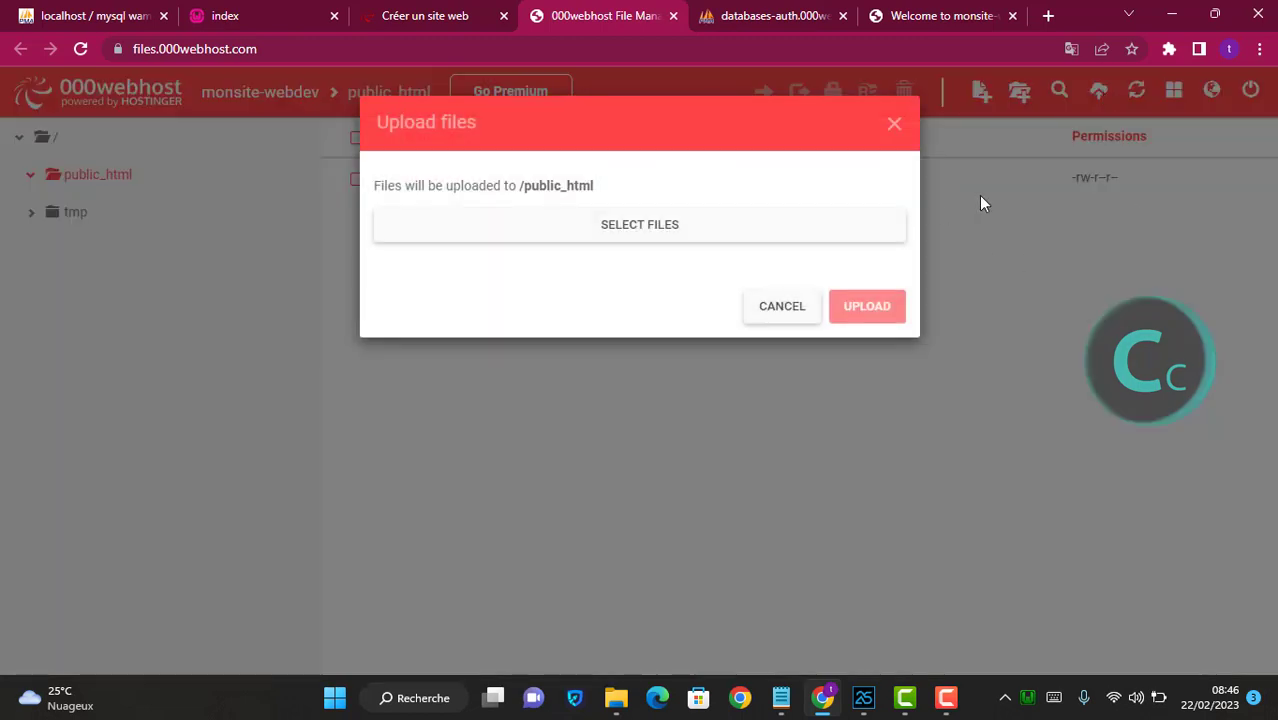
click(639, 224)
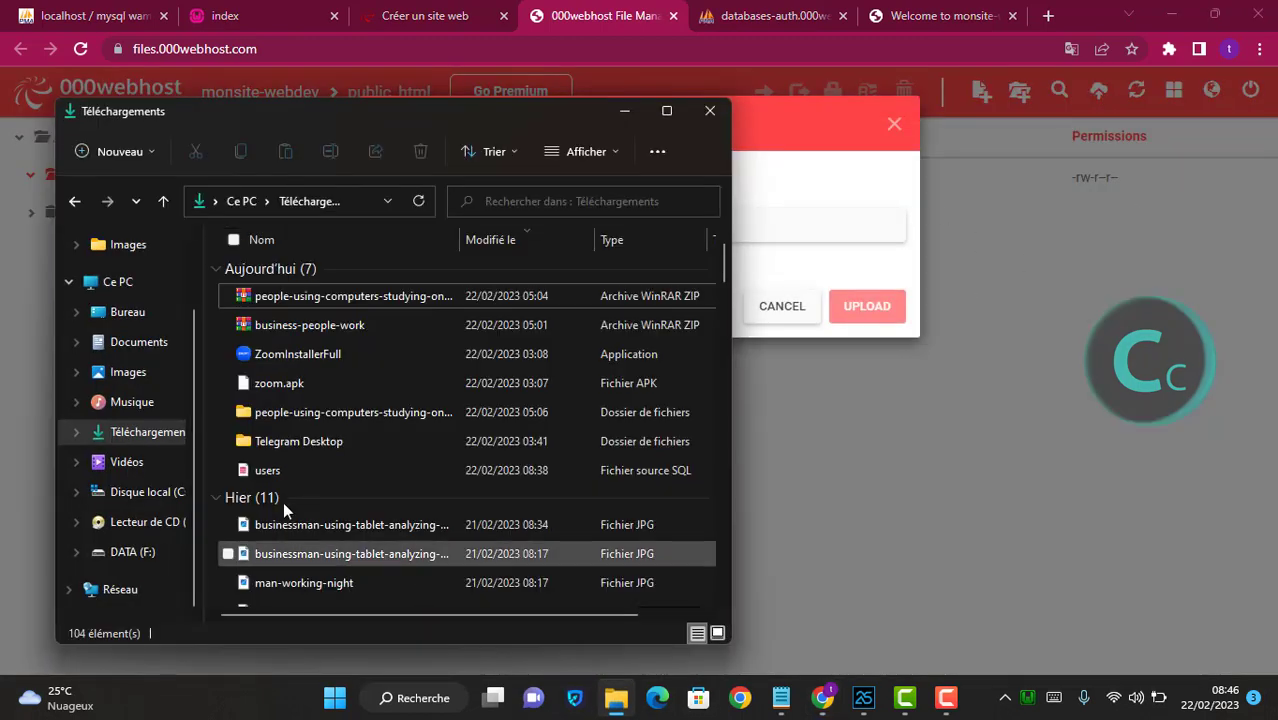
click(148, 493)
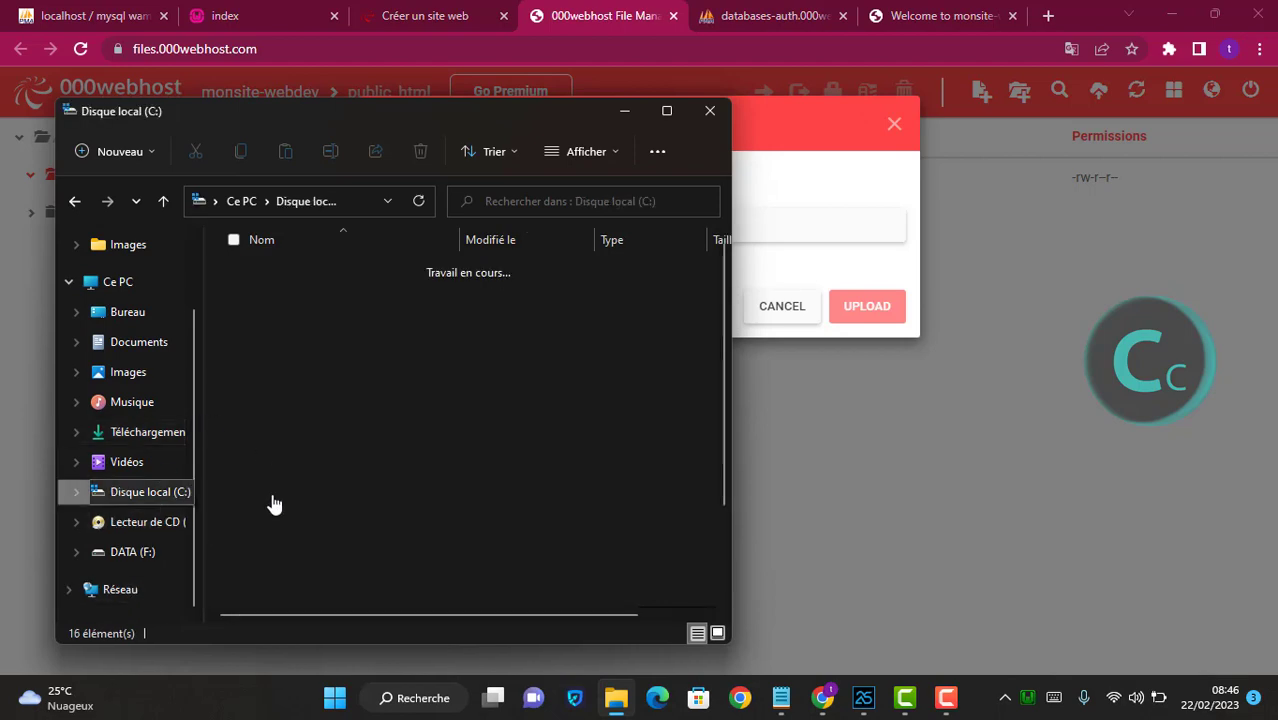
double_click(304, 413)
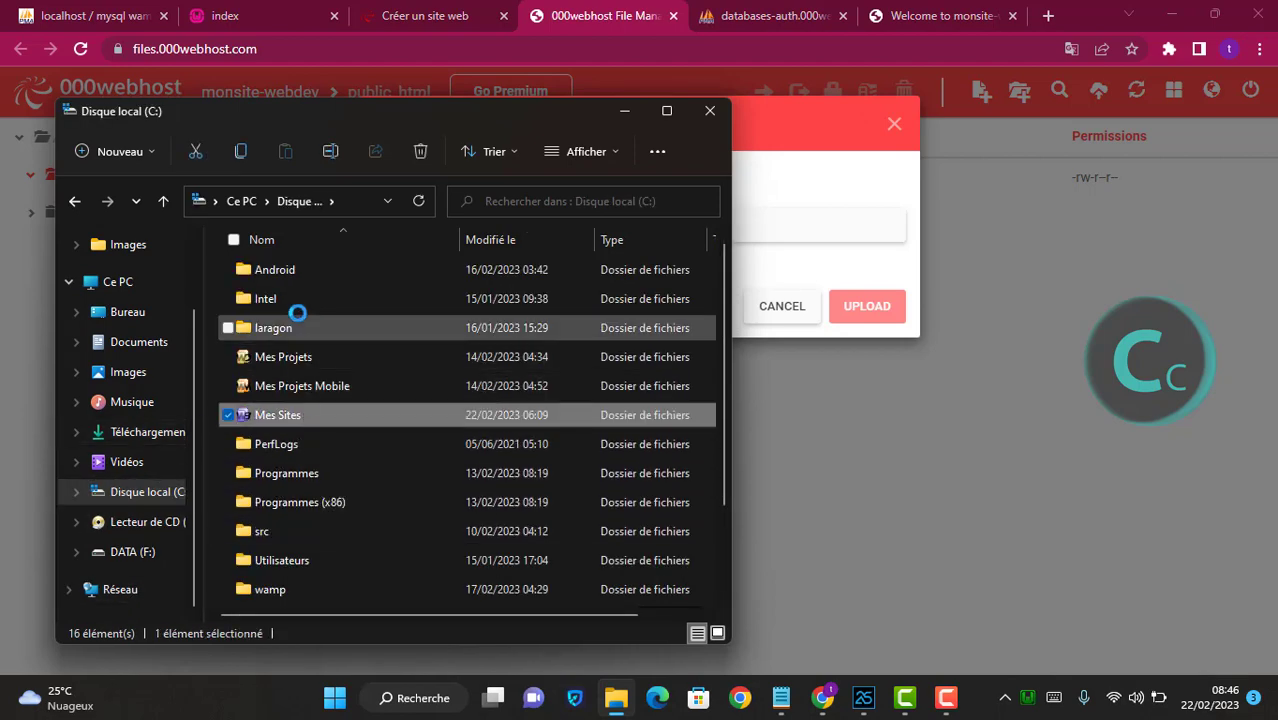
double_click(315, 424)
double_click(315, 414)
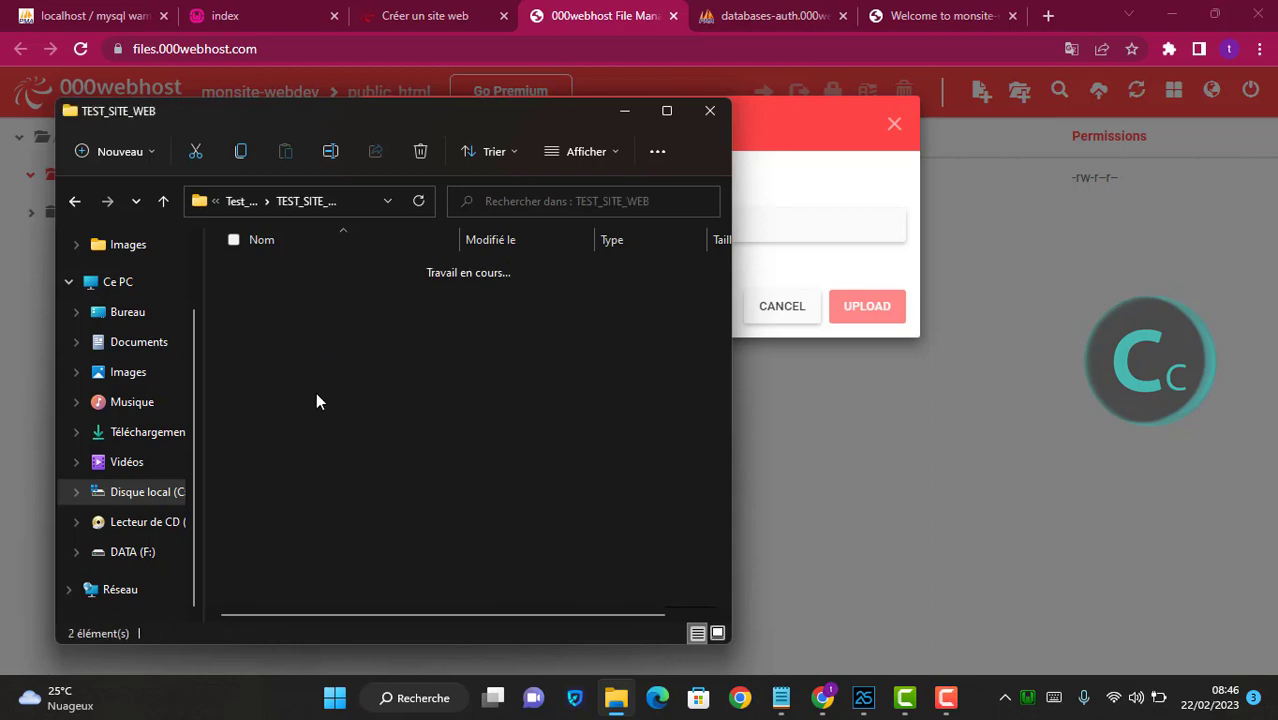
double_click(307, 266)
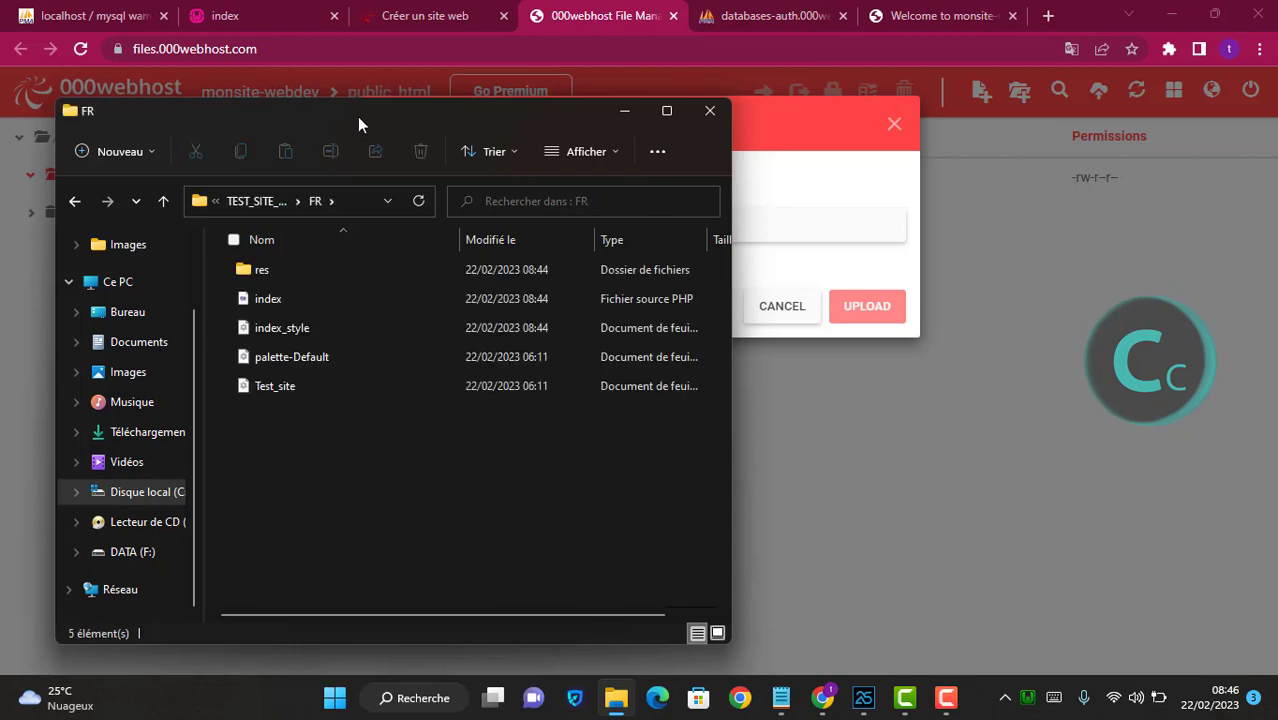
Upload the FR folder's entire contents to public_html: res, index.php, index_style.css, palette-Default.css and Test_site.css.
drag(357, 116, 996, 169)
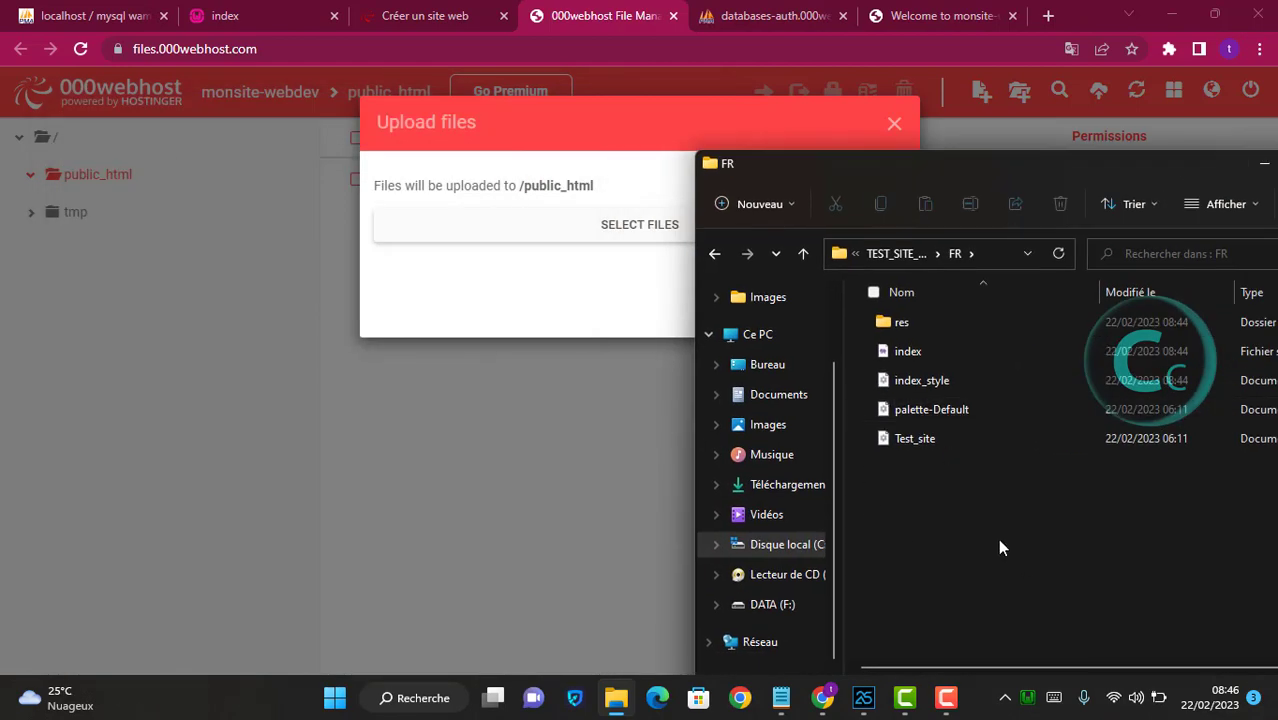
key(ctrl+a)
drag(915, 350, 516, 230)
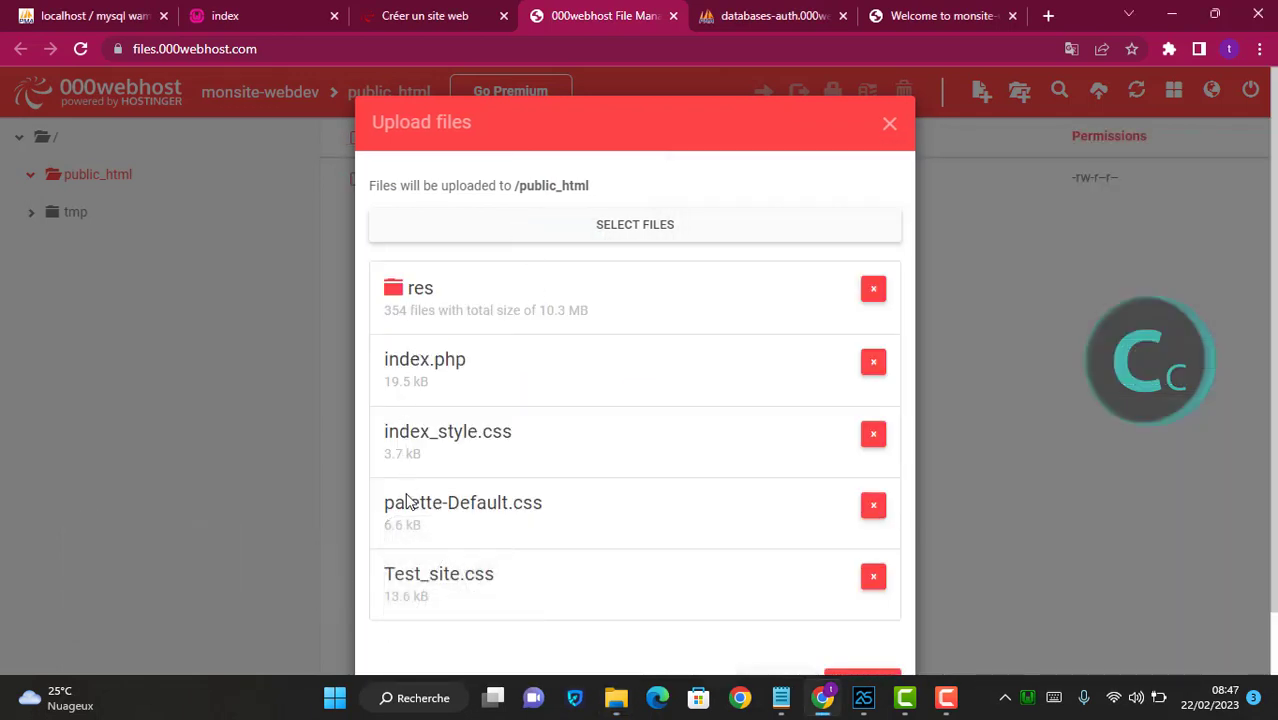
scroll(978, 517, down, 1)
click(860, 618)
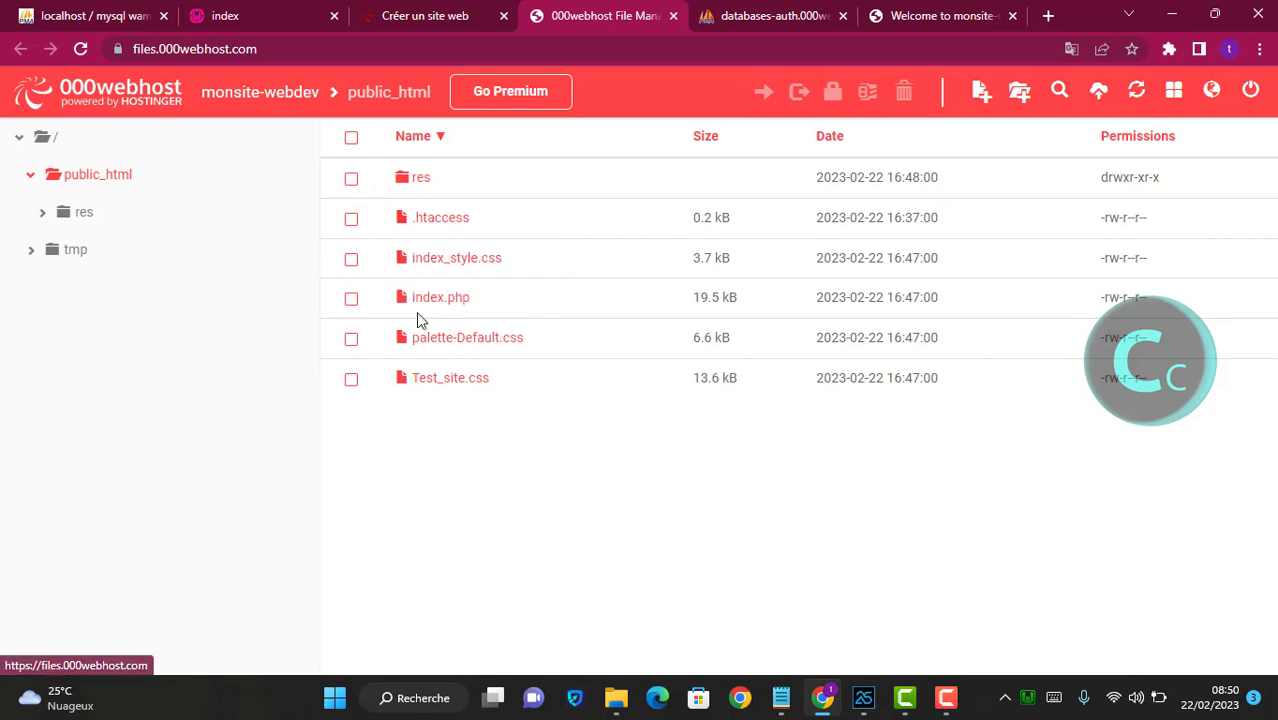
Examine the contents of the uploaded res folder in the file manager.
double_click(432, 184)
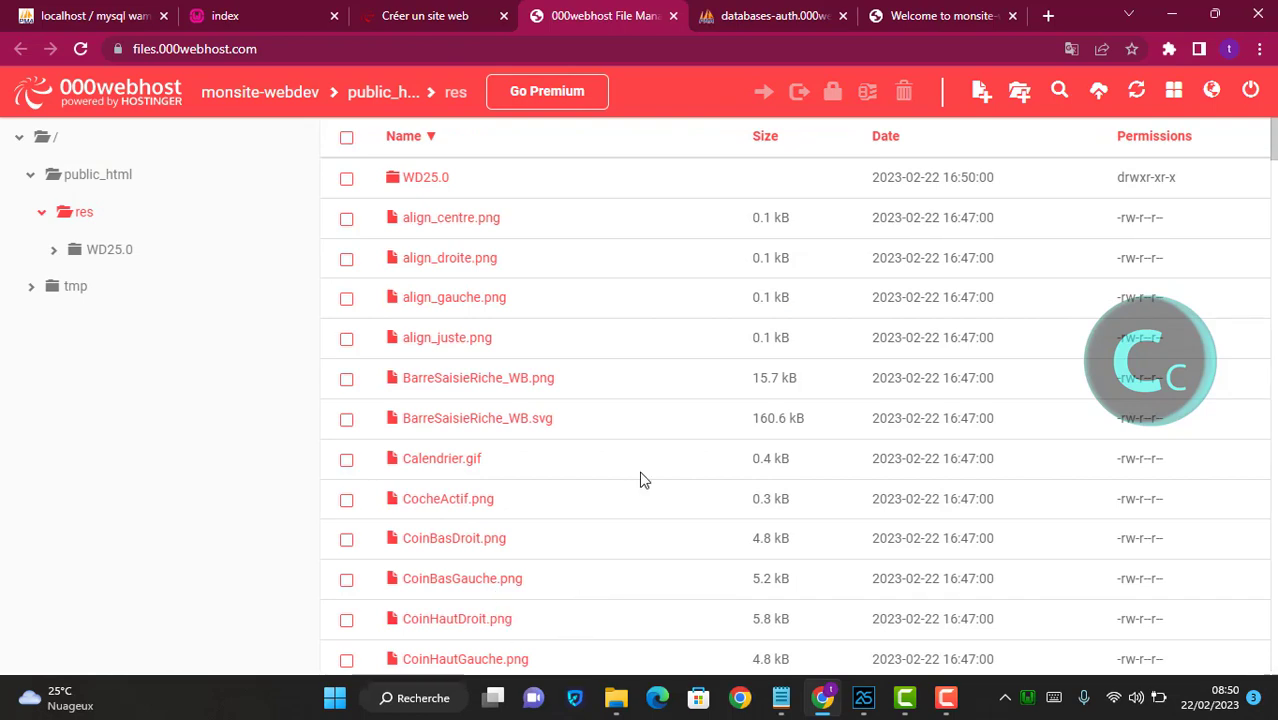
scroll(642, 480, down, 5)
scroll(539, 551, up, 5)
Reload the monsite-webdev.000webhostapp.com page and check the Inscription form's Matricule, Nom and Age fields.
click(937, 16)
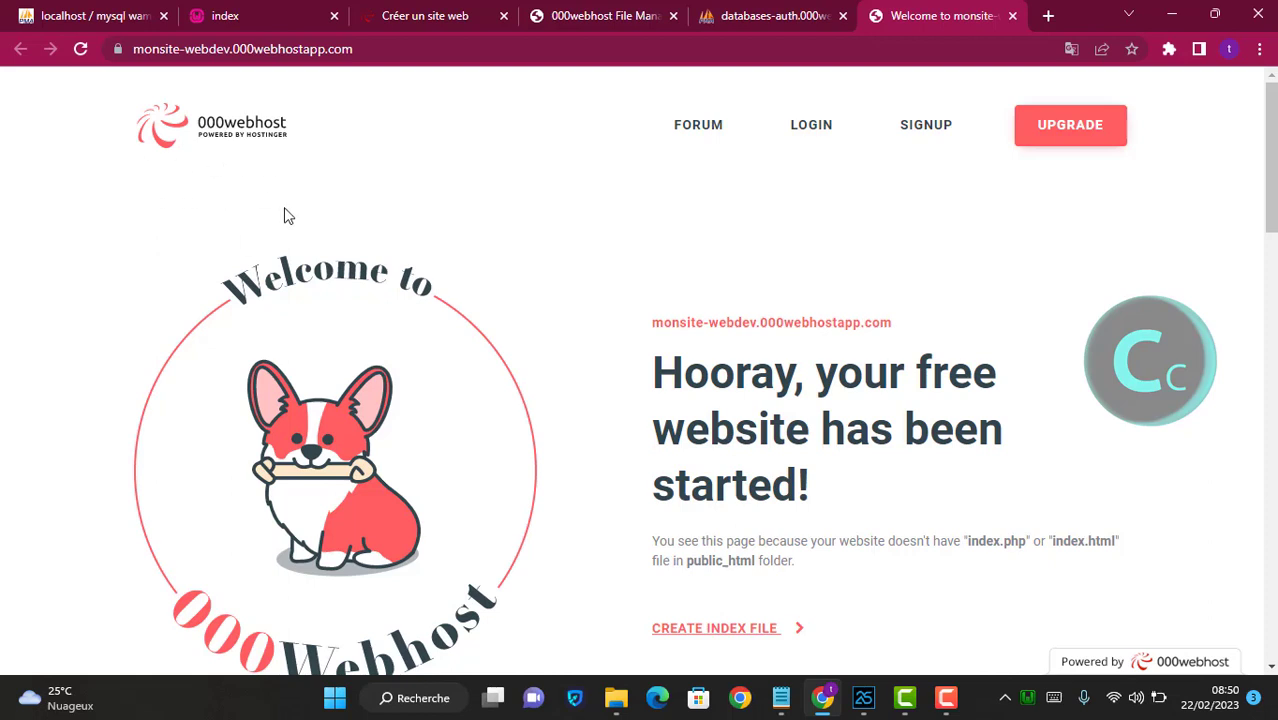
click(82, 50)
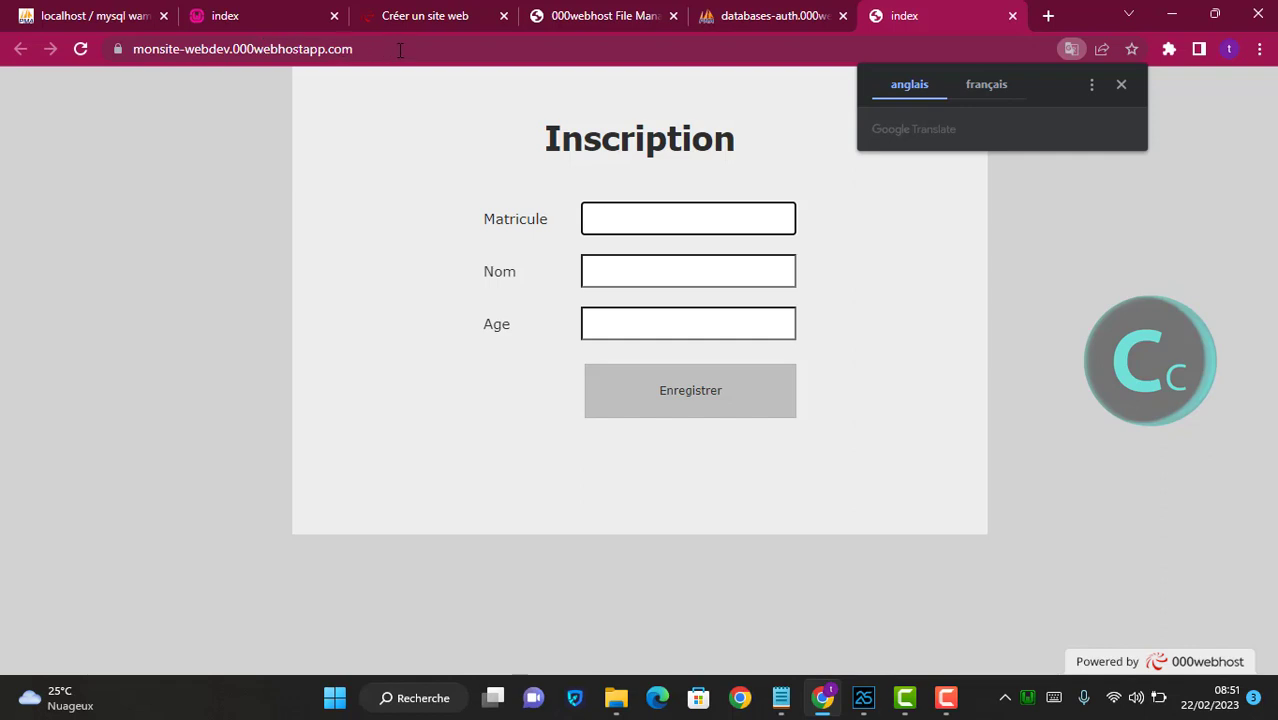
drag(533, 150, 770, 160)
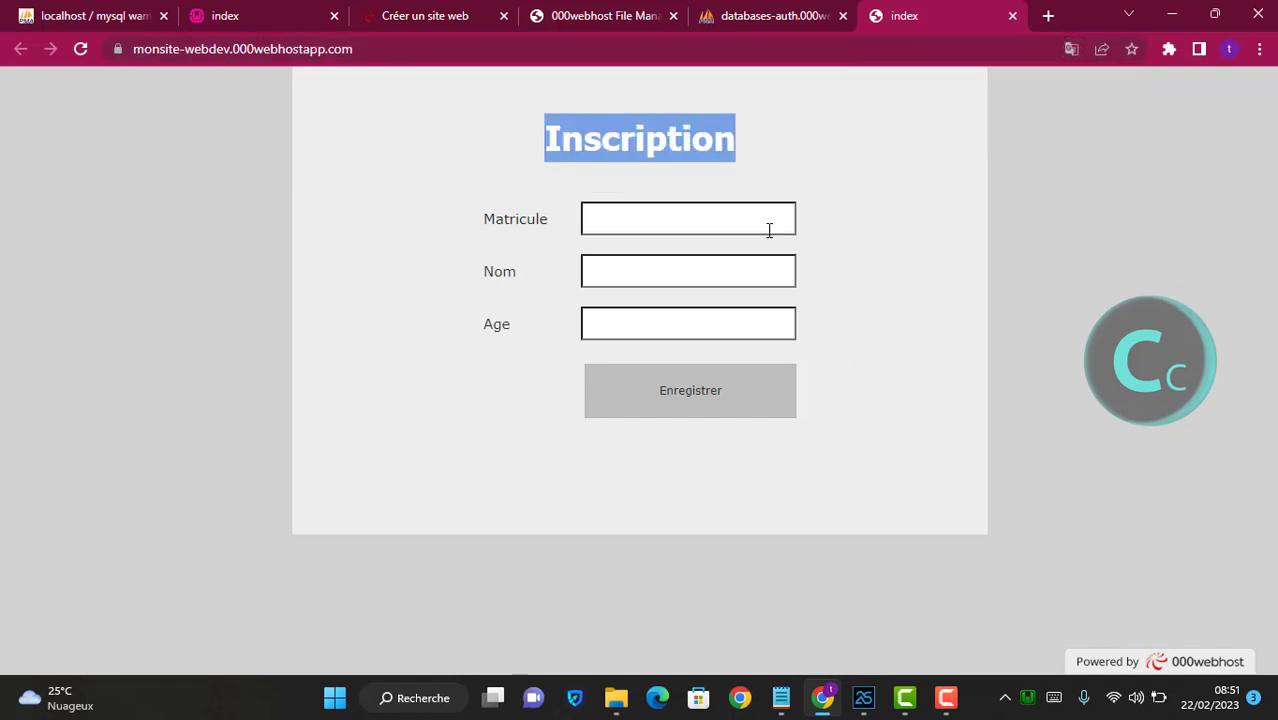
click(600, 226)
click(600, 265)
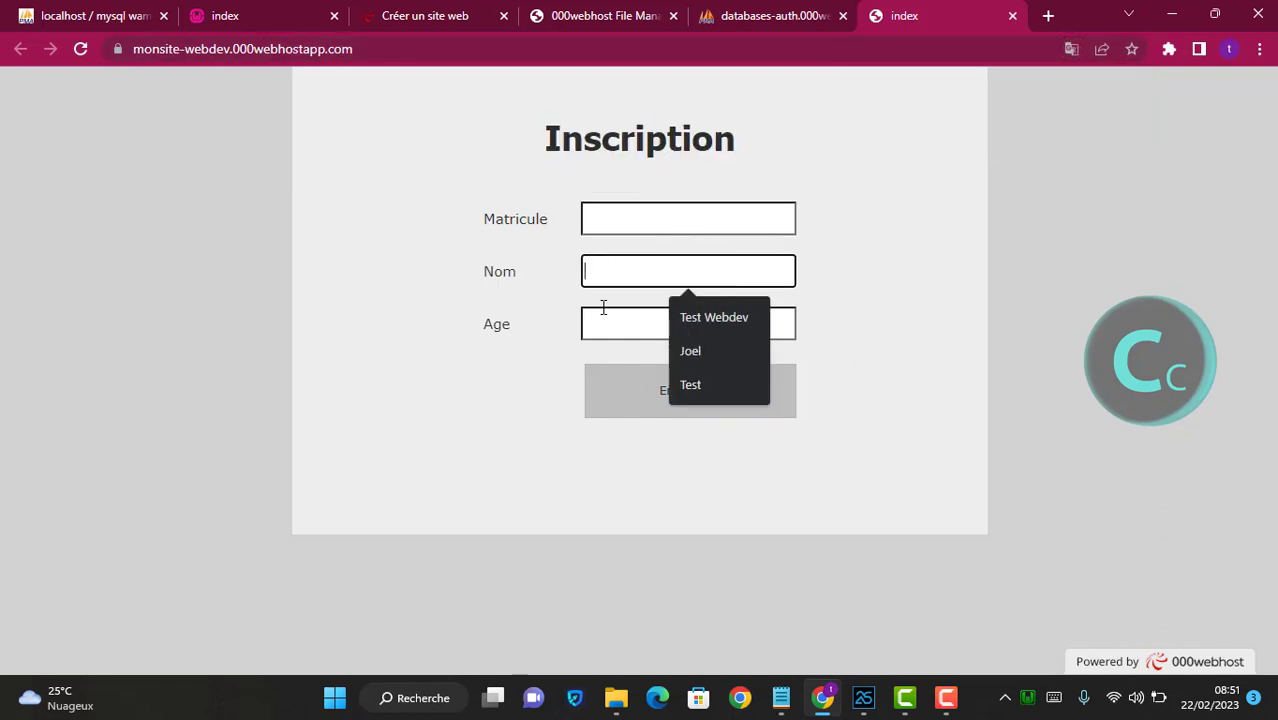
click(600, 318)
Register a test record in the online Inscription form with Matricule 002, Nom Webdev and Age 31.
click(598, 210)
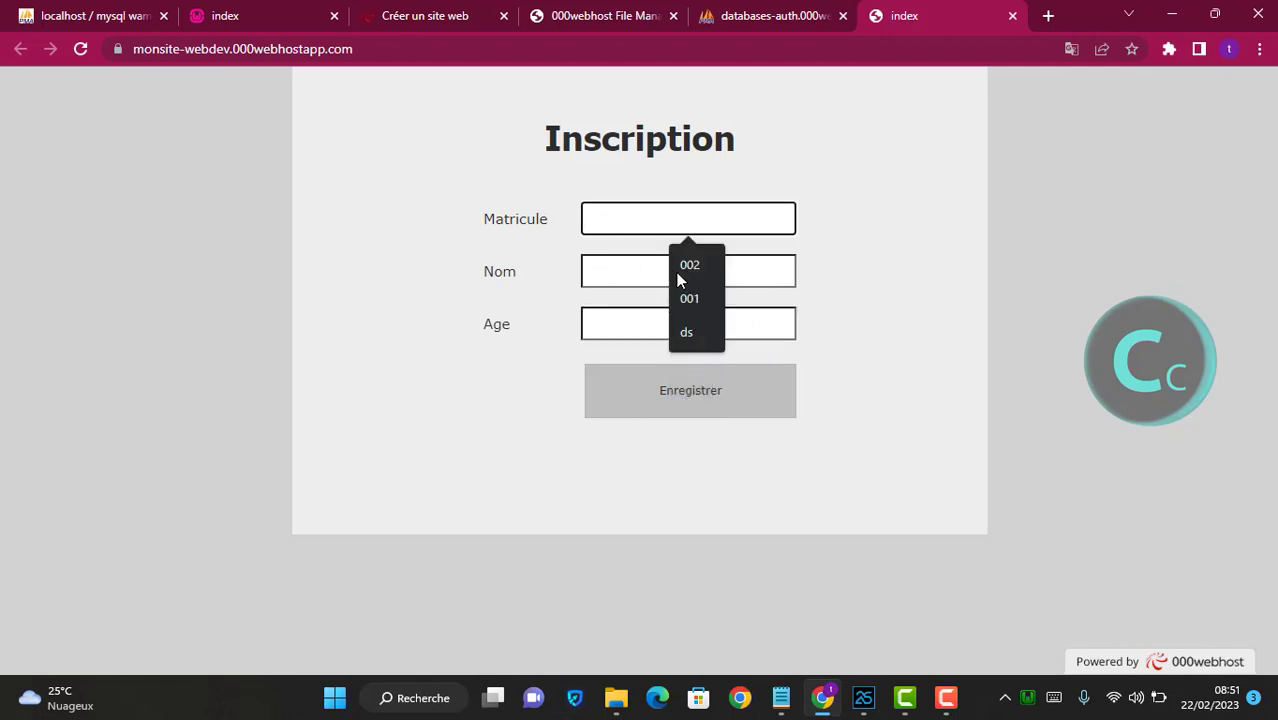
click(680, 266)
click(596, 271)
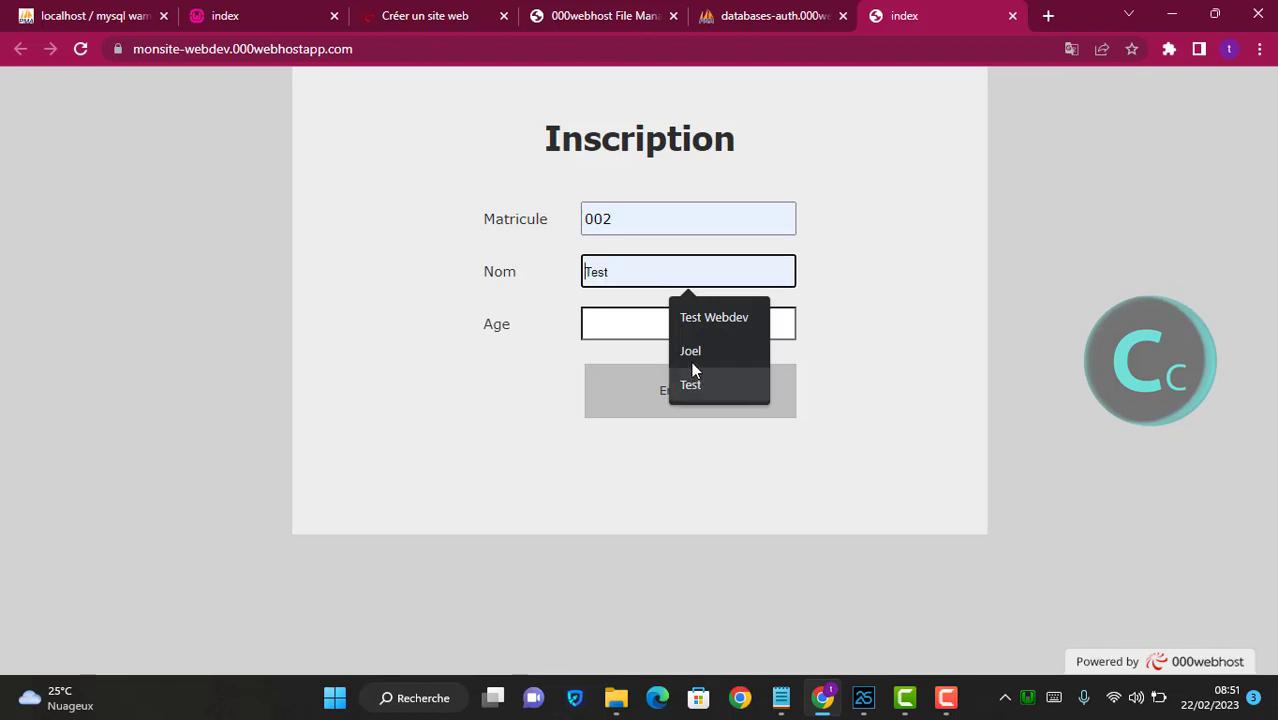
text(Webdev)
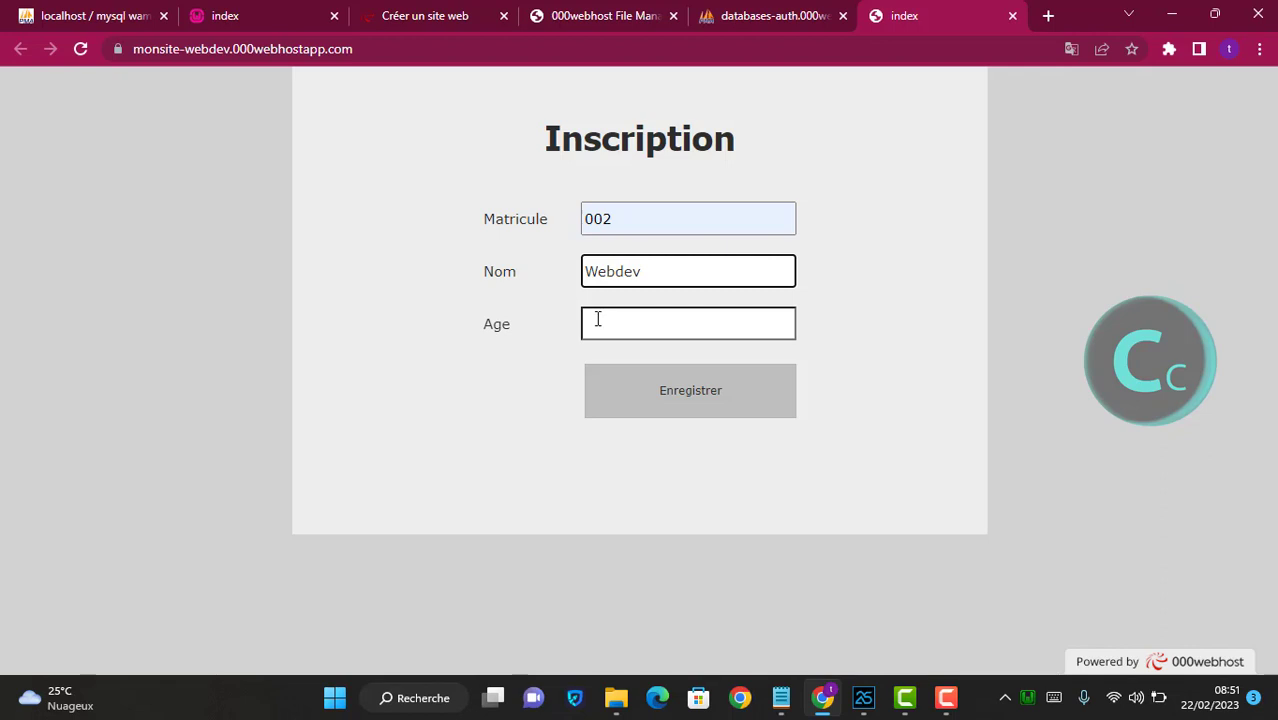
click(600, 323)
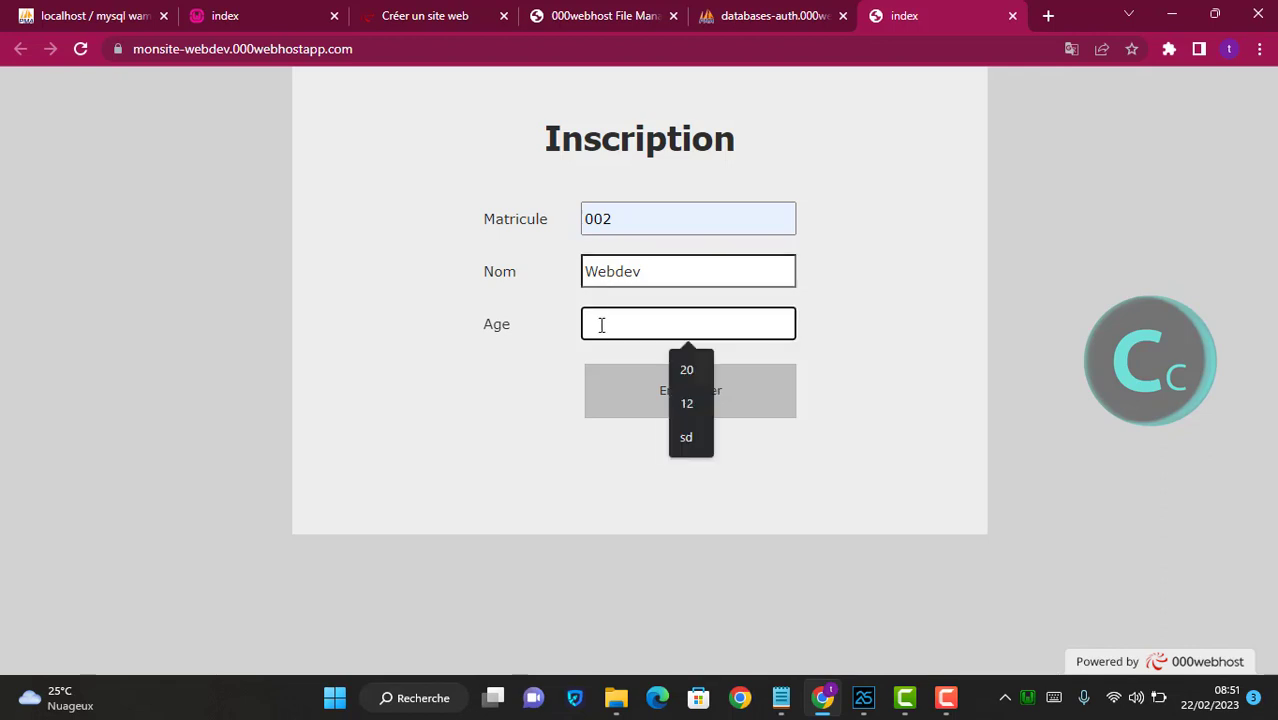
text(31)
click(681, 406)
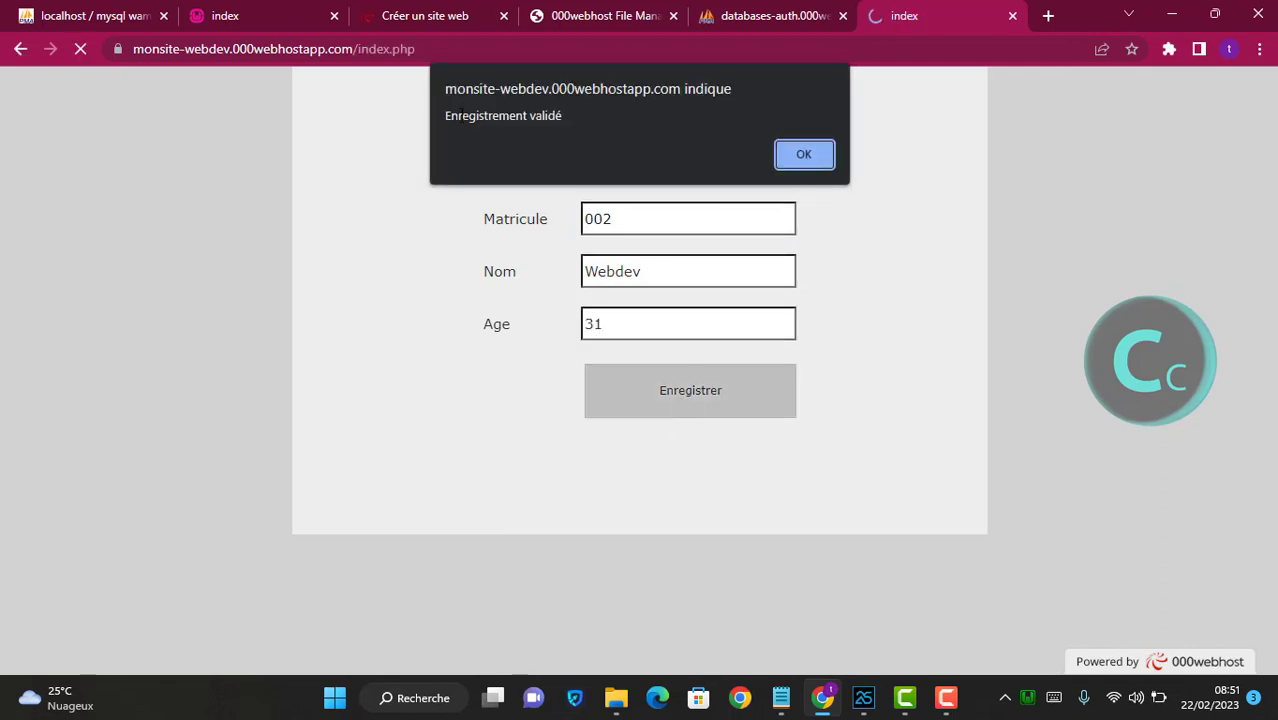
click(803, 156)
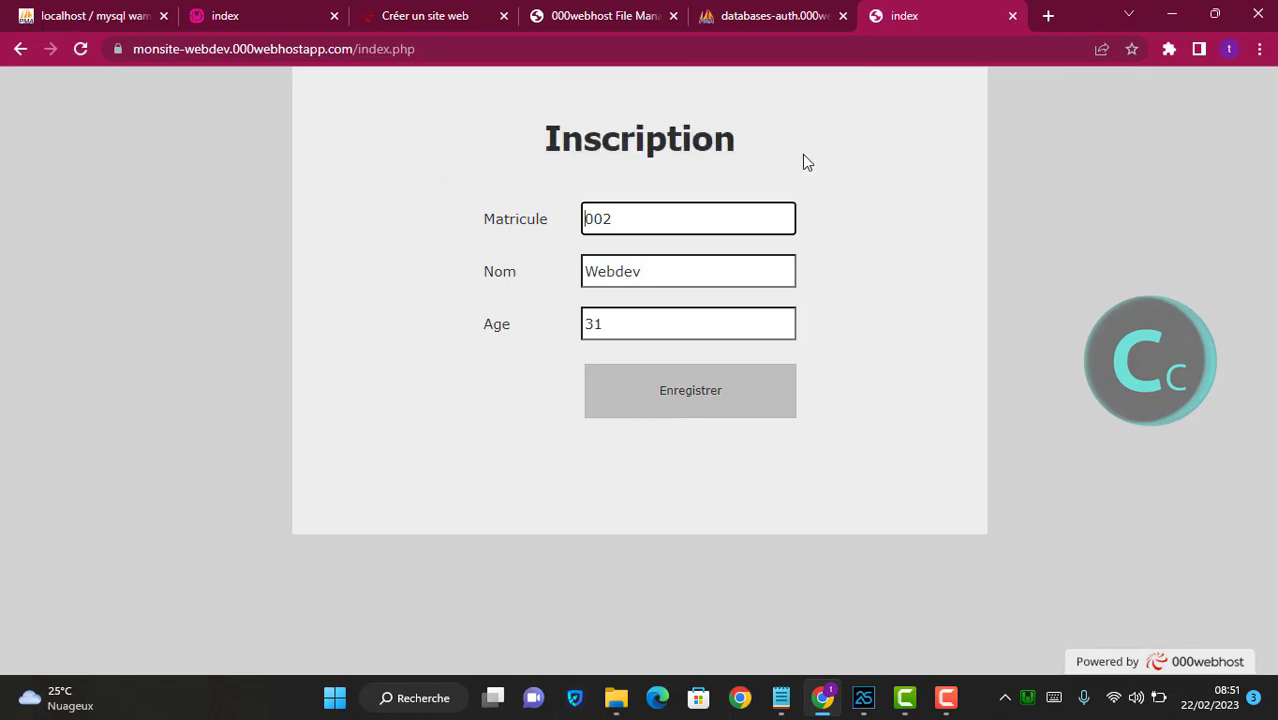
Refresh the users table in the hosted phpMyAdmin to check its records.
click(755, 20)
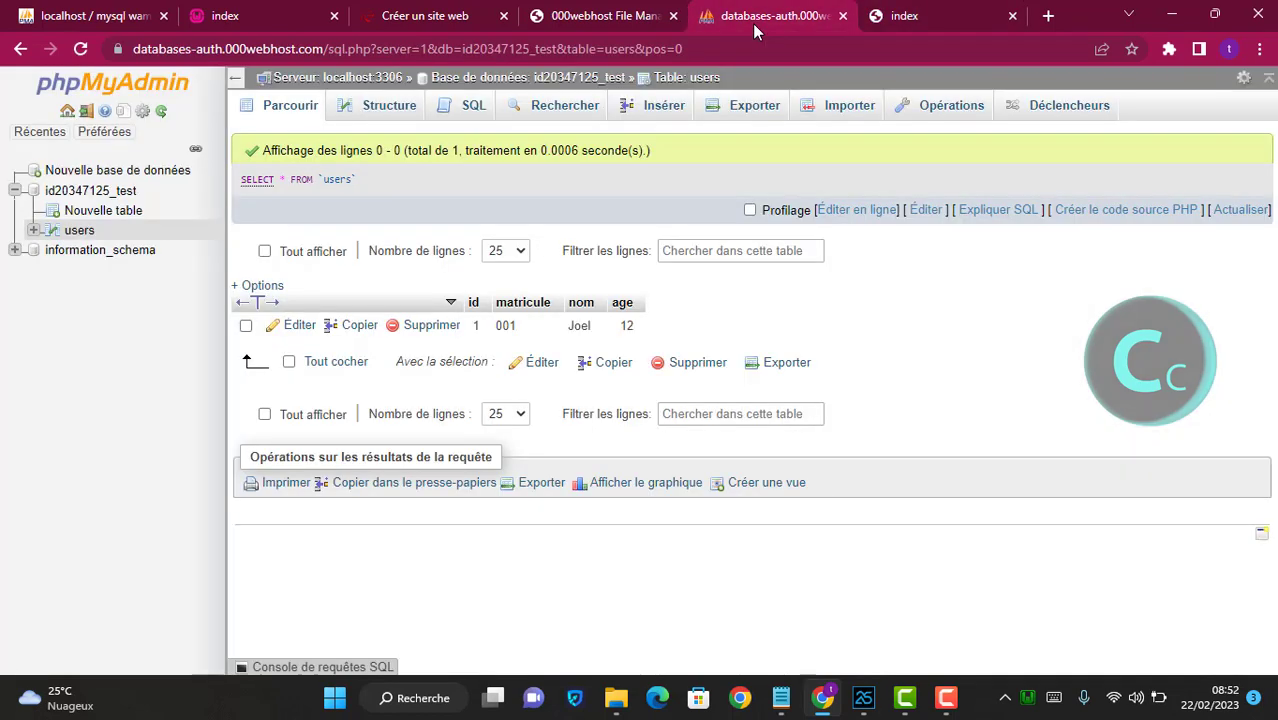
click(300, 106)
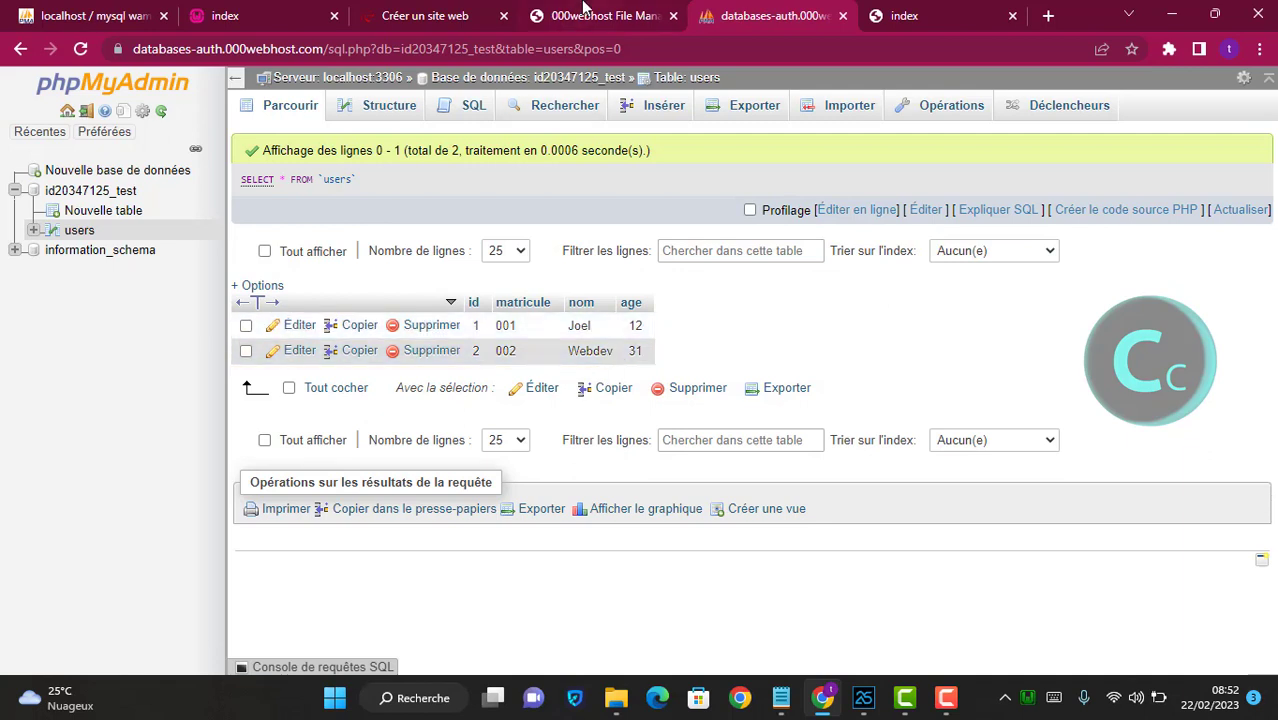
click(434, 10)
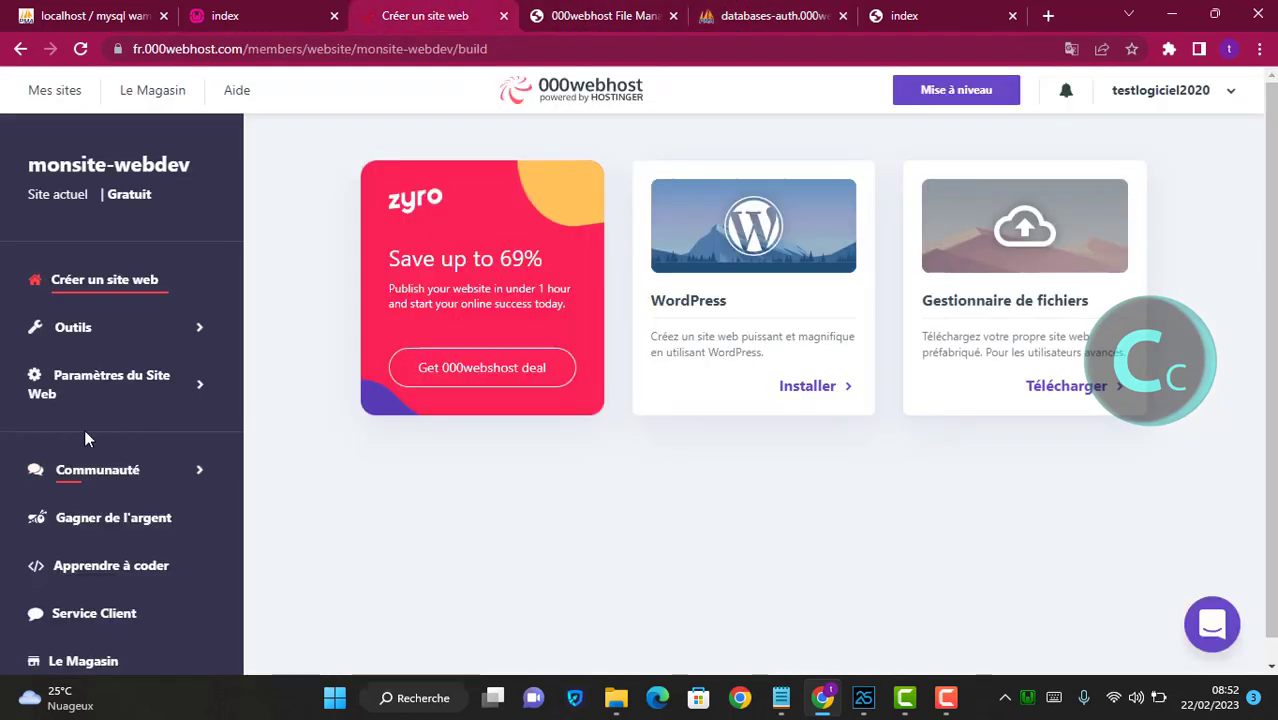
scroll(105, 472, down, 1)
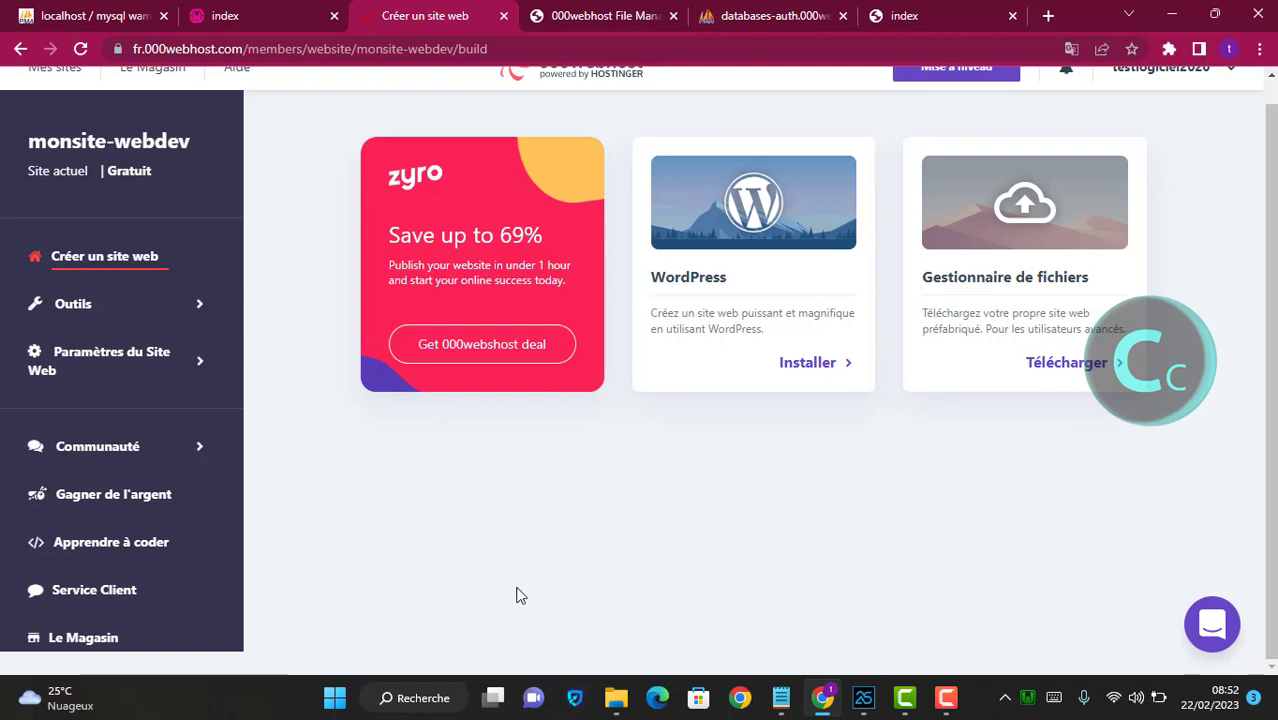
scroll(521, 578, up, 1)
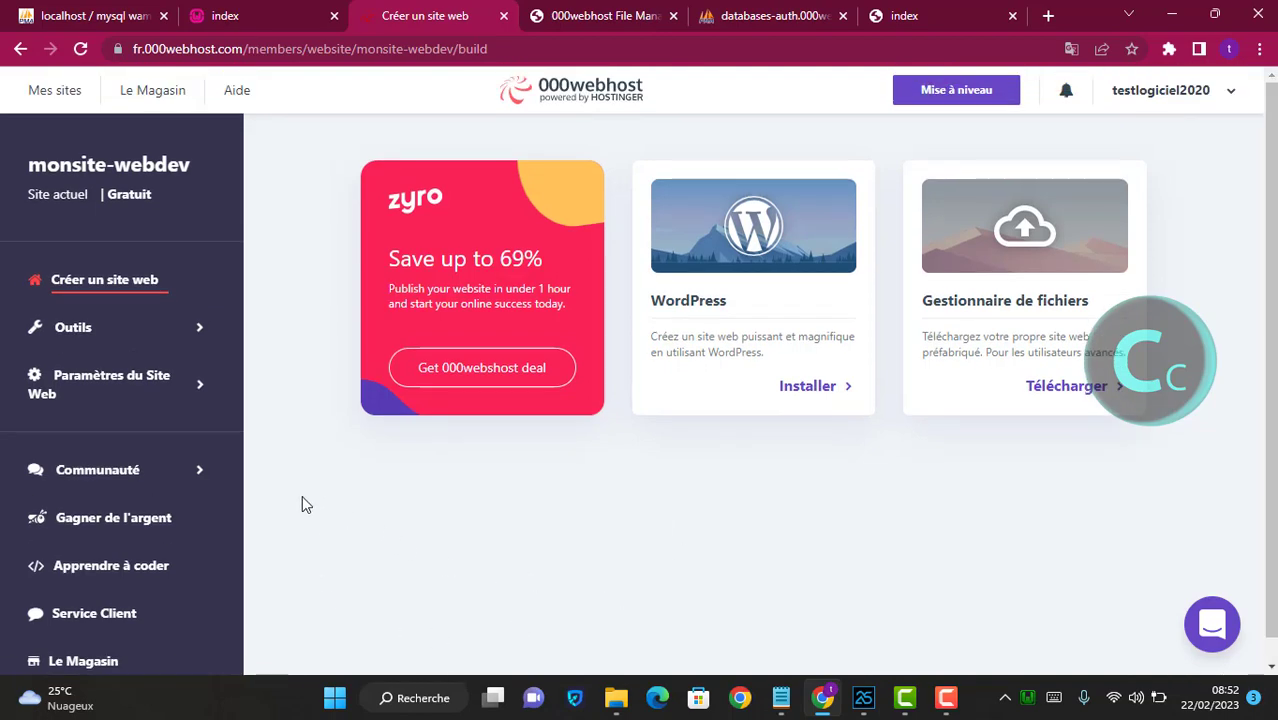